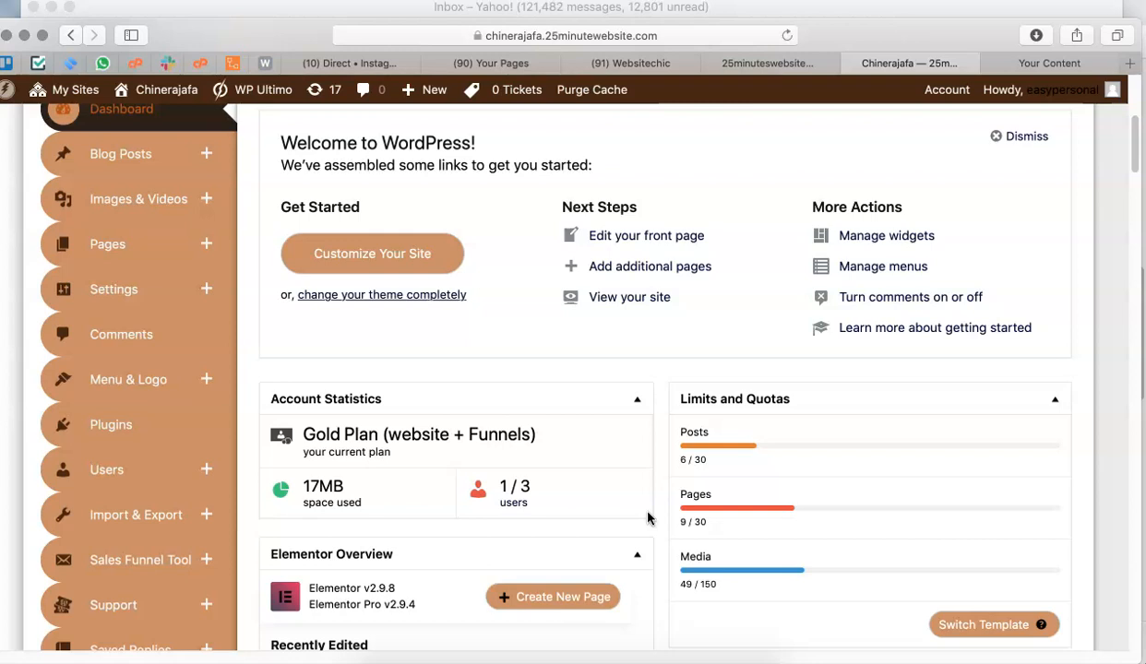
Open the list of all site pages in a new browser tab and switch to it.
{"action": "scroll", "coordinate": [647, 519], "scroll_direction": "up", "scroll_amount": 2}
{"action": "scroll", "coordinate": [607, 519], "scroll_direction": "down", "scroll_amount": 1}
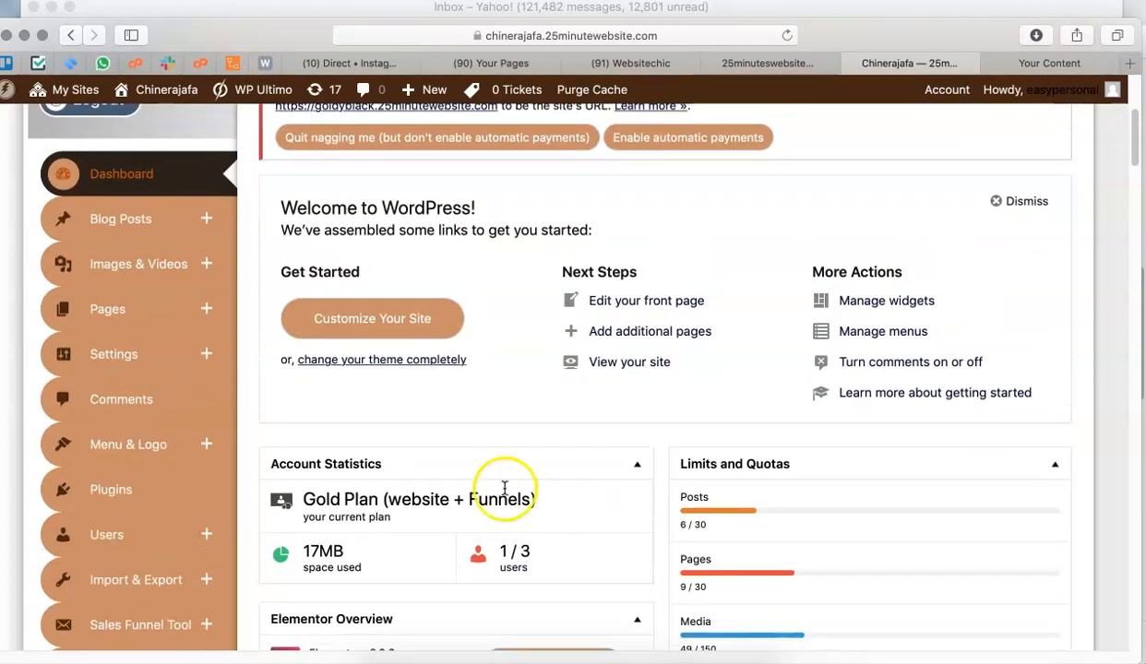
{"action": "left_click", "coordinate": [211, 315]}
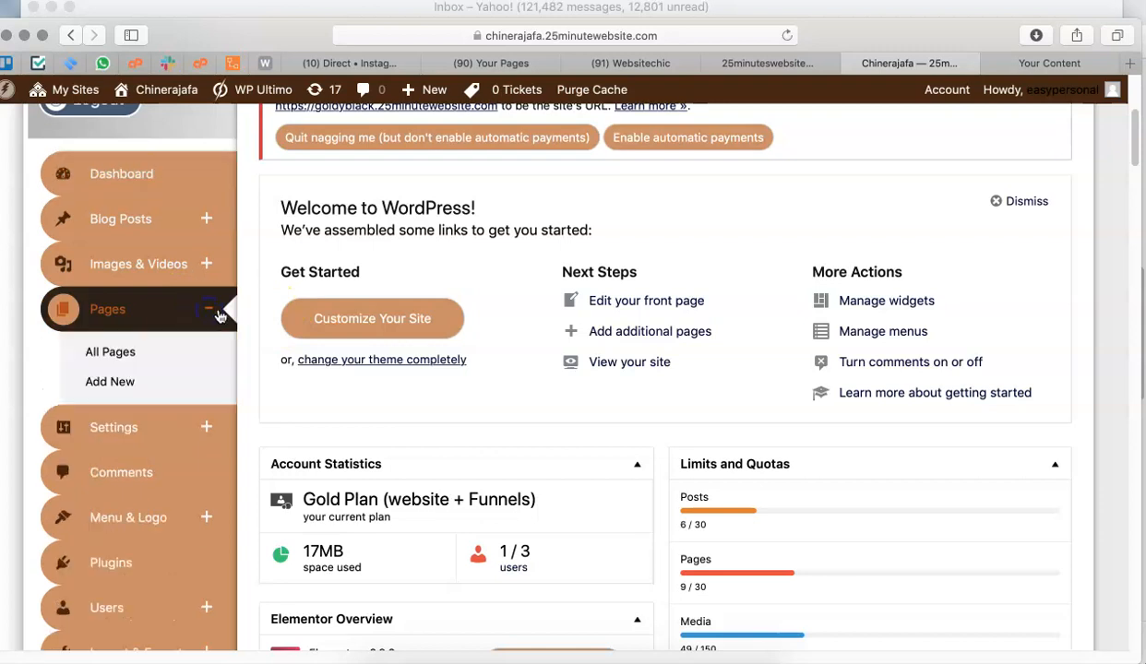
{"action": "right_click", "coordinate": [111, 356]}
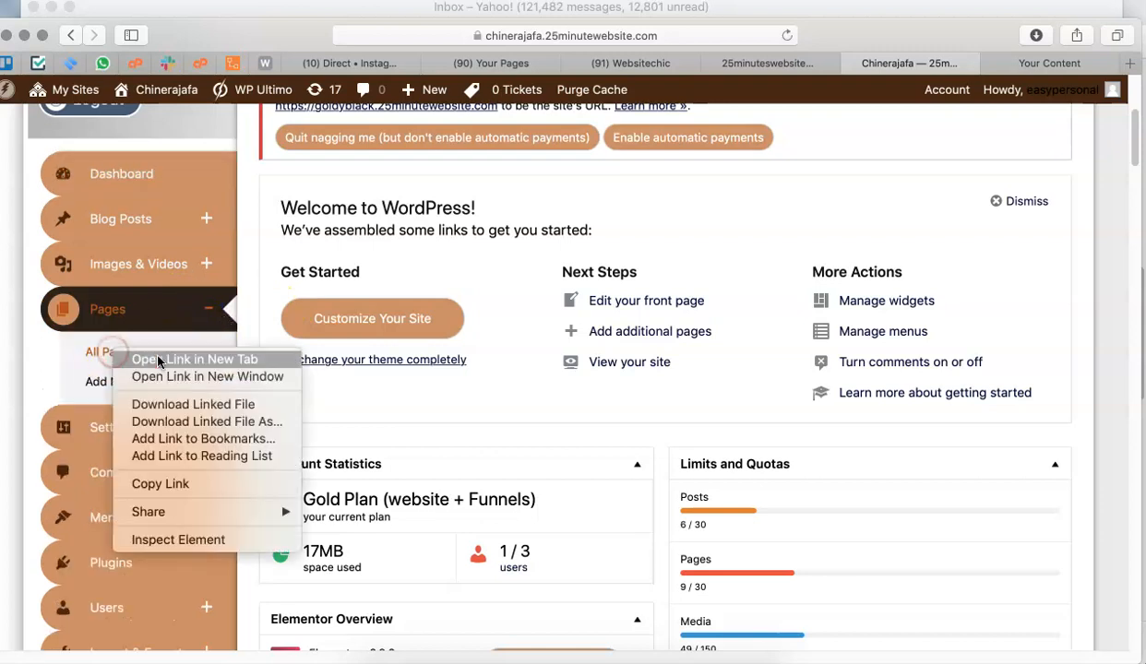
{"action": "left_click", "coordinate": [127, 359]}
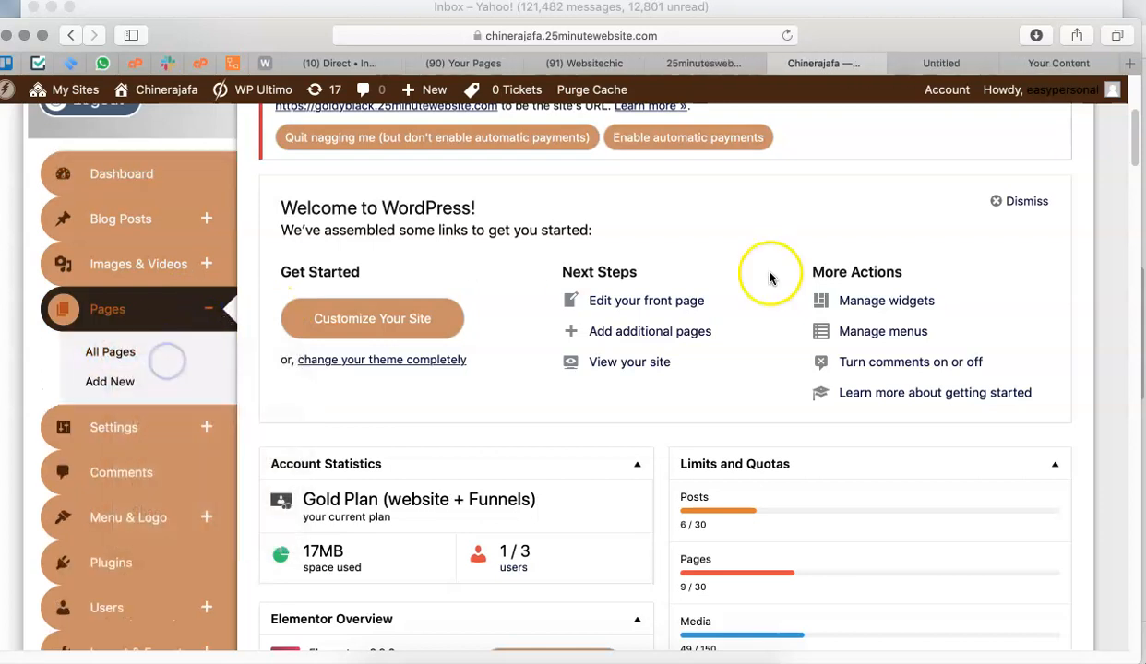
{"action": "left_click", "coordinate": [934, 65]}
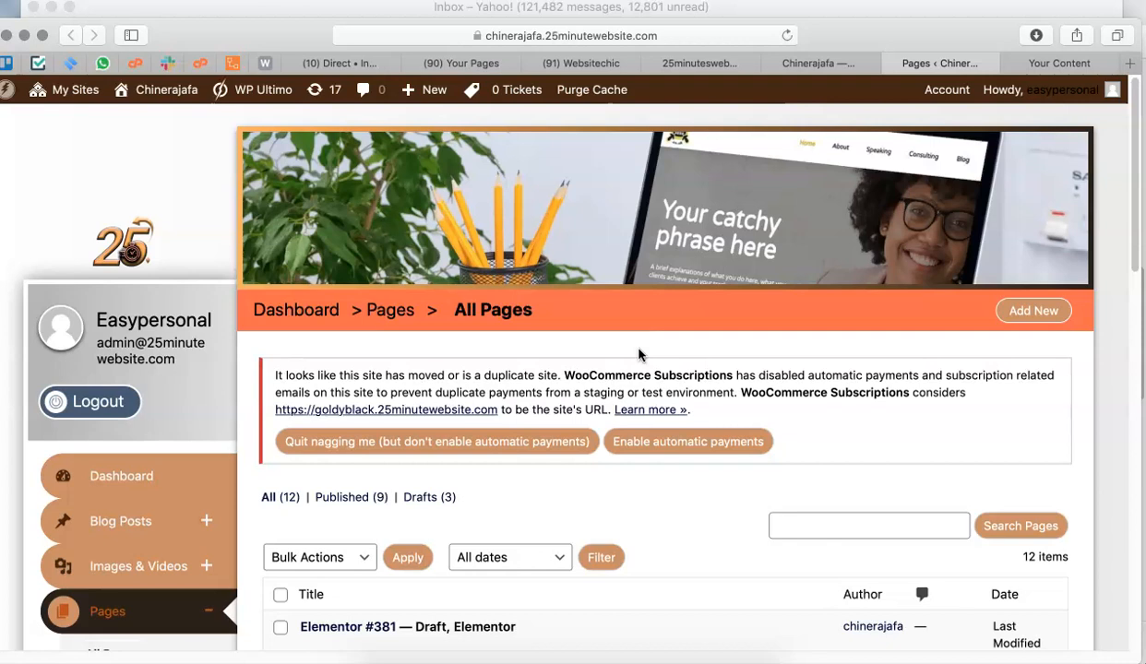
Open the live view of the Final Optin Page set as Front Page in a separate browser tab.
{"action": "scroll", "coordinate": [638, 356], "scroll_direction": "down", "scroll_amount": 10}
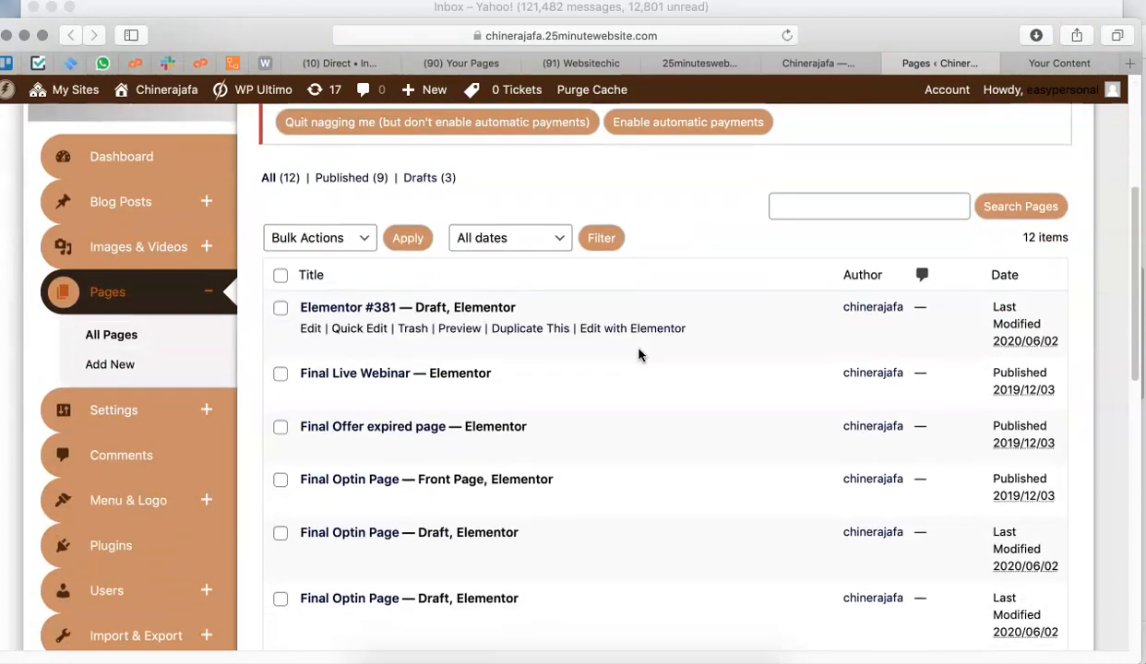
{"action": "scroll", "coordinate": [639, 355], "scroll_direction": "down", "scroll_amount": 1}
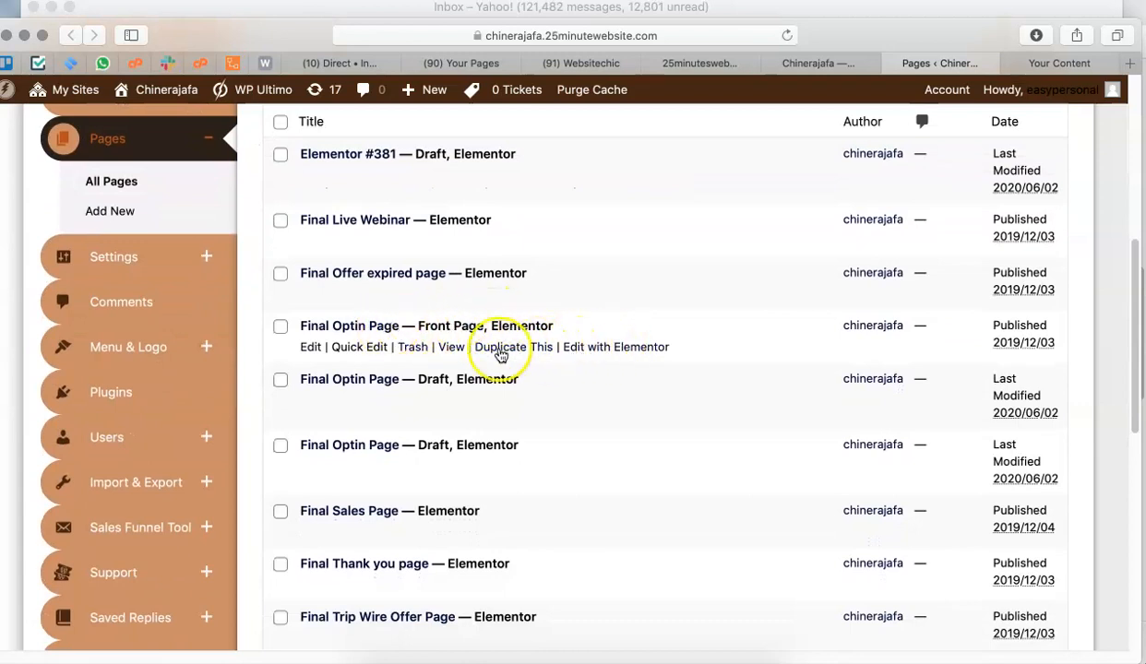
{"action": "right_click", "coordinate": [450, 347]}
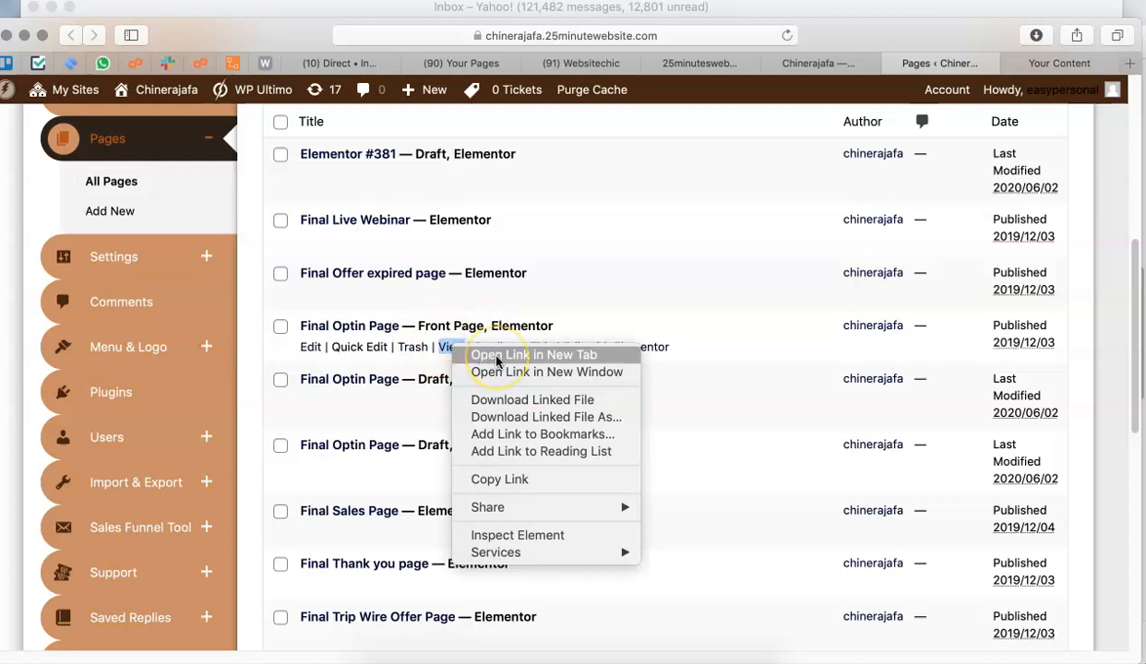
{"action": "left_click", "coordinate": [498, 359]}
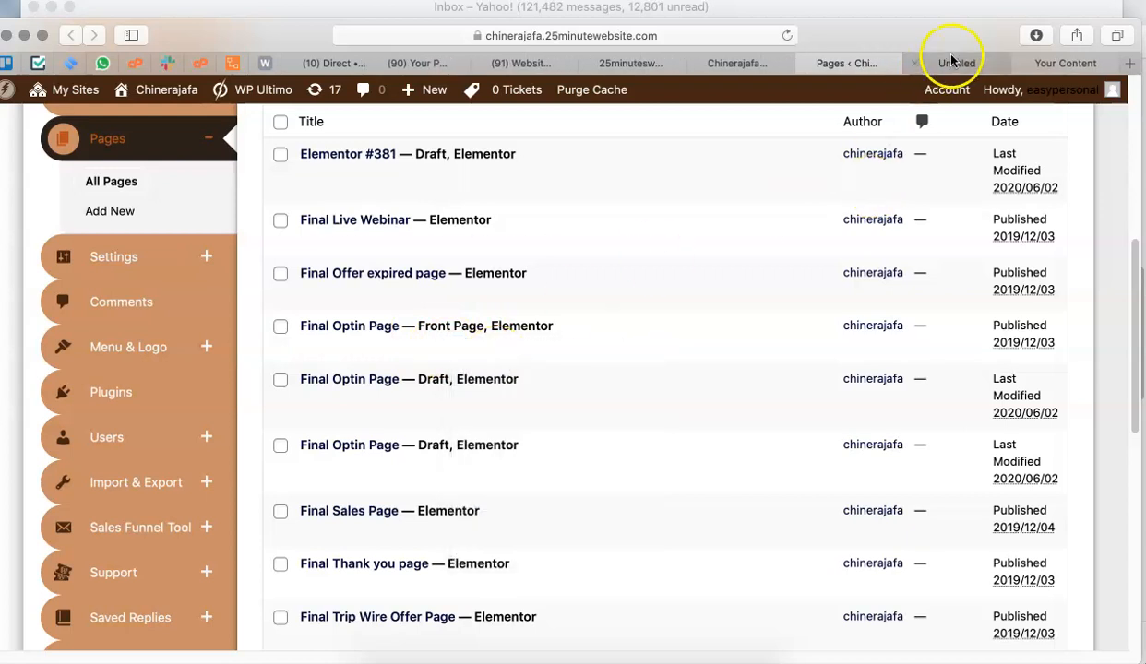
{"action": "left_click", "coordinate": [954, 63]}
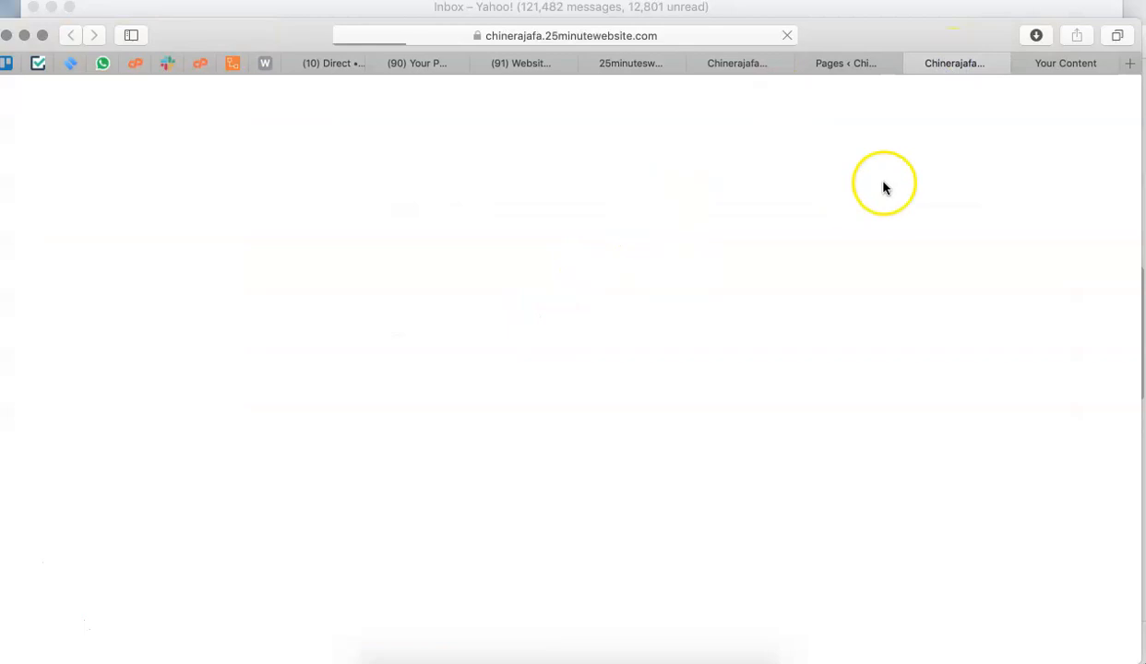
{"action": "left_click", "coordinate": [842, 66]}
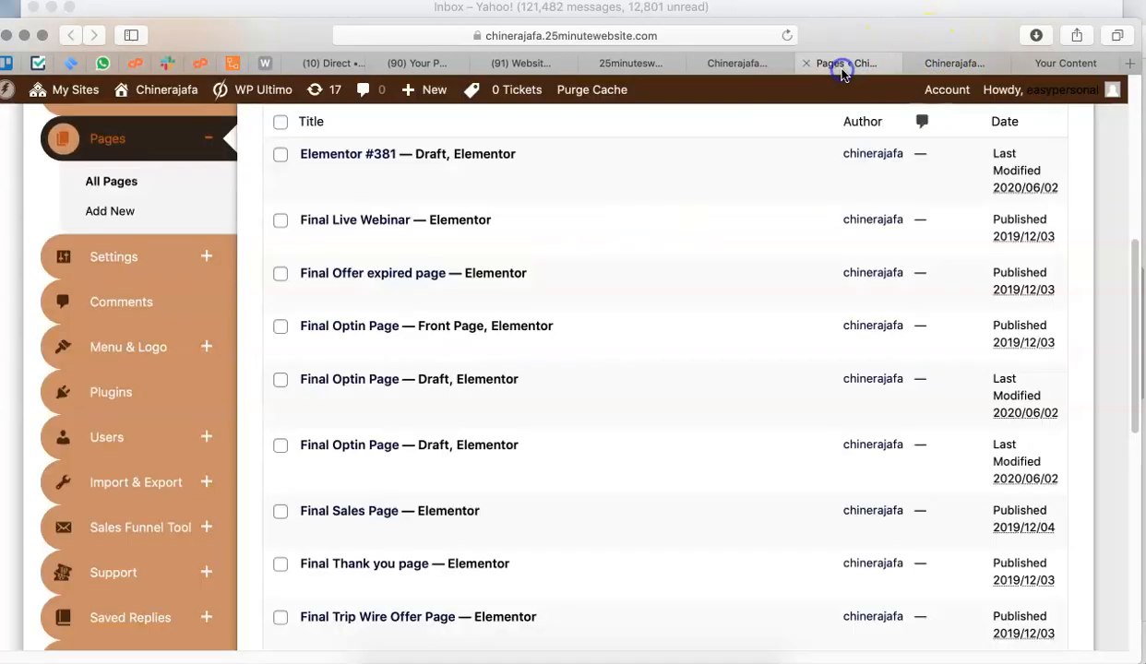
{"action": "left_click", "coordinate": [946, 66]}
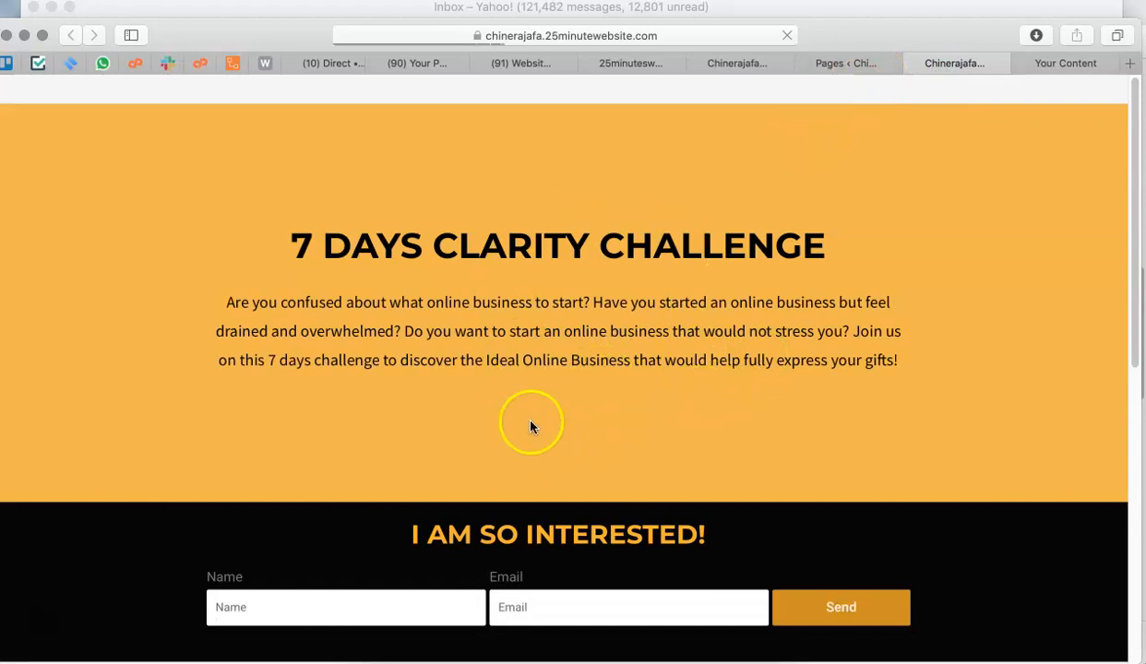
Examine the 7 Days Clarity Challenge landing page, including its signup forms and the list of benefits.
{"action": "scroll", "coordinate": [703, 393], "scroll_direction": "down", "scroll_amount": 3}
{"action": "scroll", "coordinate": [703, 393], "scroll_direction": "down", "scroll_amount": 2}
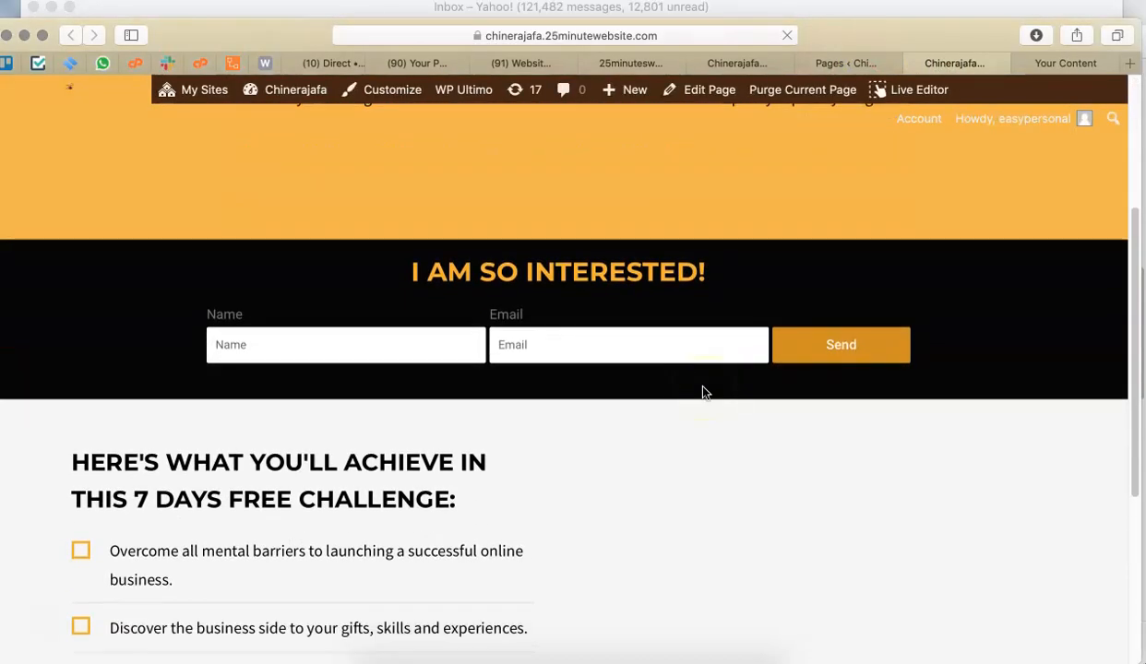
{"action": "scroll", "coordinate": [540, 501], "scroll_direction": "down", "scroll_amount": 3}
{"action": "scroll", "coordinate": [540, 503], "scroll_direction": "down", "scroll_amount": 3}
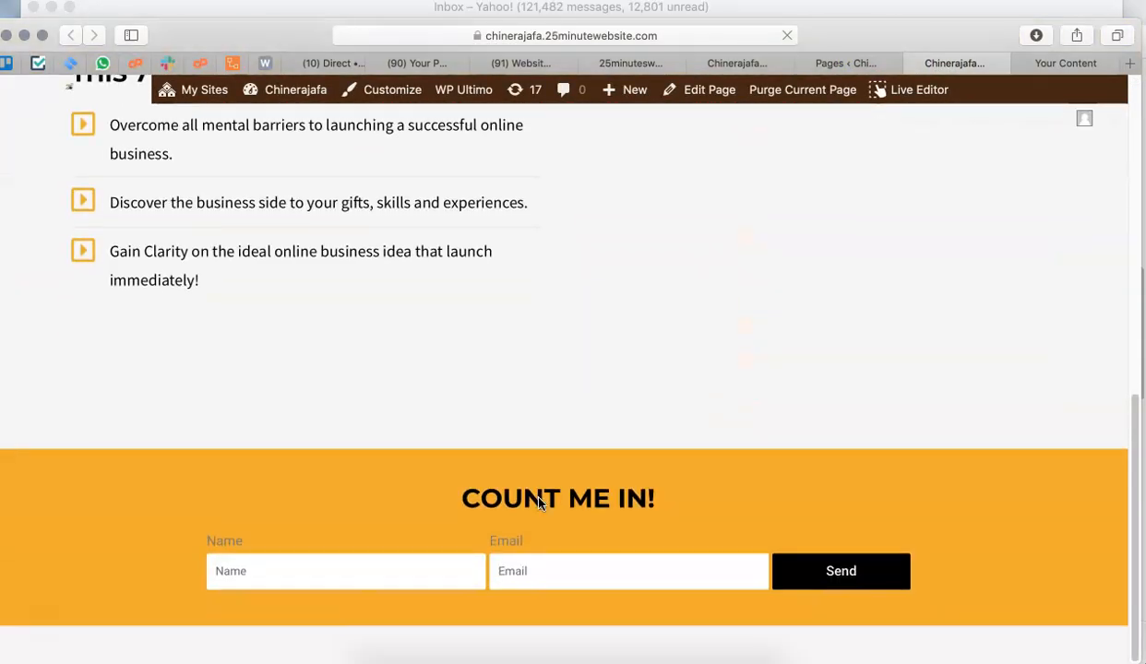
{"action": "left_click", "coordinate": [551, 574]}
{"action": "left_click", "coordinate": [425, 583]}
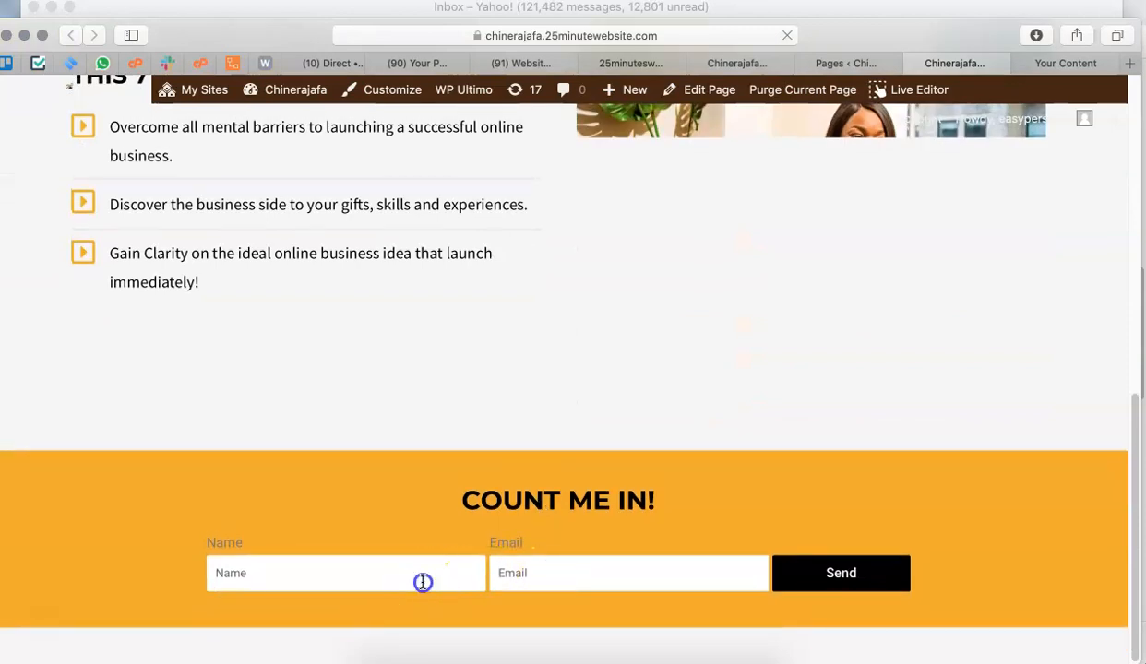
{"action": "scroll", "coordinate": [606, 478], "scroll_direction": "up", "scroll_amount": 10}
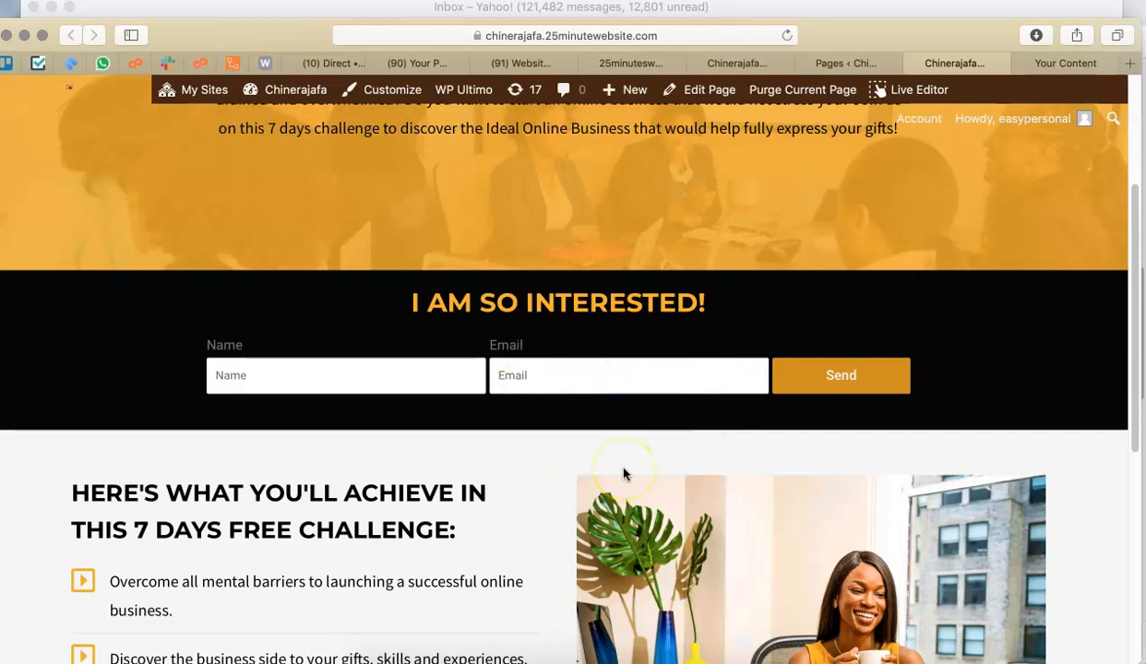
{"action": "scroll", "coordinate": [624, 475], "scroll_direction": "down", "scroll_amount": 1}
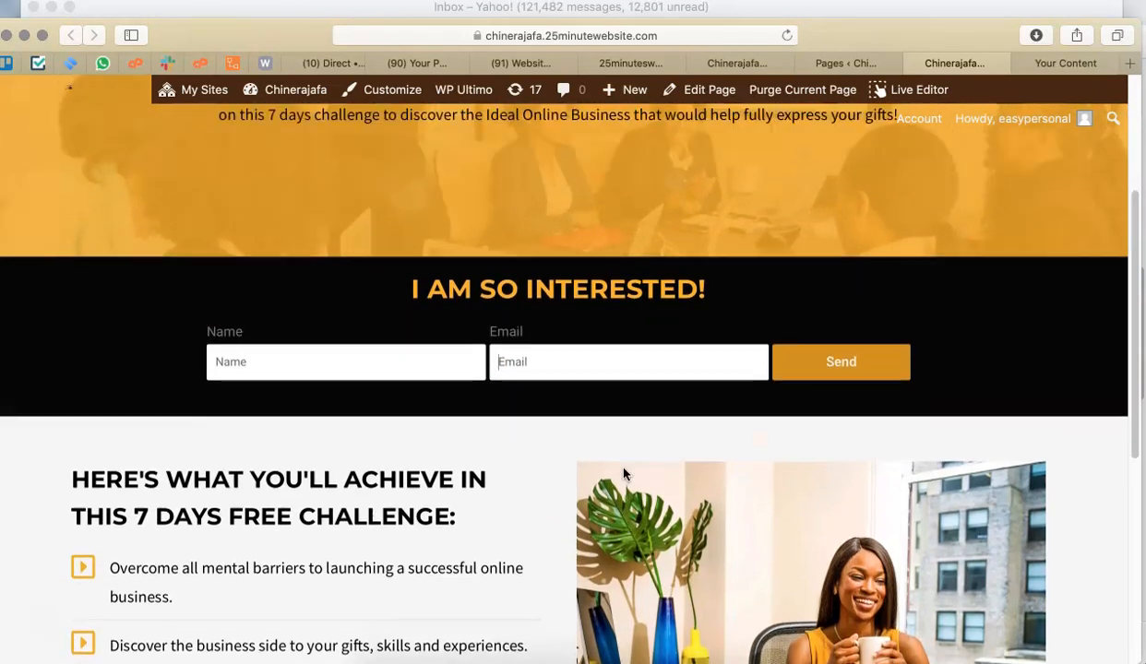
{"action": "scroll", "coordinate": [624, 475], "scroll_direction": "up", "scroll_amount": 5}
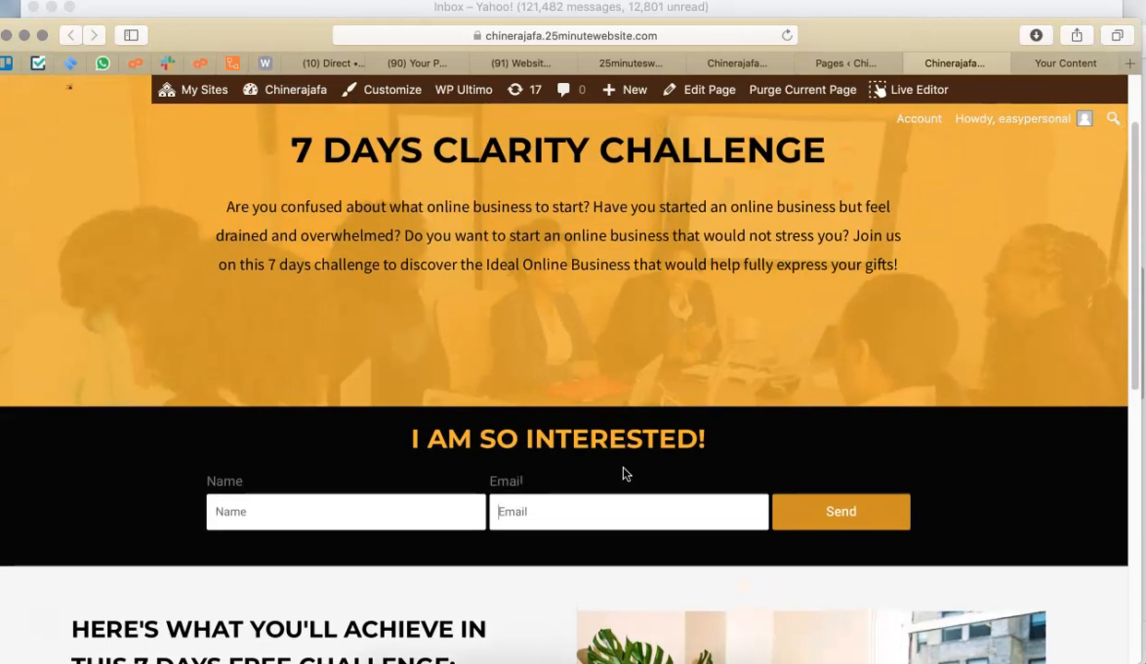
{"action": "left_click", "coordinate": [807, 298]}
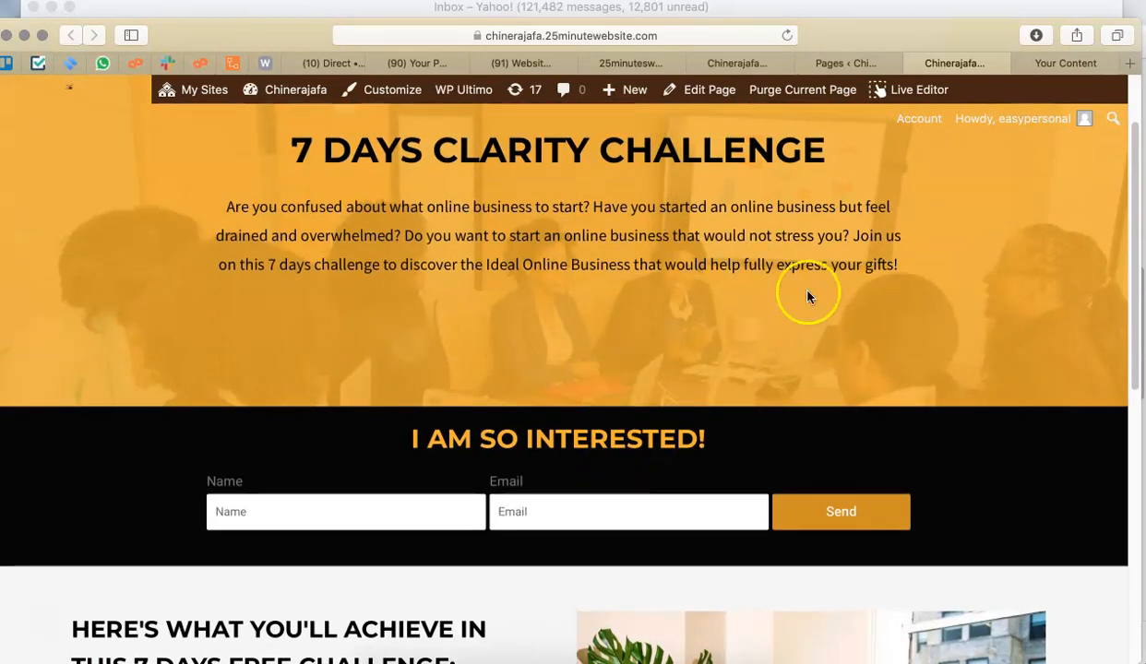
Return to the site's admin area and open the Tags section of the Sales Funnel Tool.
{"action": "left_click", "coordinate": [849, 62]}
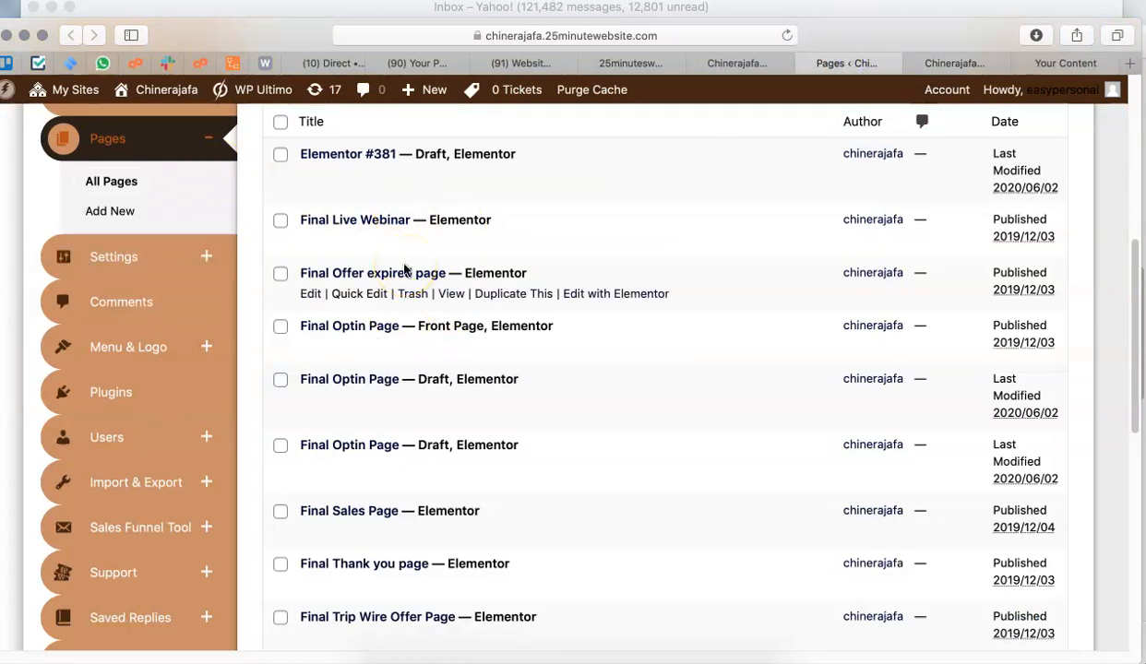
{"action": "scroll", "coordinate": [404, 268], "scroll_direction": "up", "scroll_amount": 2}
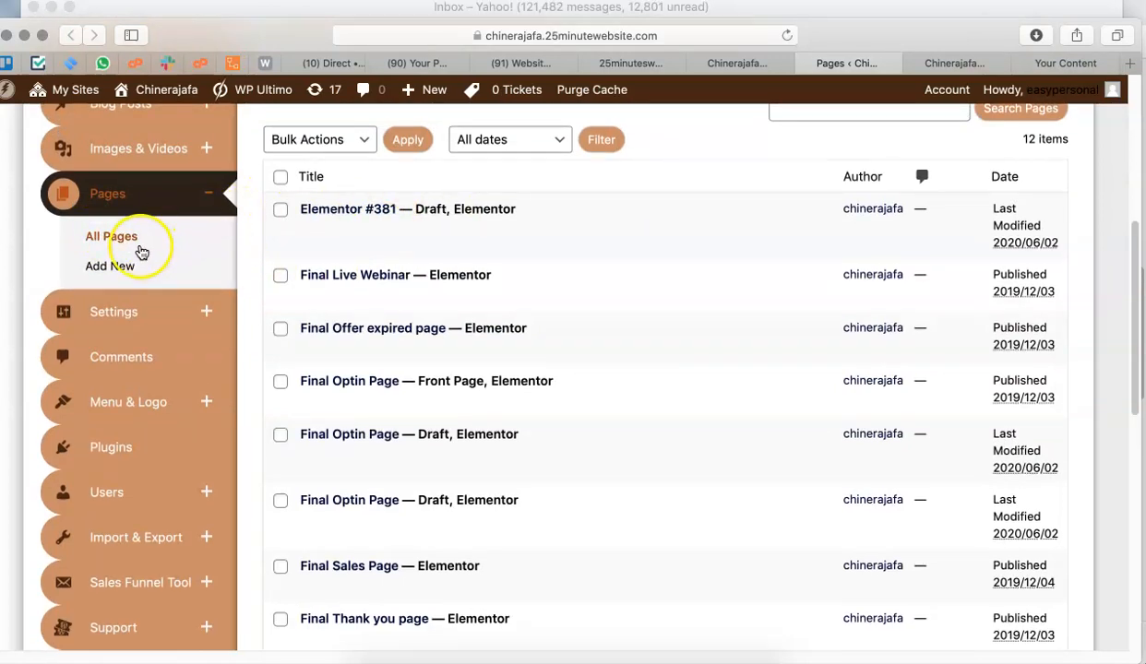
{"action": "scroll", "coordinate": [192, 399], "scroll_direction": "down", "scroll_amount": 5}
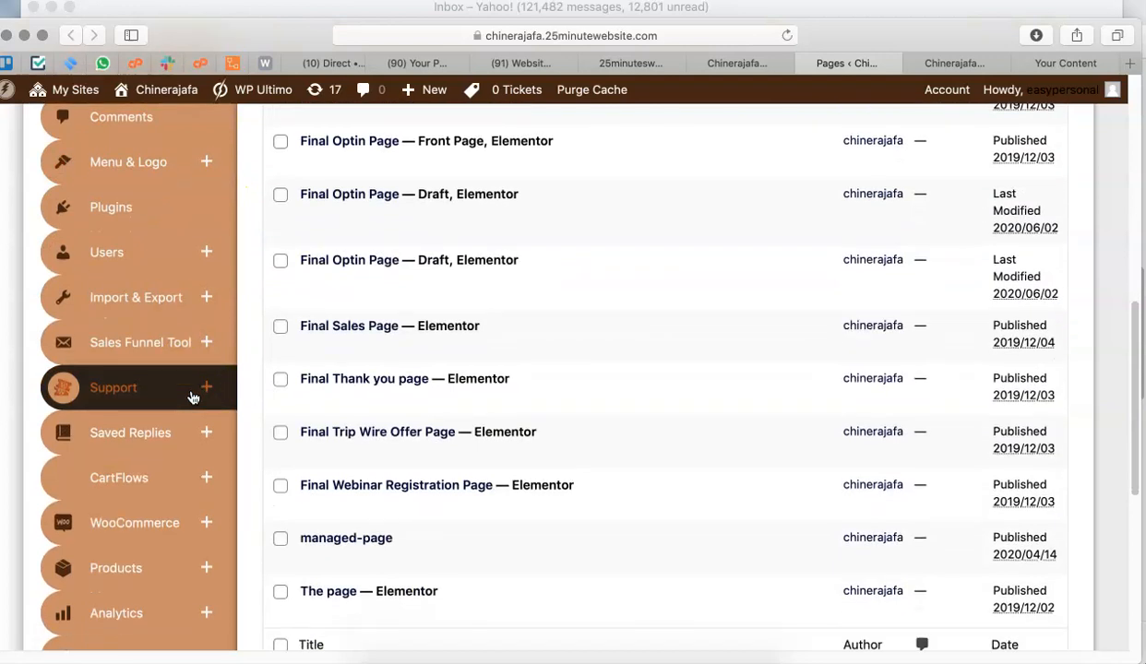
{"action": "left_click", "coordinate": [209, 317]}
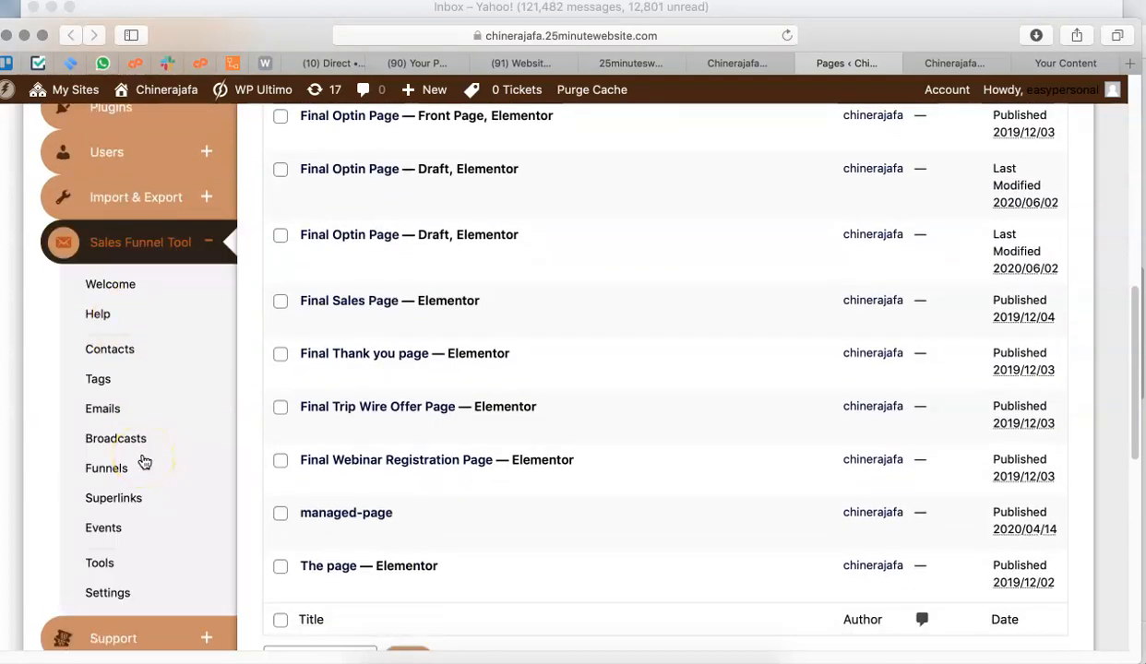
{"action": "left_click", "coordinate": [100, 381]}
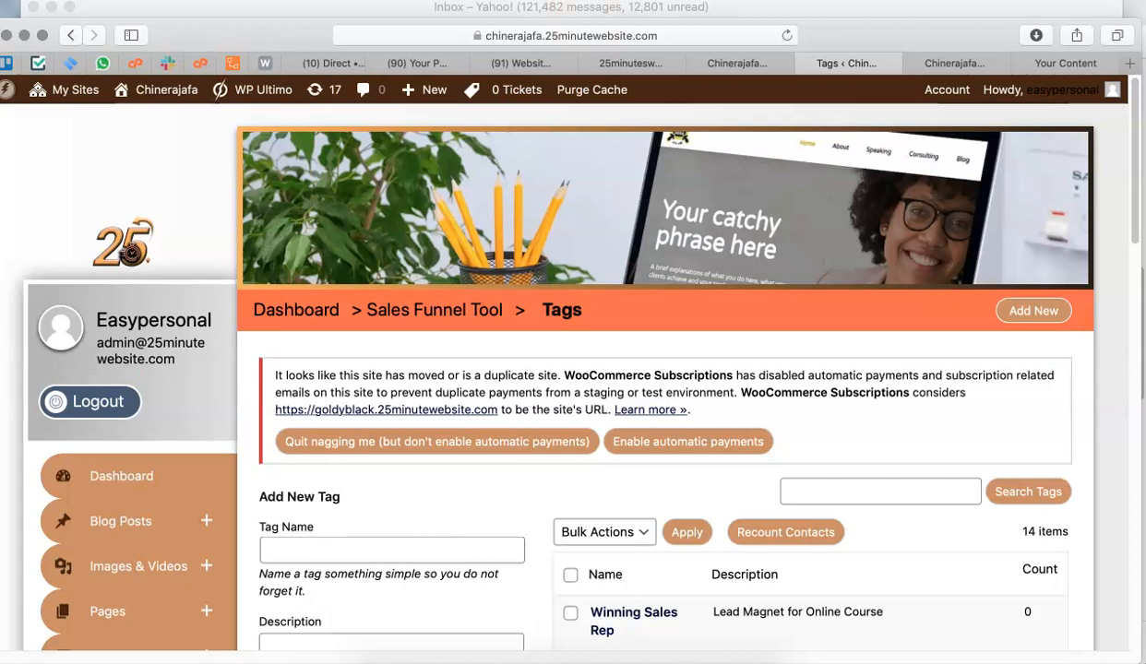
Check the challenge title on the landing page and add a new contact tag named clarity-challenge.
{"action": "left_click", "coordinate": [954, 65]}
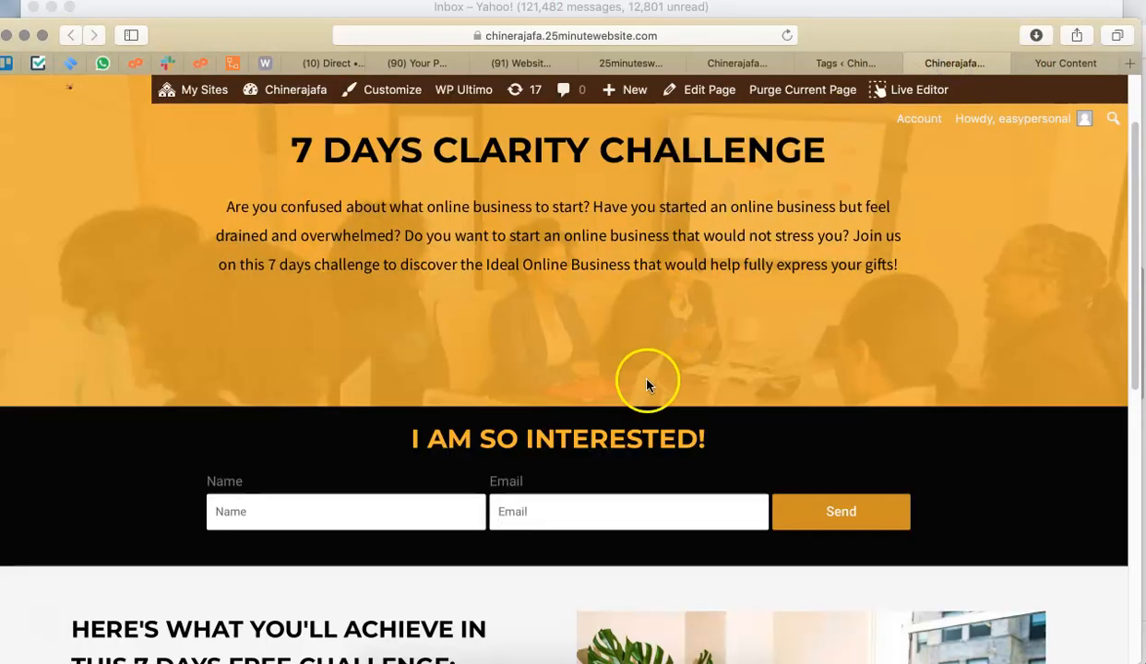
{"action": "scroll", "coordinate": [596, 460], "scroll_direction": "up", "scroll_amount": 2}
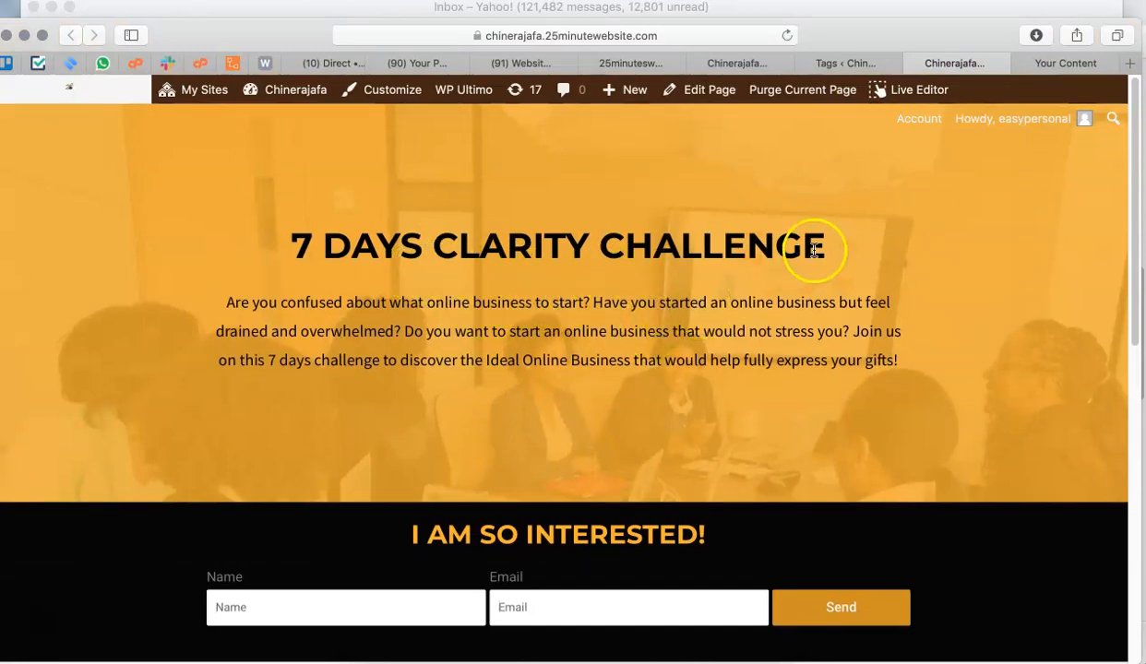
{"action": "left_click", "coordinate": [846, 61]}
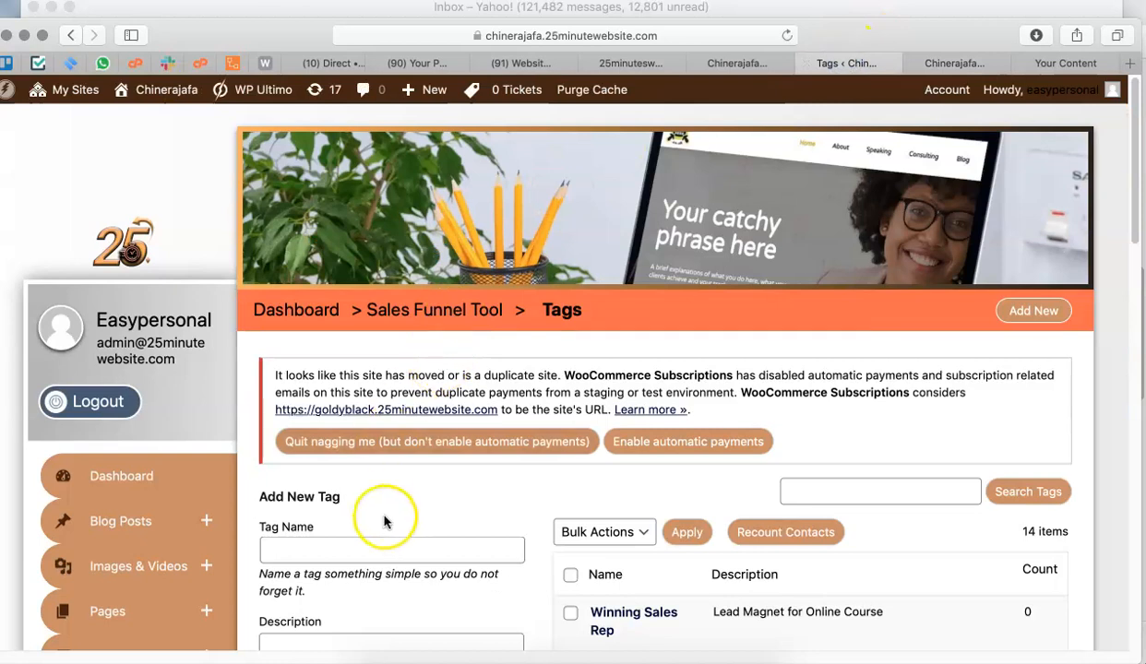
{"action": "scroll", "coordinate": [380, 508], "scroll_direction": "down", "scroll_amount": 3}
{"action": "left_click", "coordinate": [337, 414]}
{"action": "type", "text": "clarity"}
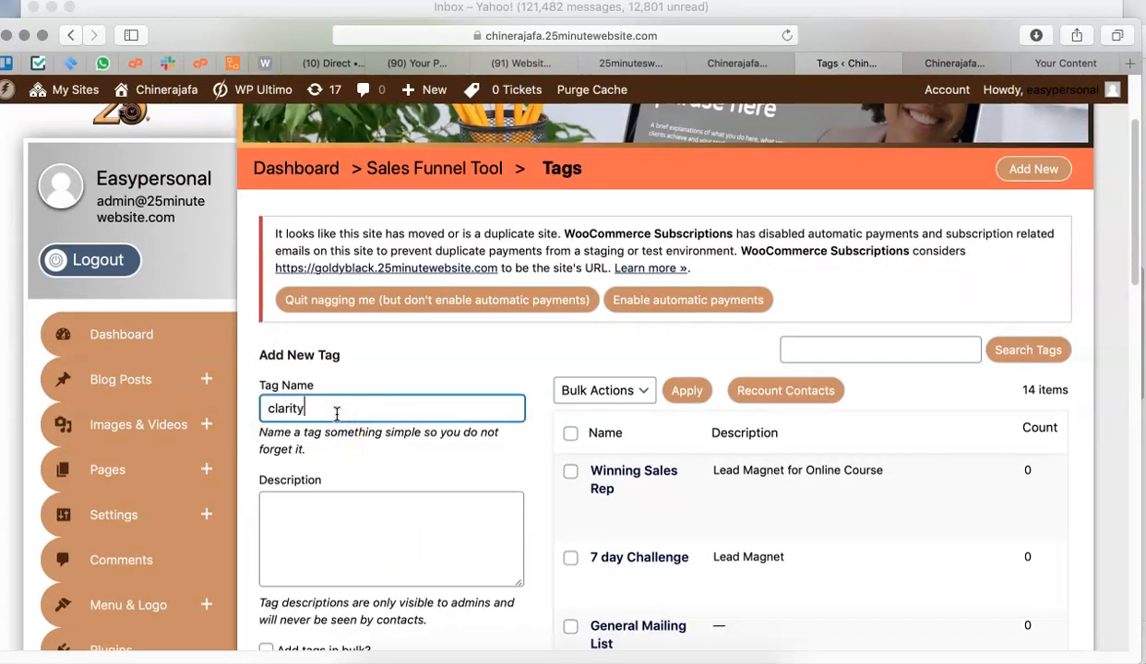
{"action": "type", "text": "-challenge"}
{"action": "scroll", "coordinate": [451, 512], "scroll_direction": "down", "scroll_amount": 3}
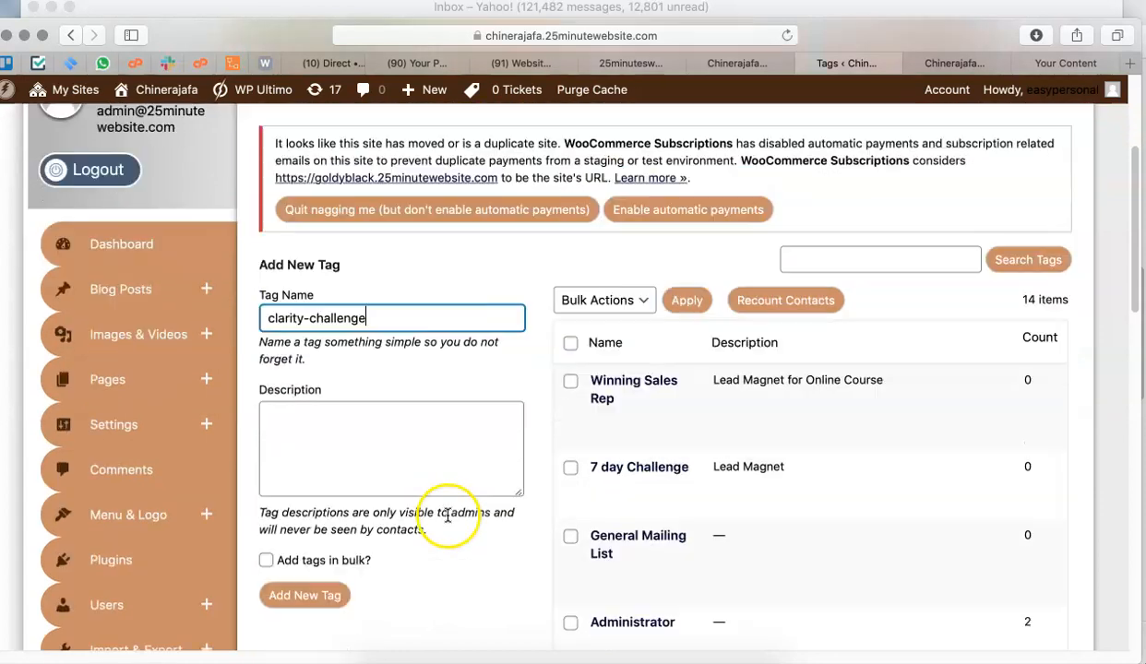
{"action": "left_click", "coordinate": [307, 573]}
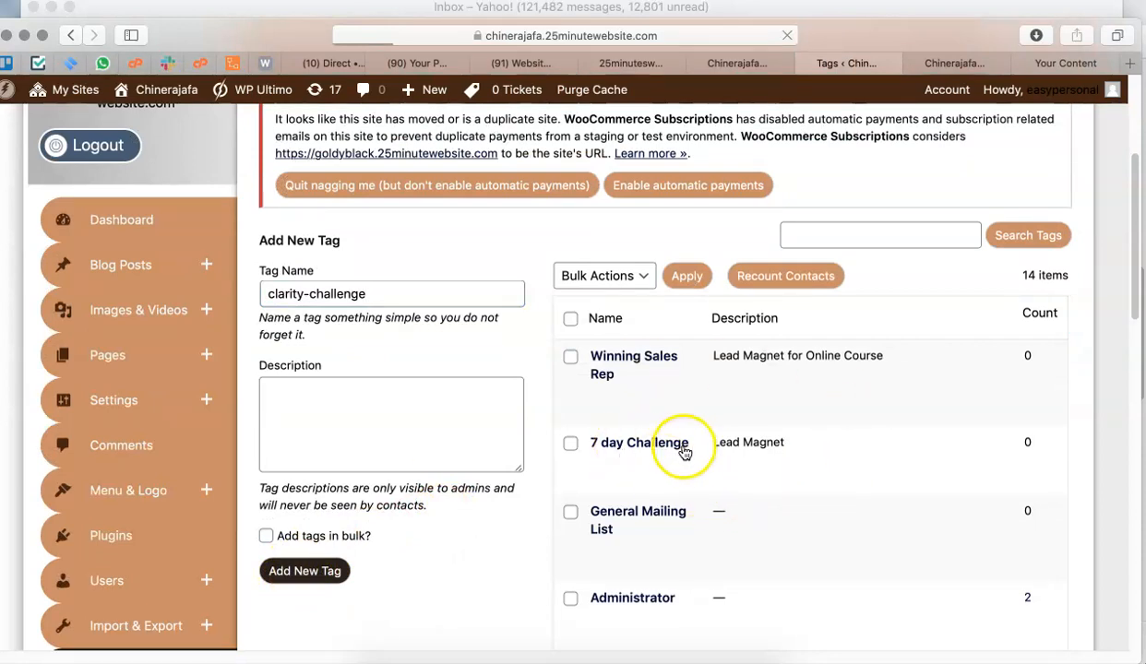
Check the tag list for the clarity-challenge entry once the page reloads.
{"action": "scroll", "coordinate": [678, 433], "scroll_direction": "down", "scroll_amount": 3}
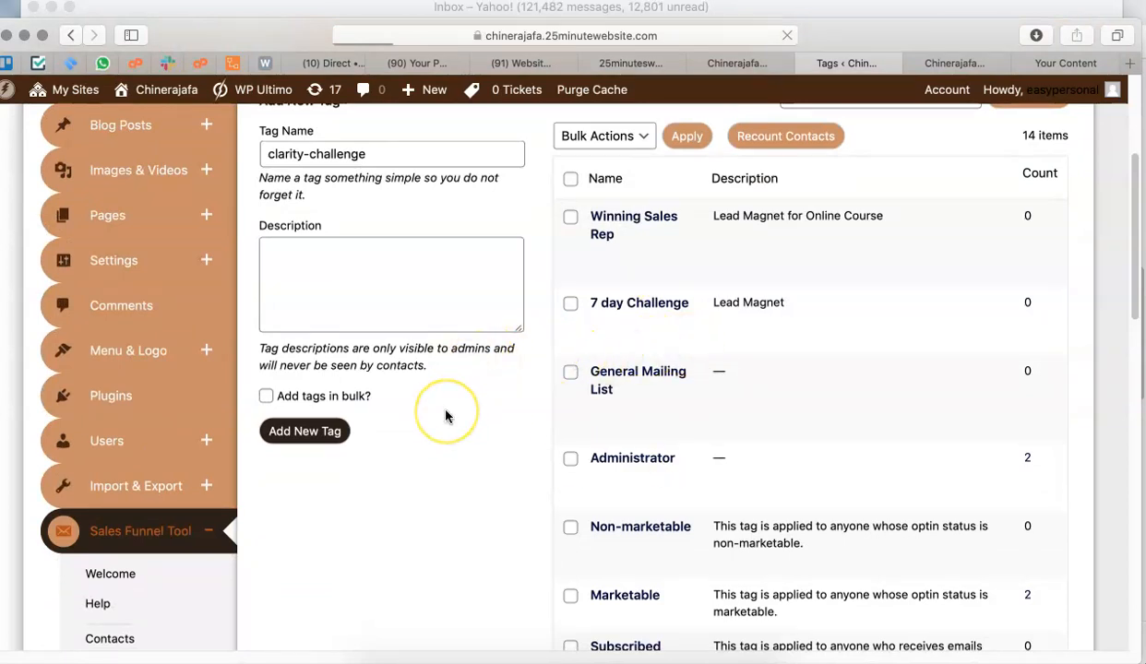
{"action": "scroll", "coordinate": [448, 414], "scroll_direction": "up", "scroll_amount": 2}
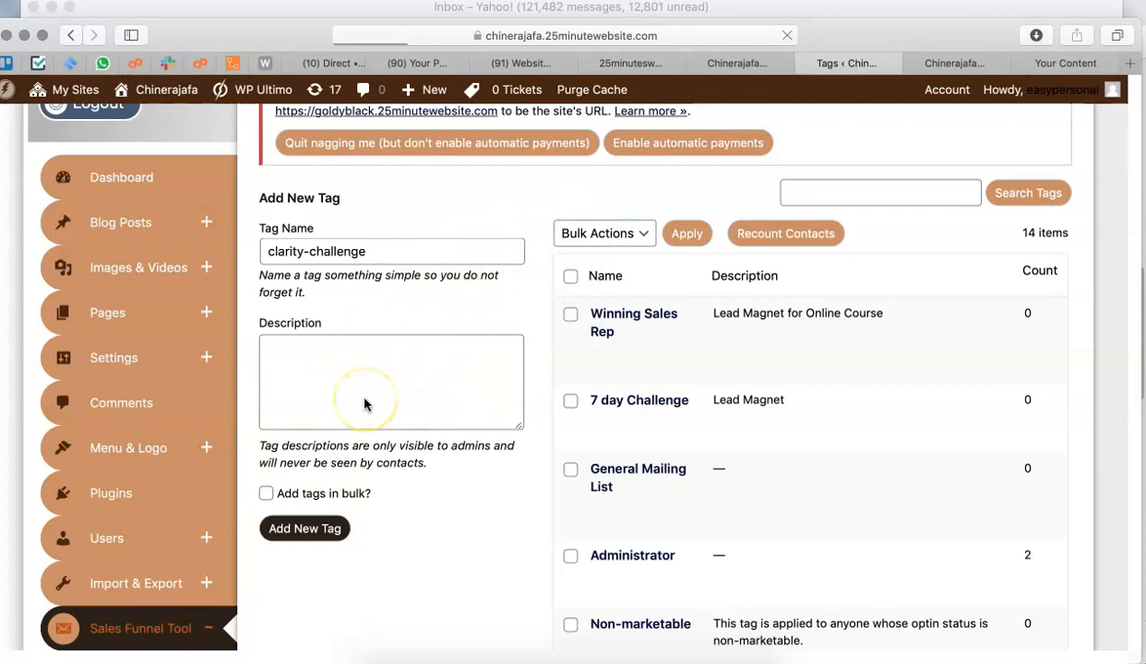
{"action": "left_click", "coordinate": [43, 636]}
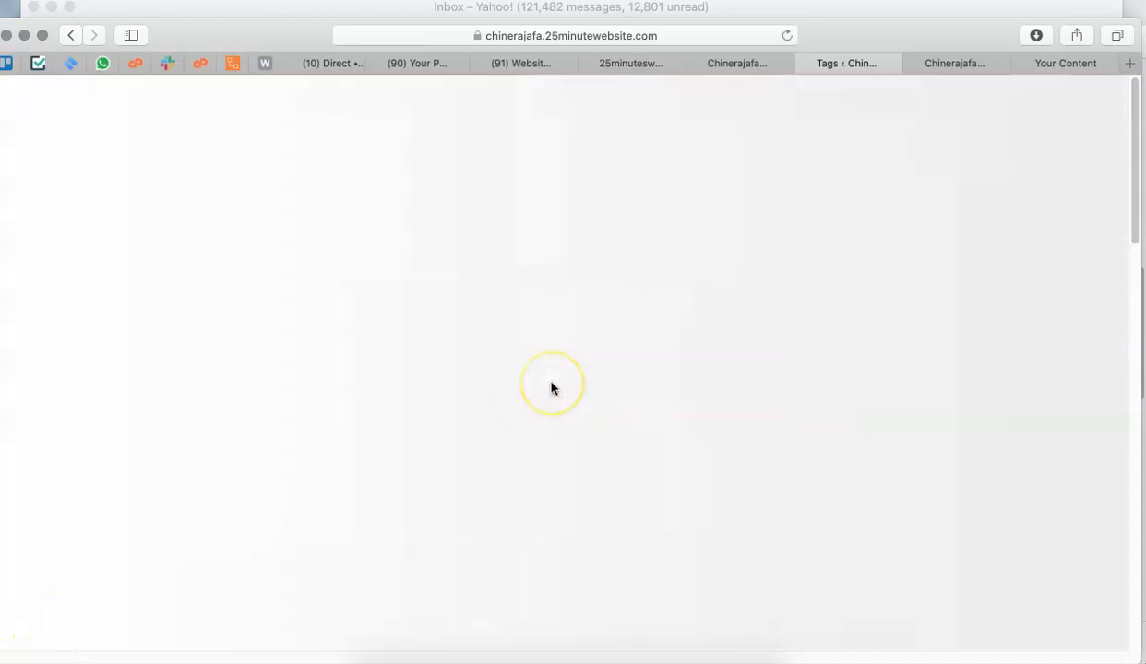
{"action": "scroll", "coordinate": [733, 412], "scroll_direction": "down", "scroll_amount": 3}
{"action": "scroll", "coordinate": [732, 412], "scroll_direction": "up", "scroll_amount": 3}
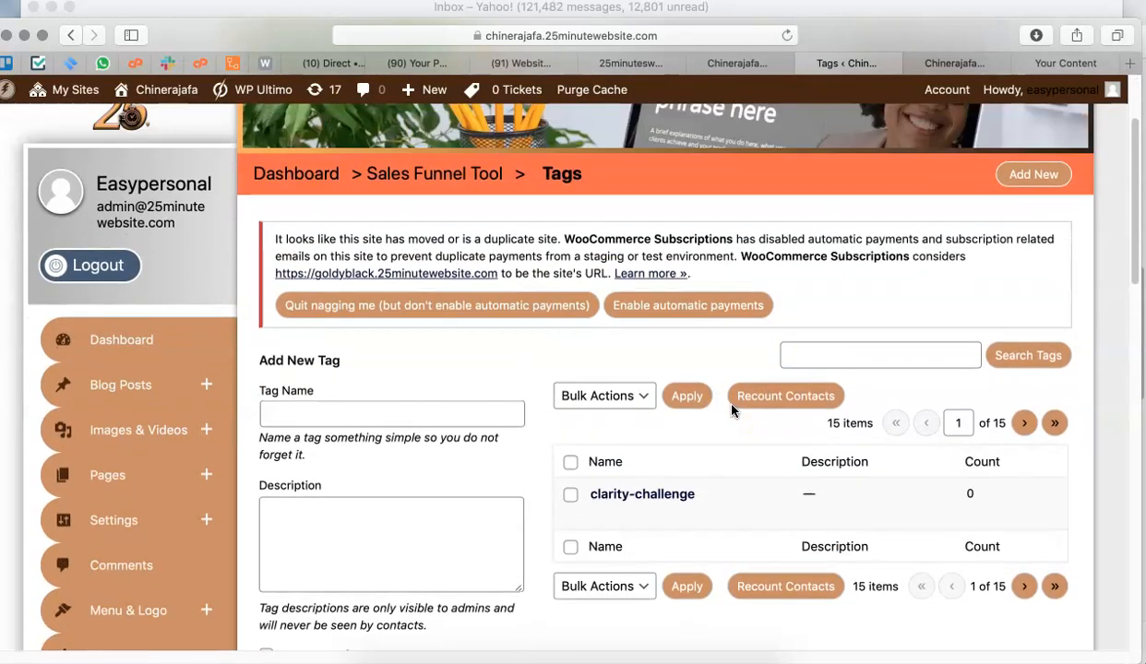
{"action": "scroll", "coordinate": [732, 411], "scroll_direction": "down", "scroll_amount": 3}
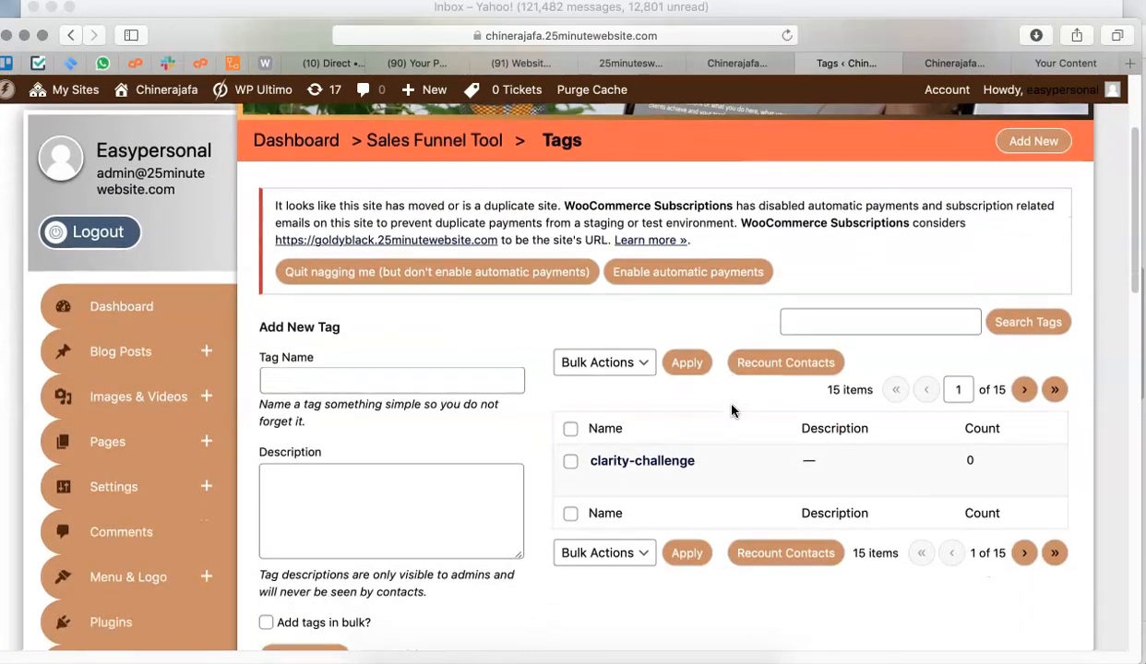
Open the list of all the site's pages.
{"action": "scroll", "coordinate": [733, 412], "scroll_direction": "up", "scroll_amount": 3}
{"action": "scroll", "coordinate": [733, 411], "scroll_direction": "down", "scroll_amount": 4}
{"action": "scroll", "coordinate": [733, 411], "scroll_direction": "up", "scroll_amount": 2}
{"action": "scroll", "coordinate": [732, 412], "scroll_direction": "down", "scroll_amount": 1}
{"action": "scroll", "coordinate": [174, 432], "scroll_direction": "down", "scroll_amount": 1}
{"action": "scroll", "coordinate": [174, 432], "scroll_direction": "down", "scroll_amount": 1}
{"action": "left_click", "coordinate": [208, 392]}
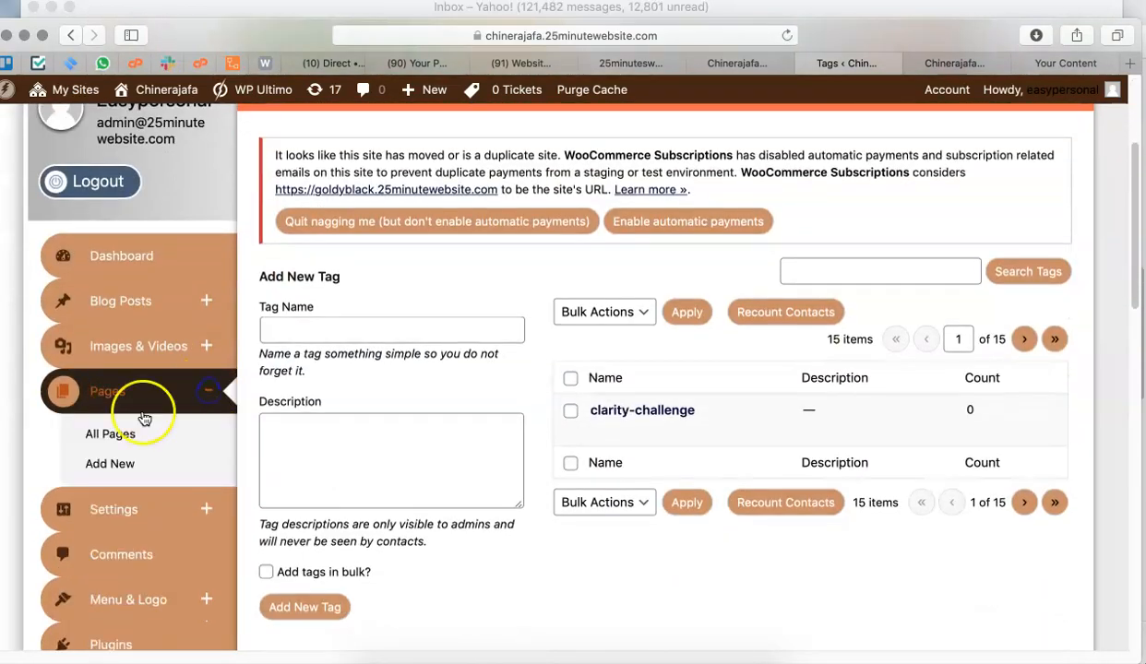
{"action": "left_click", "coordinate": [113, 437]}
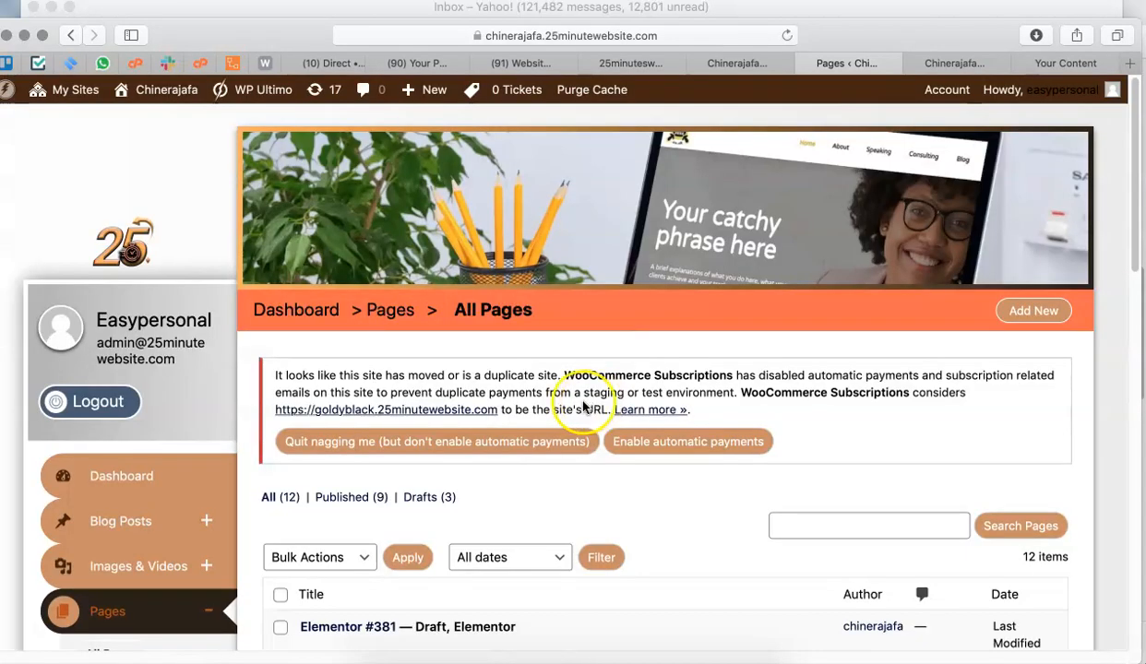
Open the upper draft of Final Optin Page in the Elementor editor in a separate browser tab and switch to it.
{"action": "scroll", "coordinate": [562, 424], "scroll_direction": "down", "scroll_amount": 10}
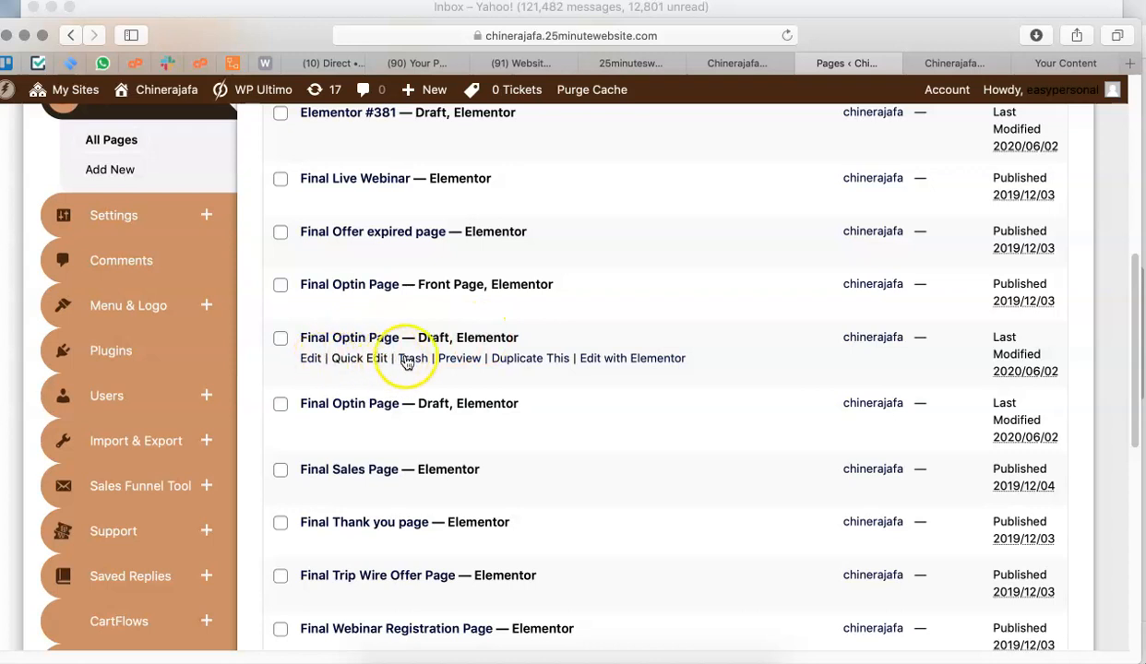
{"action": "right_click", "coordinate": [611, 360]}
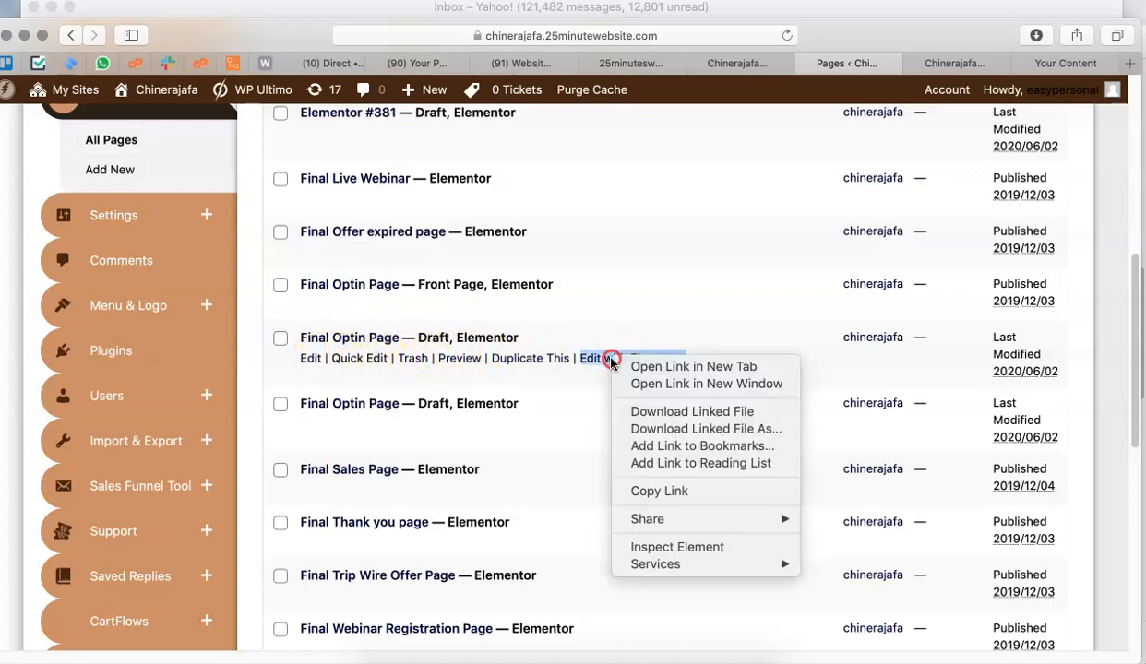
{"action": "left_click", "coordinate": [667, 368]}
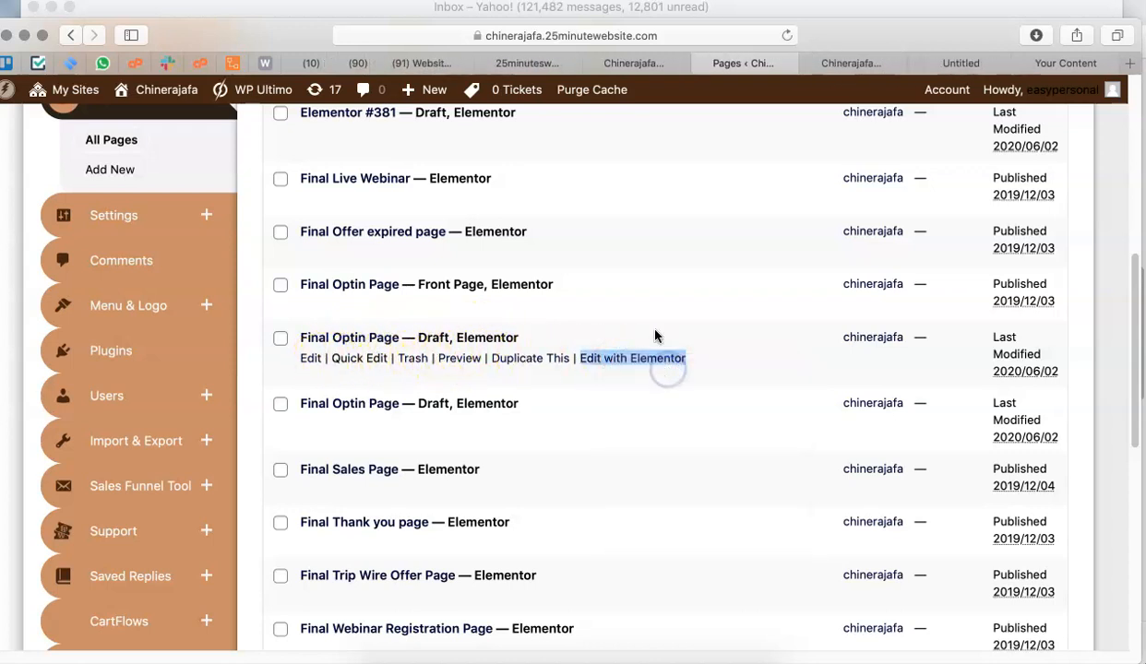
{"action": "left_click", "coordinate": [955, 65]}
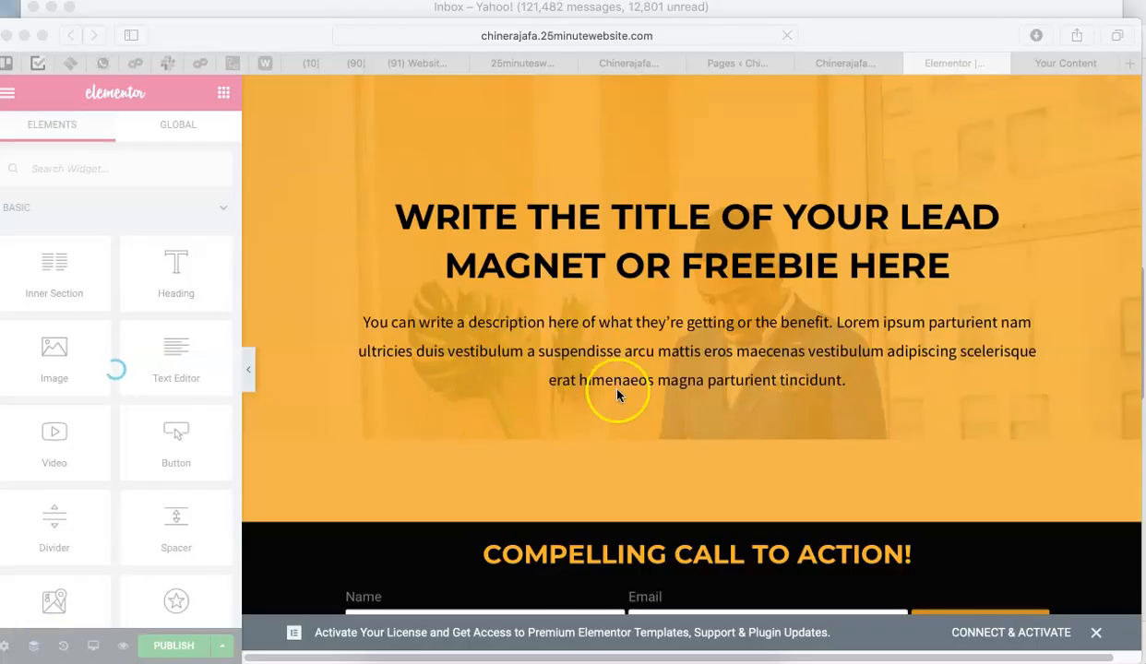
Open the signup form under the Compelling Call to Action heading for editing.
{"action": "scroll", "coordinate": [619, 395], "scroll_direction": "down", "scroll_amount": 3}
{"action": "scroll", "coordinate": [619, 395], "scroll_direction": "down", "scroll_amount": 2}
{"action": "scroll", "coordinate": [619, 392], "scroll_direction": "up", "scroll_amount": 2}
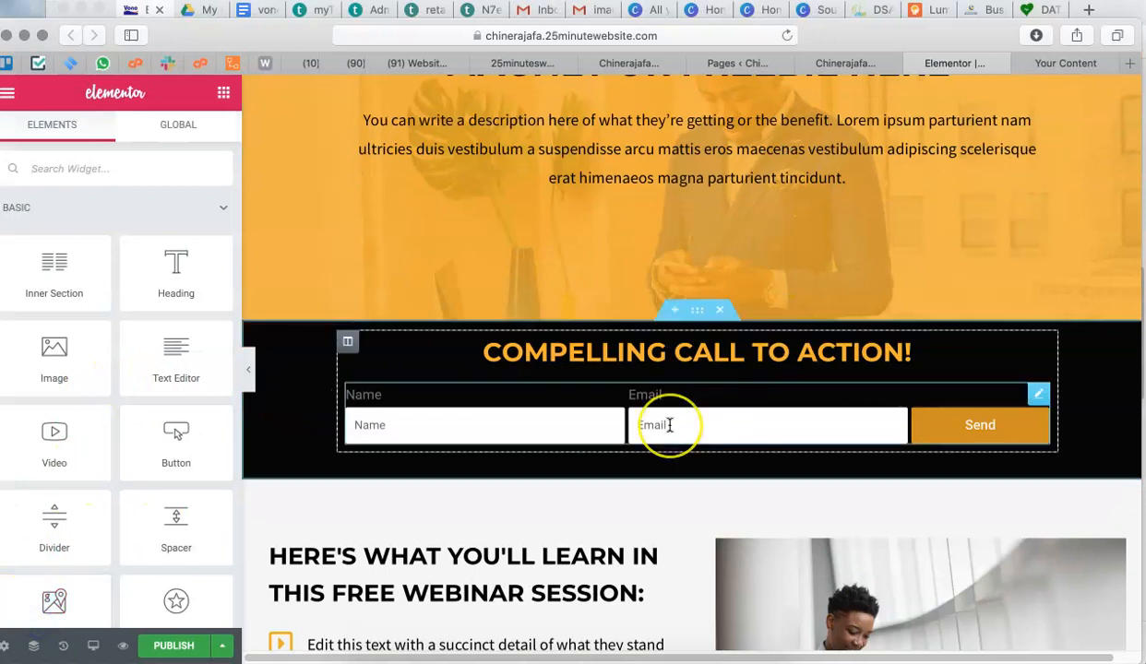
{"action": "scroll", "coordinate": [669, 425], "scroll_direction": "up", "scroll_amount": 3}
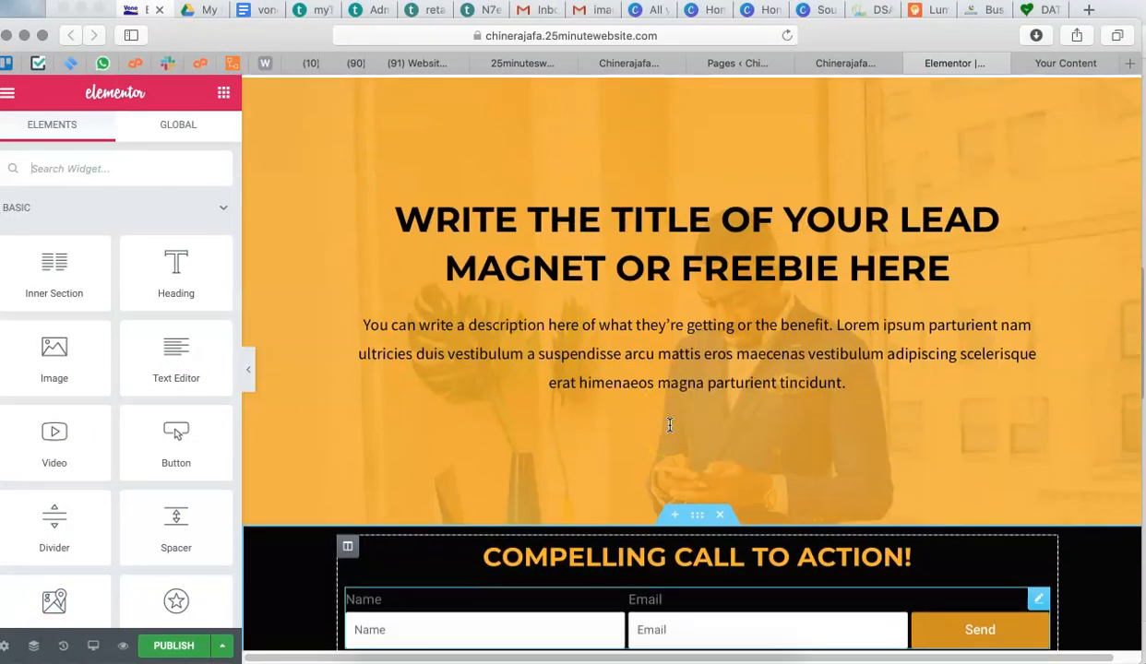
{"action": "scroll", "coordinate": [669, 424], "scroll_direction": "down", "scroll_amount": 5}
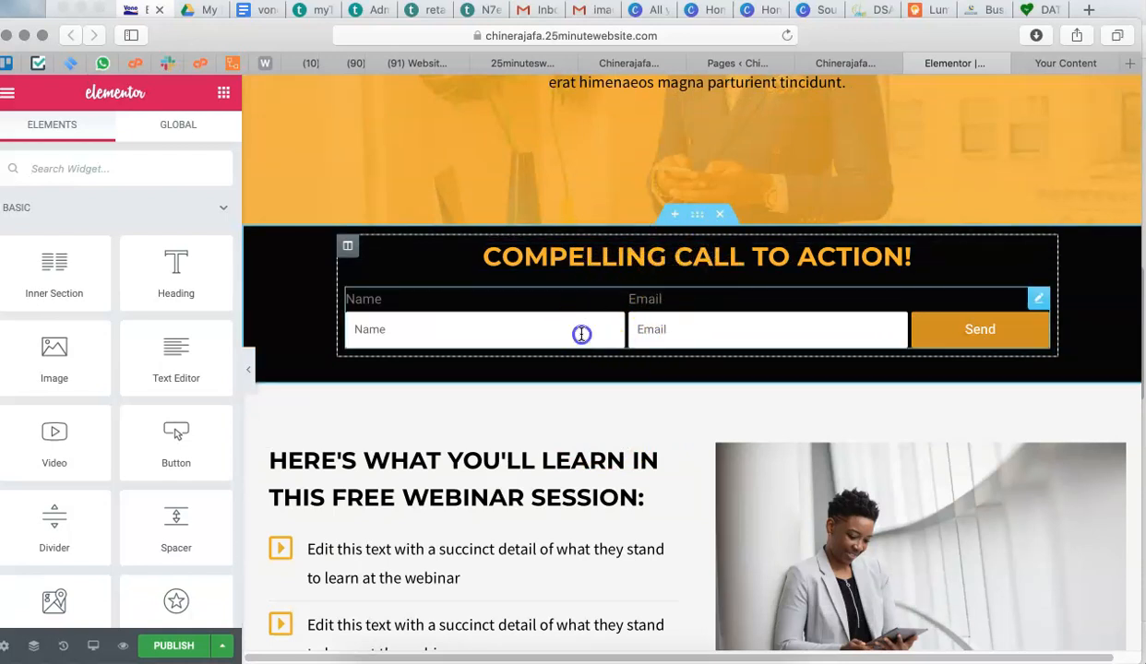
{"action": "left_click", "coordinate": [528, 332]}
{"action": "right_click", "coordinate": [506, 330]}
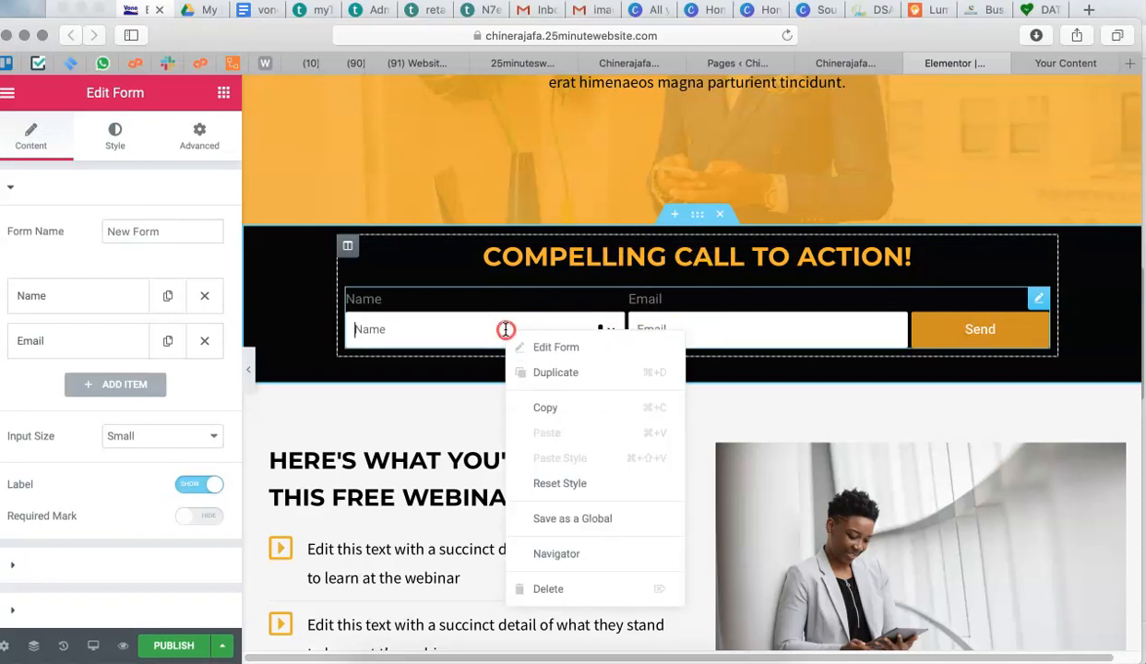
{"action": "left_click", "coordinate": [564, 353]}
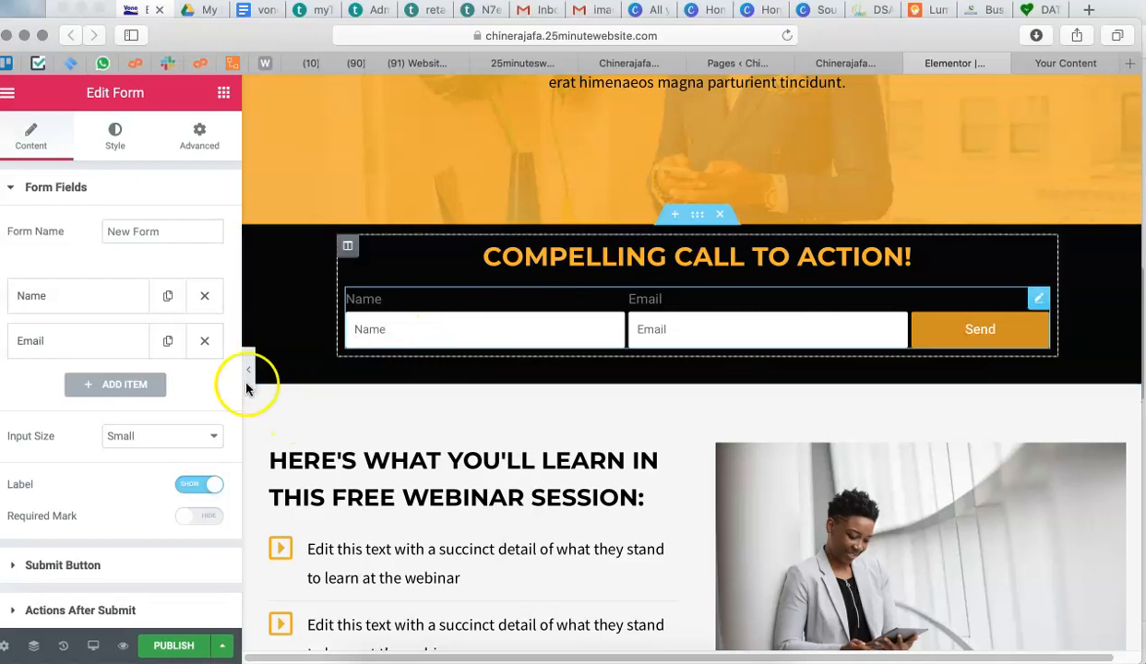
Check which action the signup form performs after submission.
{"action": "scroll", "coordinate": [145, 392], "scroll_direction": "down", "scroll_amount": 1}
{"action": "scroll", "coordinate": [146, 392], "scroll_direction": "down", "scroll_amount": 3}
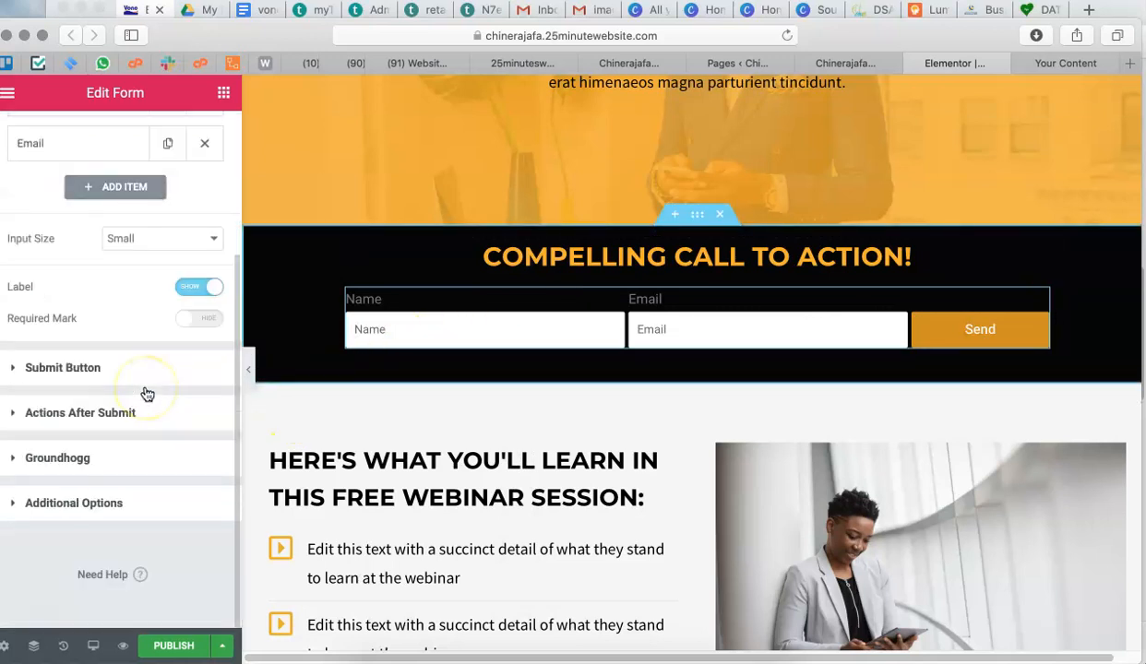
{"action": "left_click", "coordinate": [93, 412]}
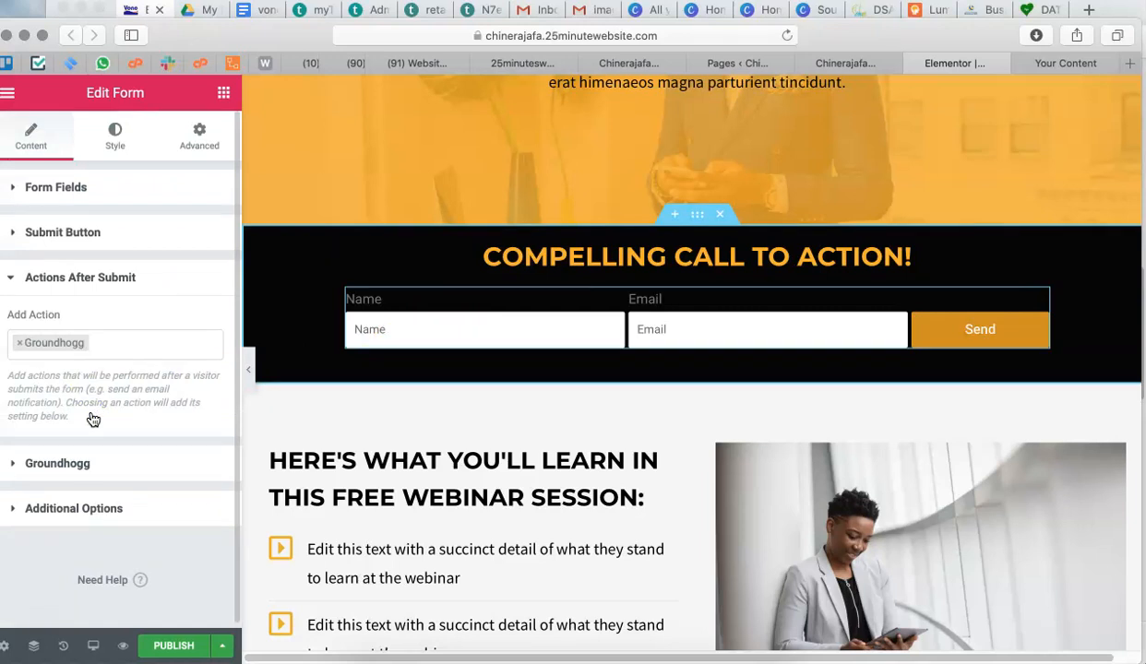
{"action": "left_click_drag", "start_coordinate": [20, 346], "coordinate": [78, 343]}
In the form's Groundhogg settings, replace the applied Marketable tag with clarity-challenge.
{"action": "left_click", "coordinate": [77, 466]}
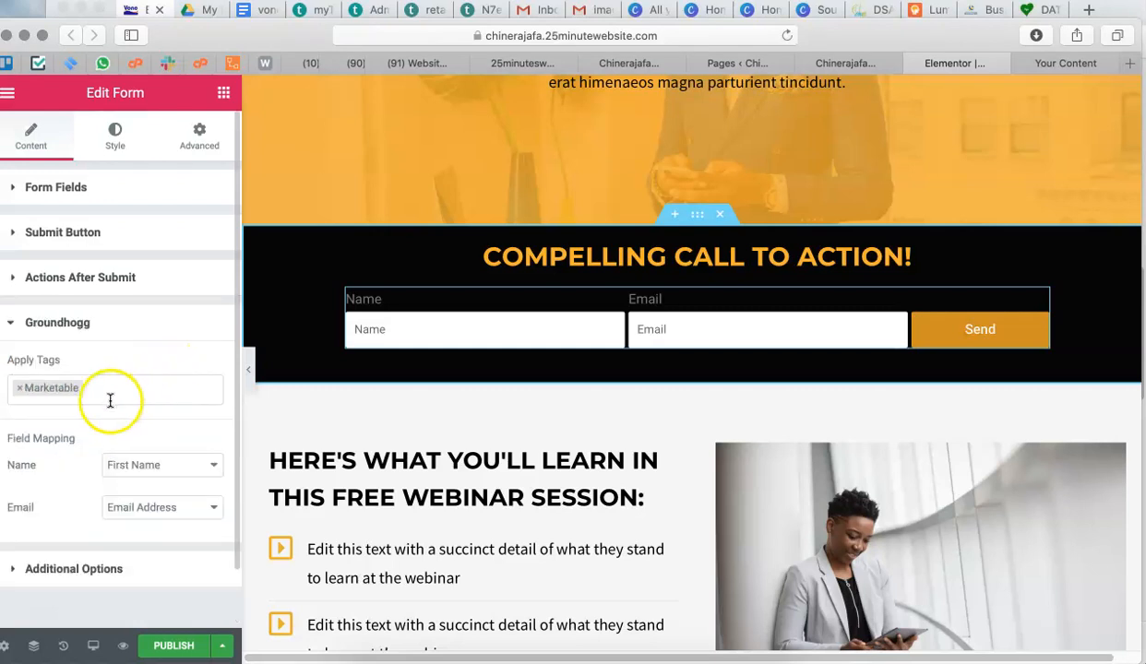
{"action": "left_click", "coordinate": [20, 392]}
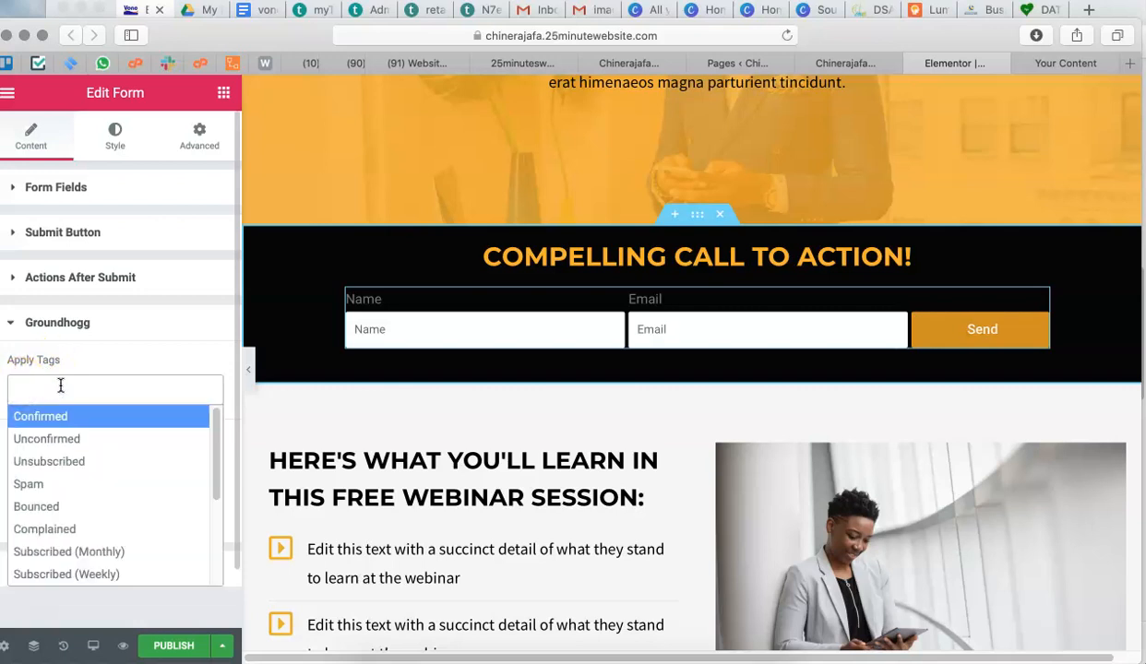
{"action": "scroll", "coordinate": [89, 552], "scroll_direction": "down", "scroll_amount": 3}
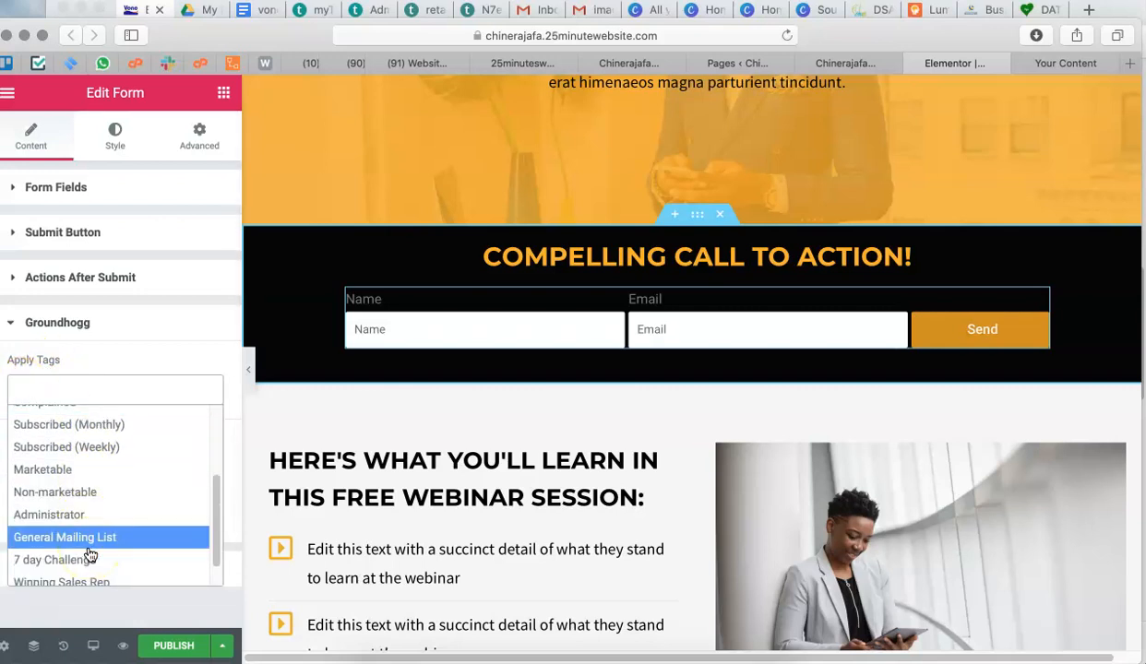
{"action": "scroll", "coordinate": [90, 556], "scroll_direction": "down", "scroll_amount": 1}
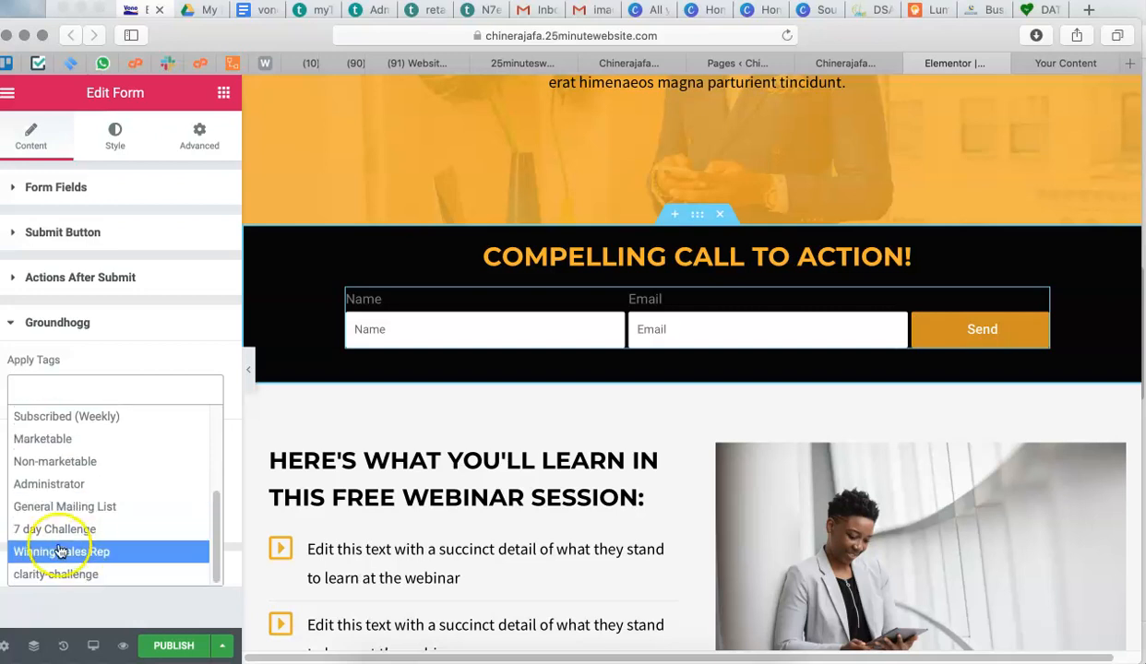
{"action": "scroll", "coordinate": [76, 482], "scroll_direction": "up", "scroll_amount": 4}
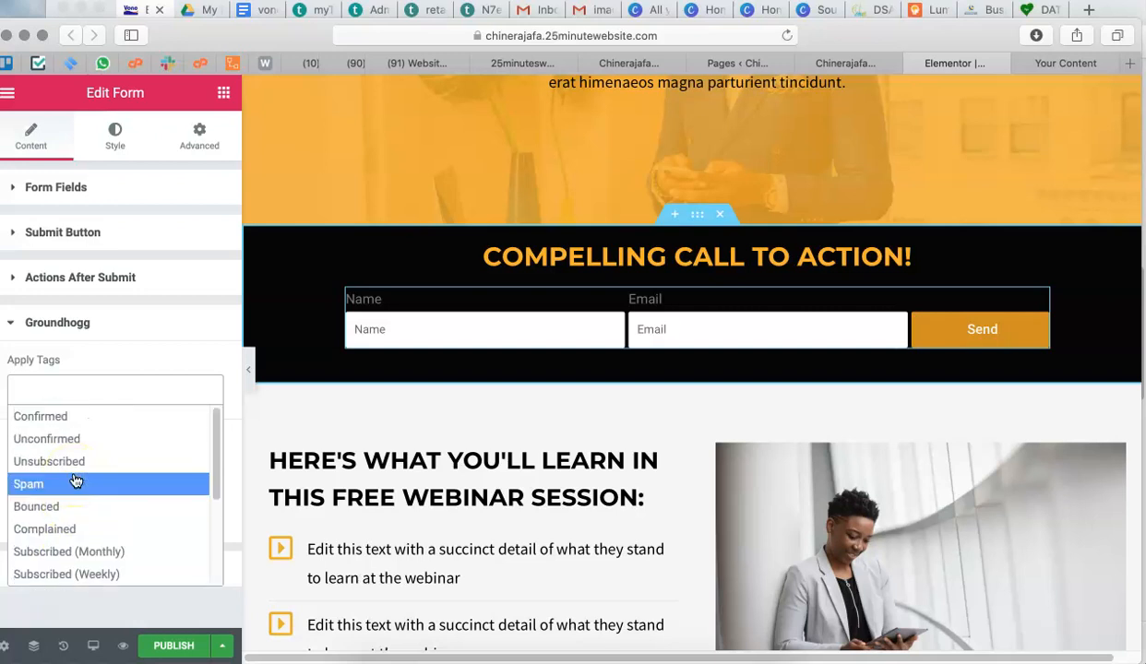
{"action": "scroll", "coordinate": [76, 482], "scroll_direction": "down", "scroll_amount": 4}
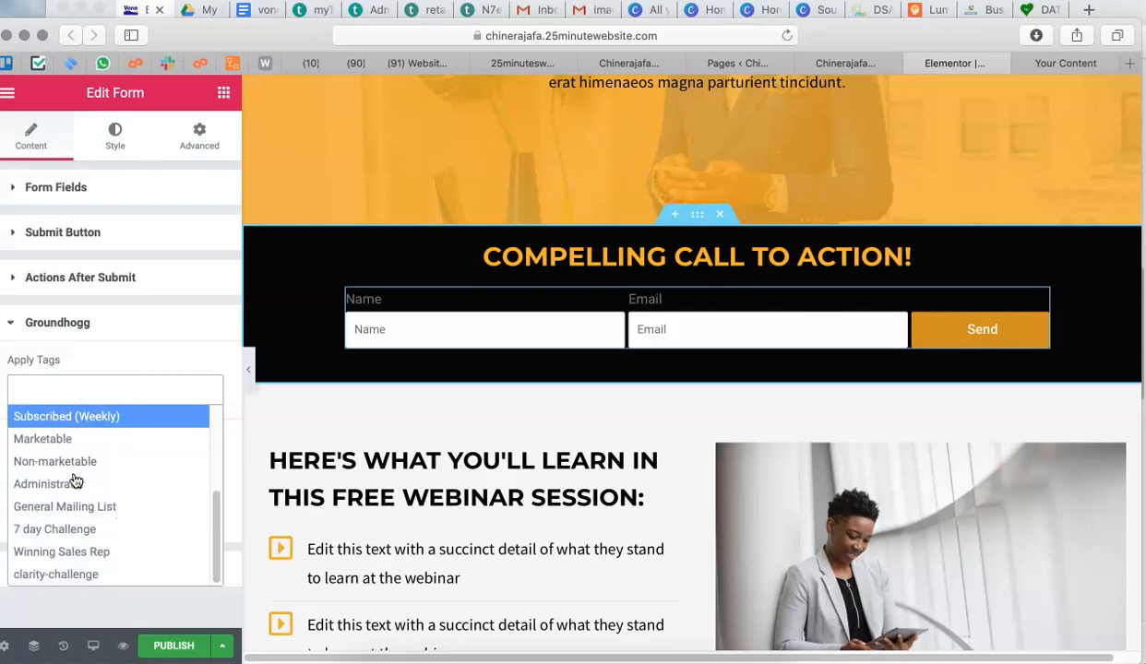
{"action": "left_click", "coordinate": [37, 574]}
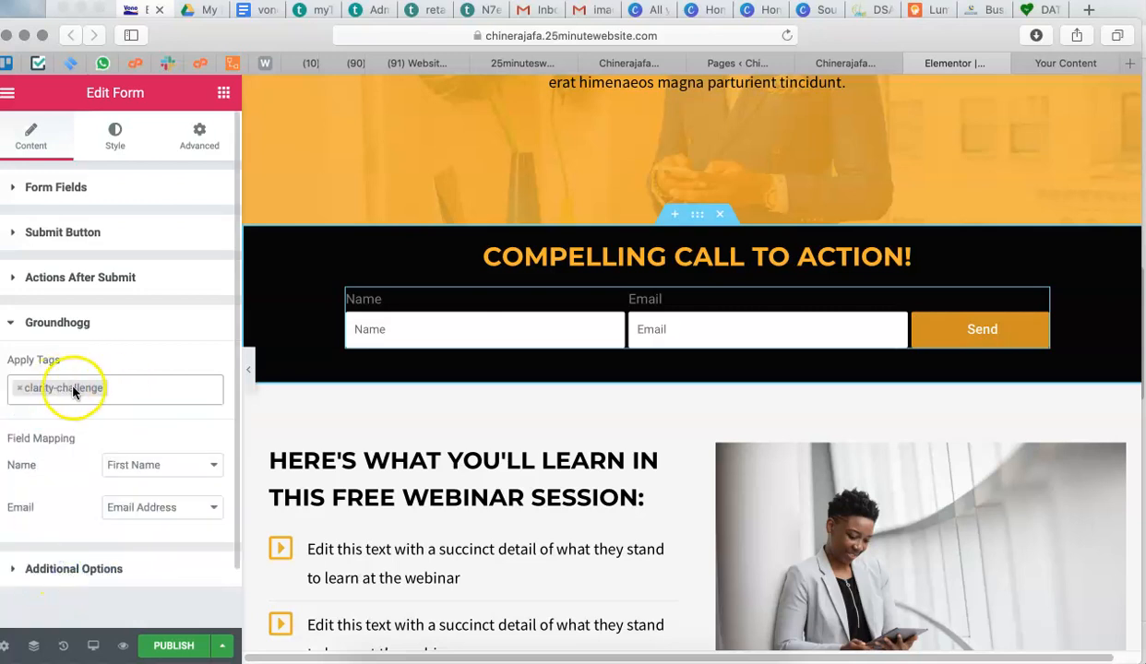
Check the form's Name and Email field mapping and publish the opt-in page.
{"action": "scroll", "coordinate": [118, 418], "scroll_direction": "down", "scroll_amount": 1}
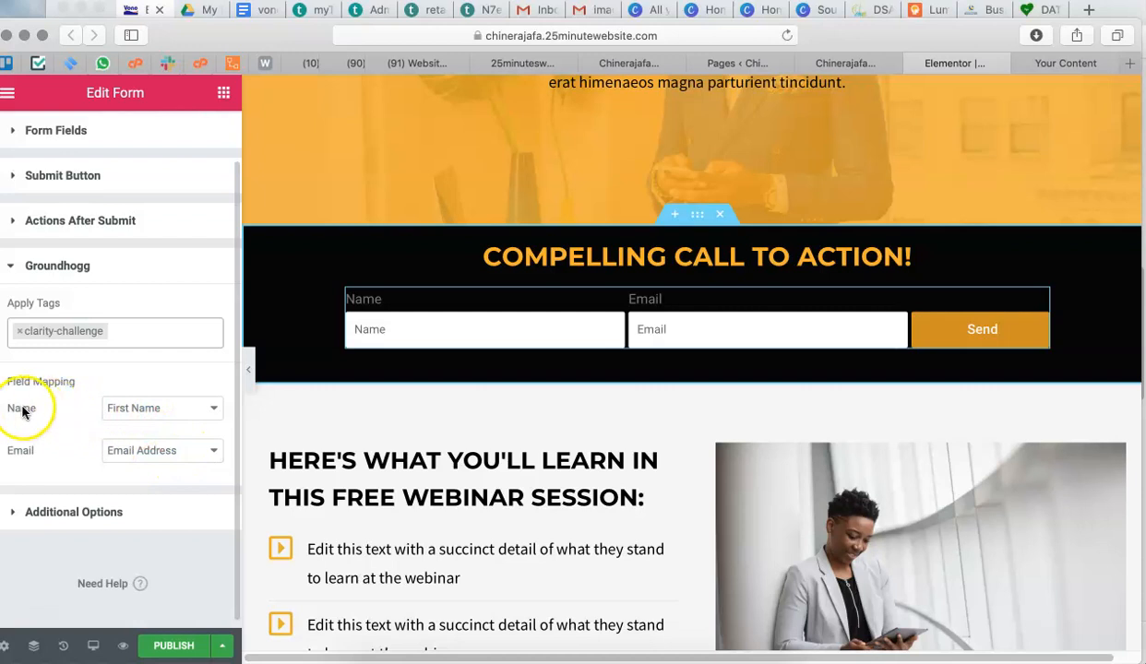
{"action": "scroll", "coordinate": [161, 512], "scroll_direction": "down", "scroll_amount": 1}
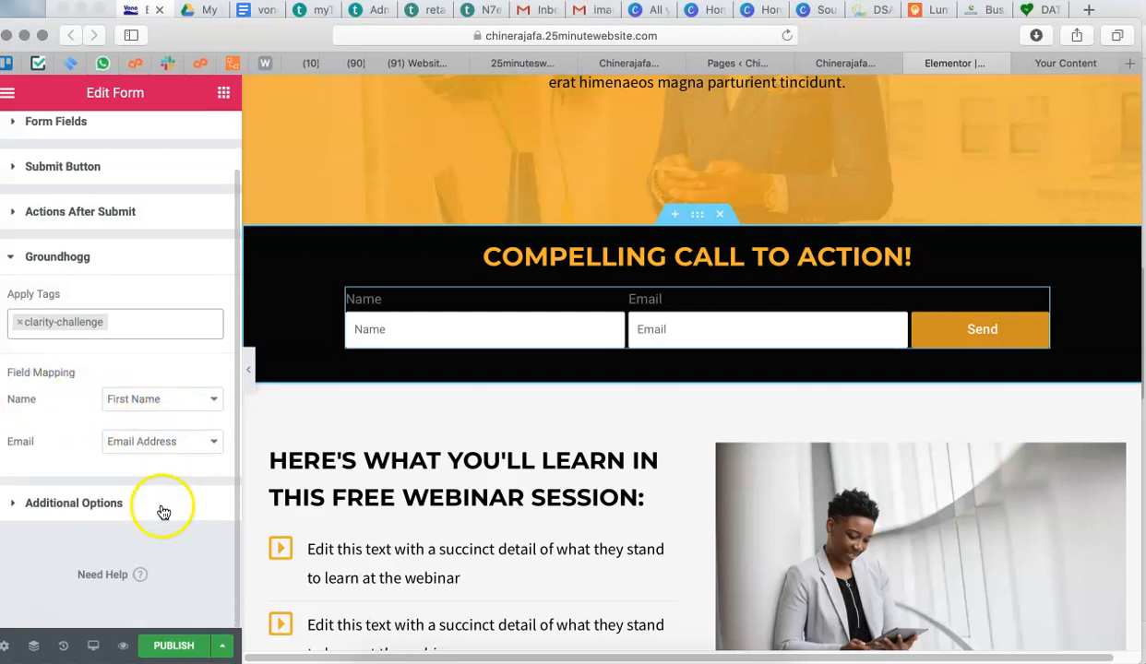
{"action": "left_click", "coordinate": [180, 646]}
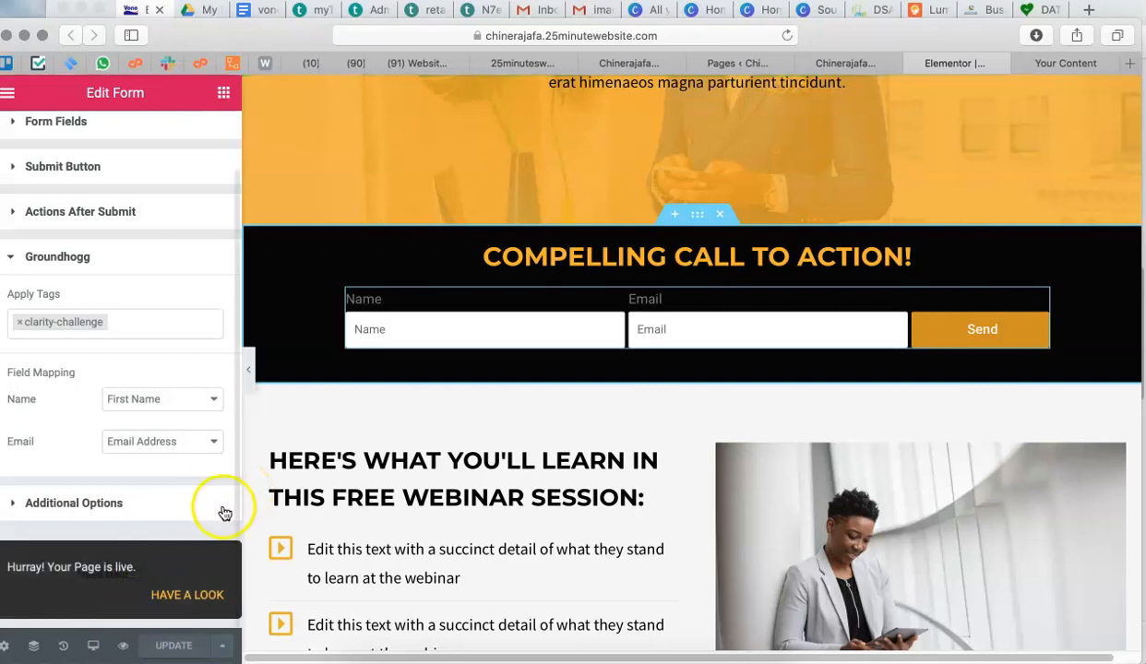
{"action": "left_click", "coordinate": [37, 626]}
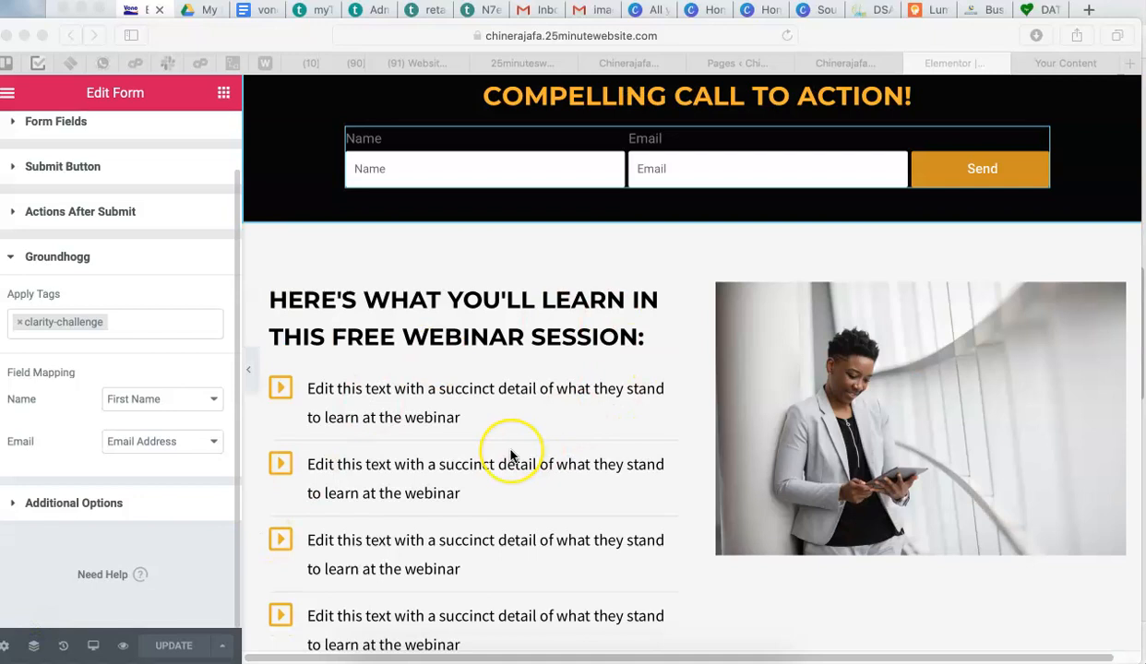
{"action": "scroll", "coordinate": [510, 455], "scroll_direction": "up", "scroll_amount": 5}
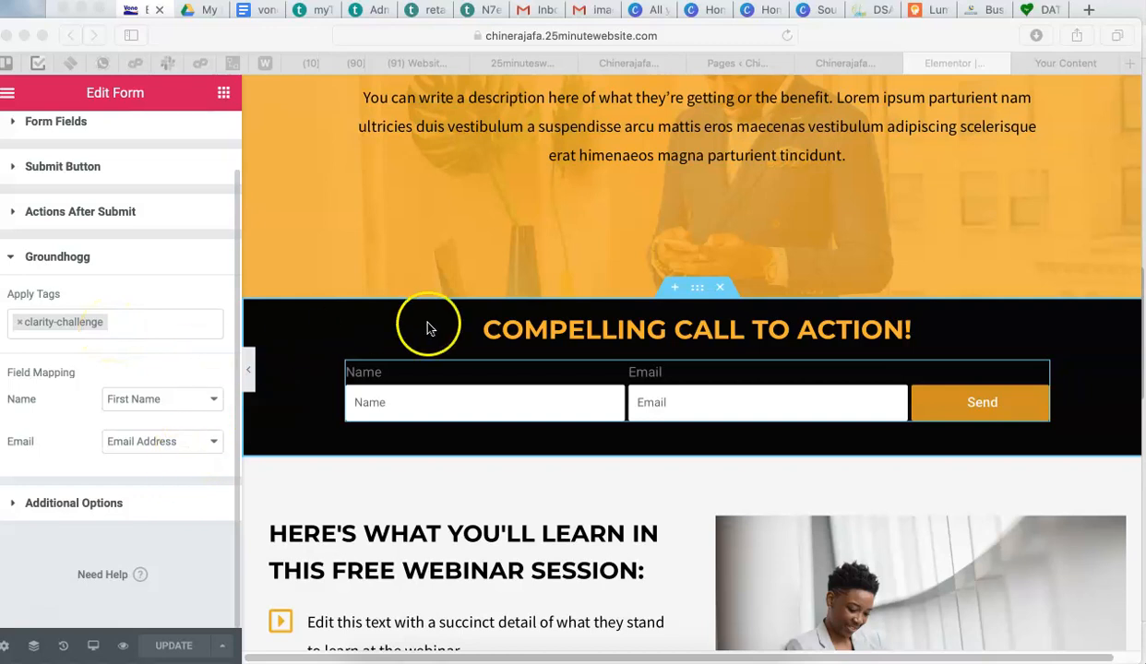
Return to the site's admin area and open the Funnels section of the Sales Funnel Tool.
{"action": "left_click", "coordinate": [851, 63]}
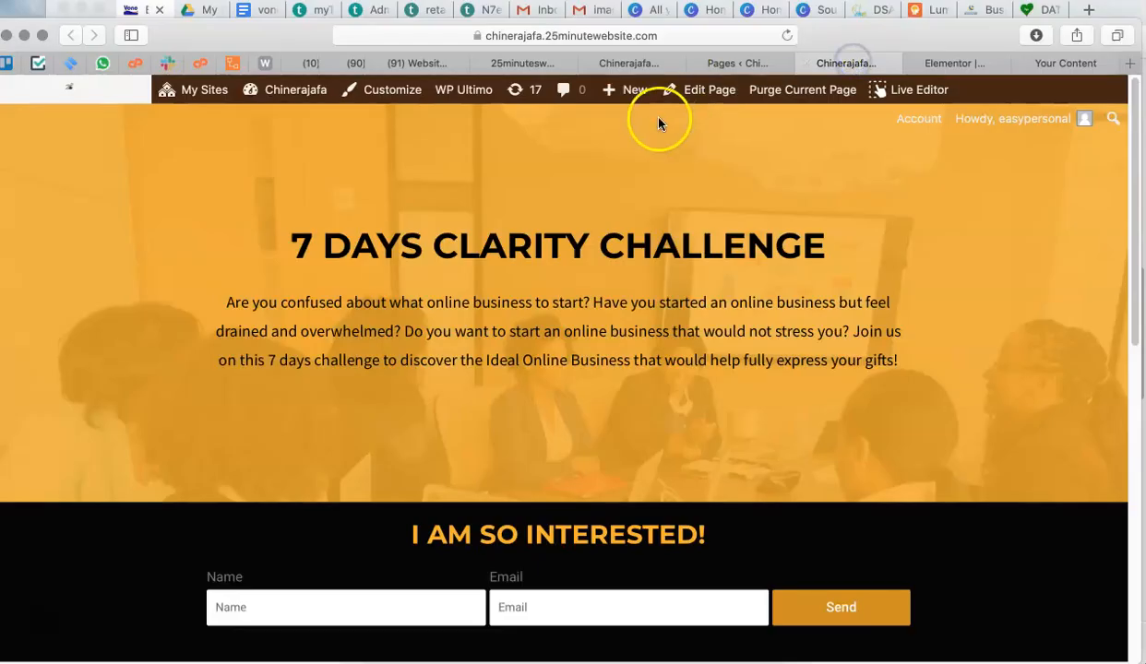
{"action": "left_click", "coordinate": [739, 61]}
{"action": "scroll", "coordinate": [543, 345], "scroll_direction": "up", "scroll_amount": 3}
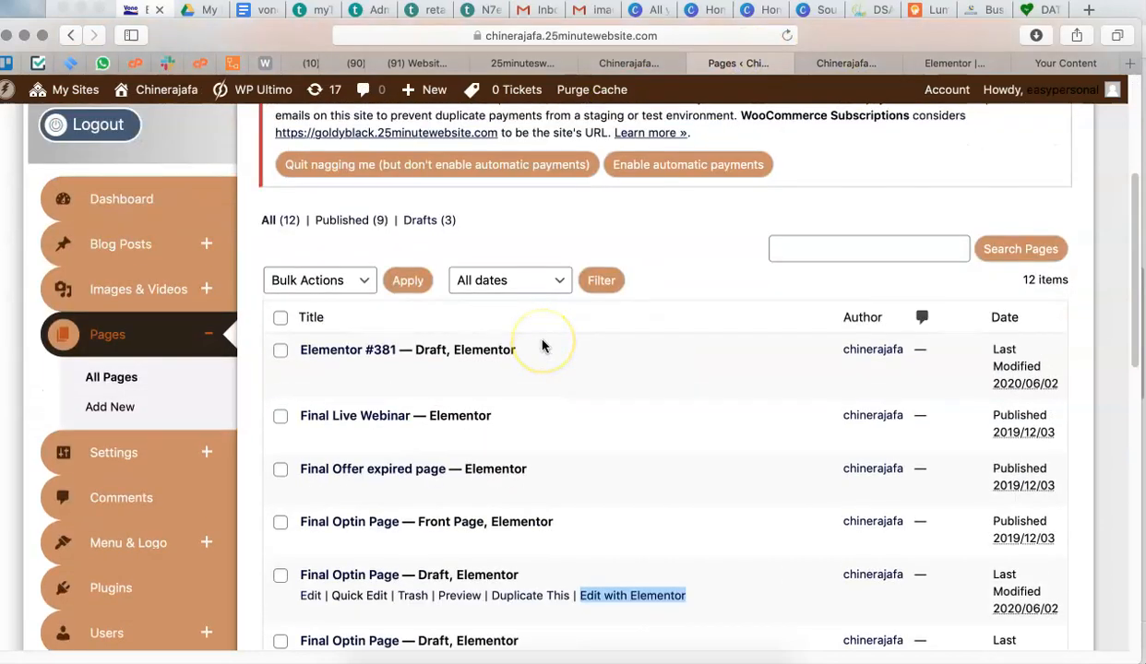
{"action": "scroll", "coordinate": [543, 345], "scroll_direction": "down", "scroll_amount": 3}
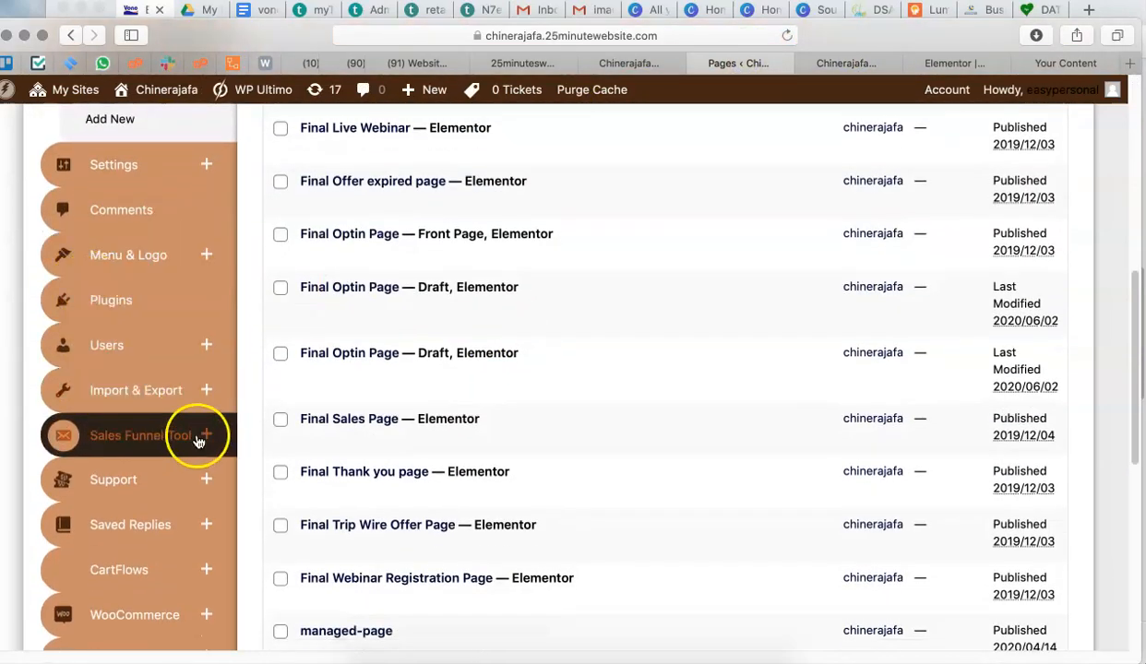
{"action": "left_click", "coordinate": [201, 438]}
{"action": "scroll", "coordinate": [205, 438], "scroll_direction": "down", "scroll_amount": 2}
{"action": "scroll", "coordinate": [205, 439], "scroll_direction": "down", "scroll_amount": 1}
{"action": "left_click", "coordinate": [115, 427]}
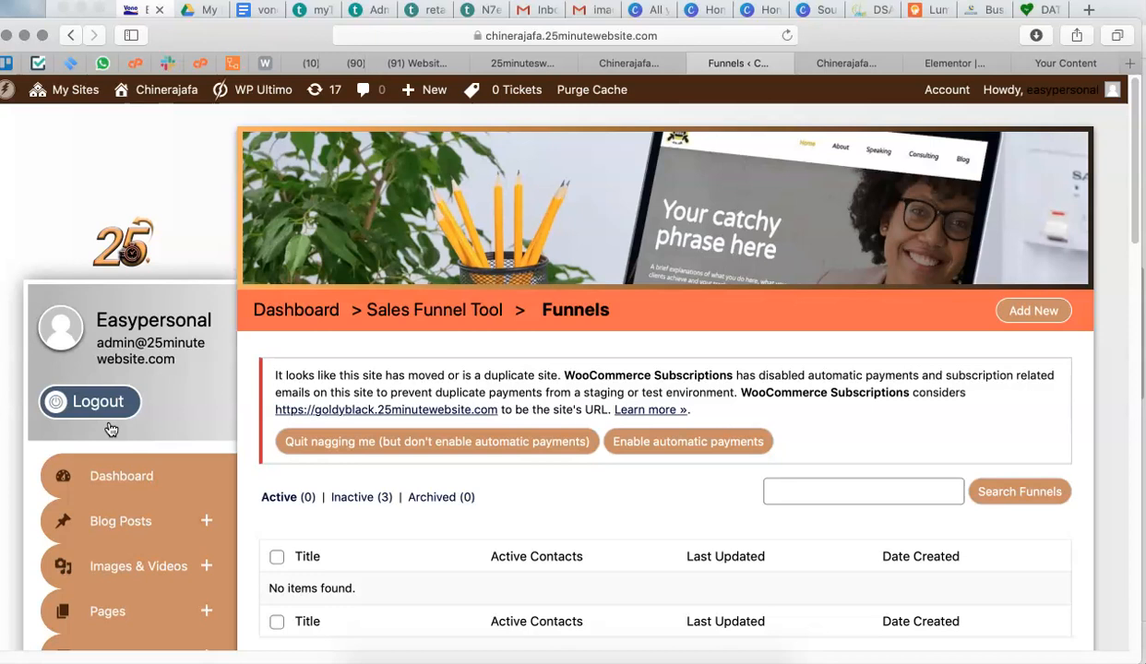
Look over the Funnels list and start adding a new funnel.
{"action": "scroll", "coordinate": [558, 550], "scroll_direction": "down", "scroll_amount": 3}
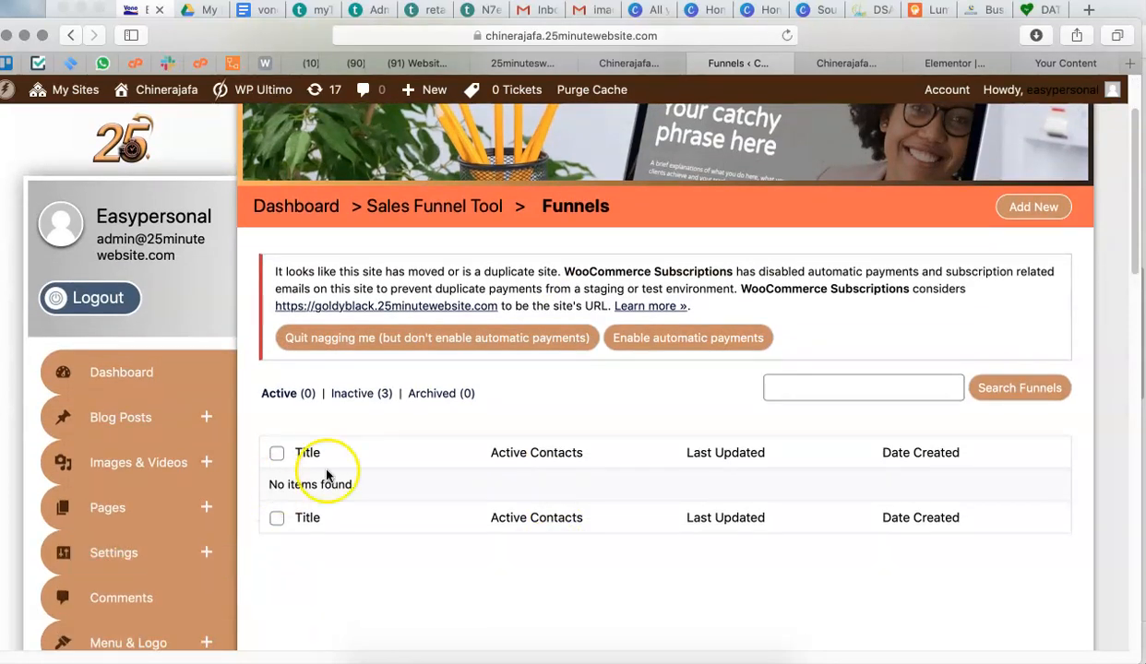
{"action": "scroll", "coordinate": [139, 623], "scroll_direction": "down", "scroll_amount": 10}
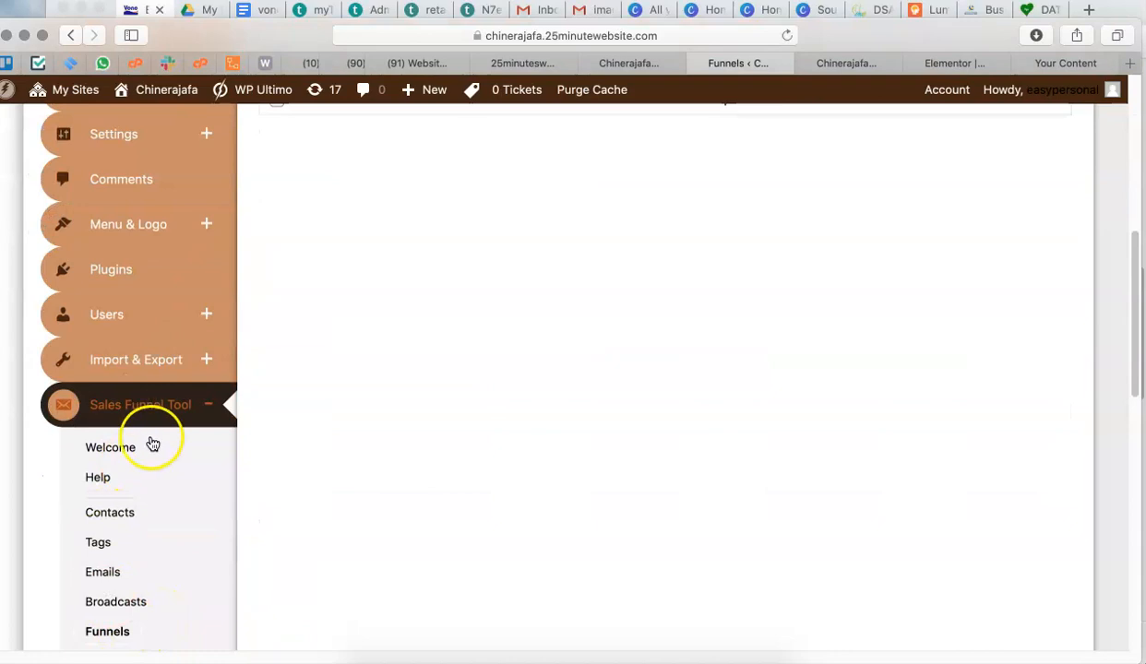
{"action": "scroll", "coordinate": [152, 445], "scroll_direction": "down", "scroll_amount": 3}
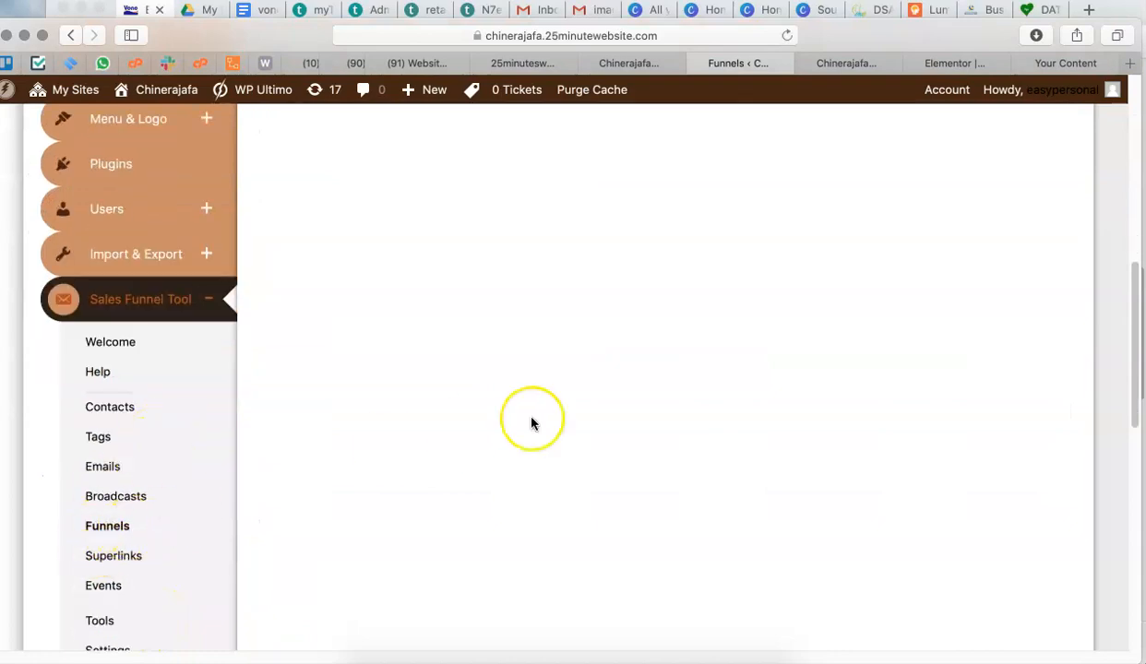
{"action": "scroll", "coordinate": [532, 424], "scroll_direction": "up", "scroll_amount": 15}
{"action": "scroll", "coordinate": [532, 424], "scroll_direction": "down", "scroll_amount": 4}
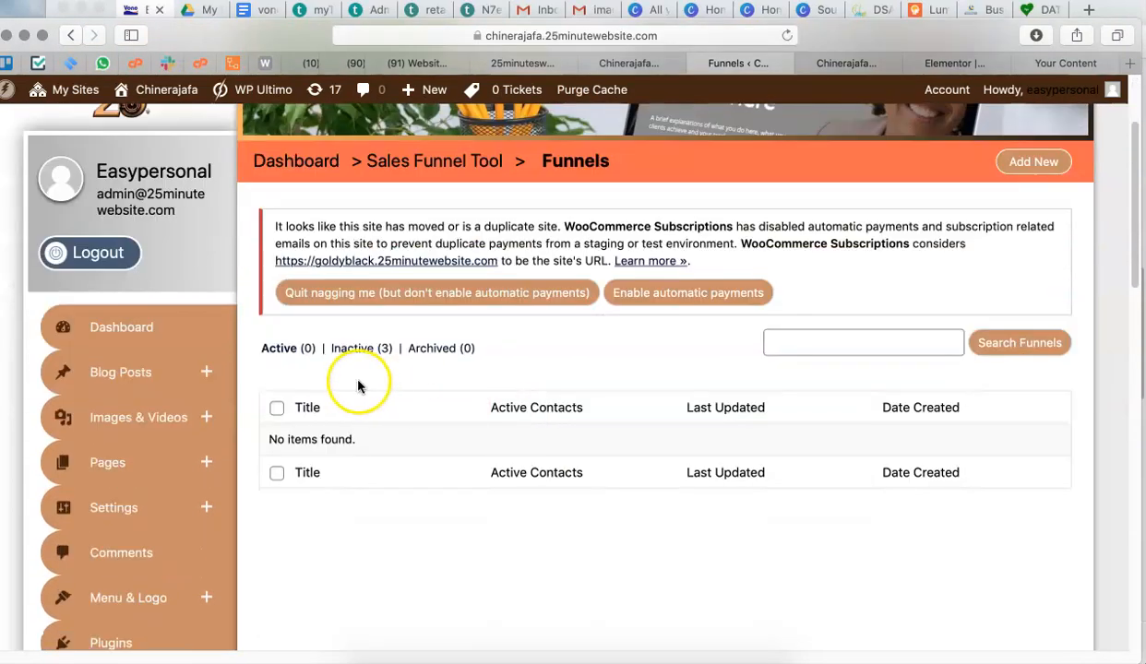
{"action": "scroll", "coordinate": [826, 345], "scroll_direction": "up", "scroll_amount": 3}
{"action": "left_click", "coordinate": [1027, 273]}
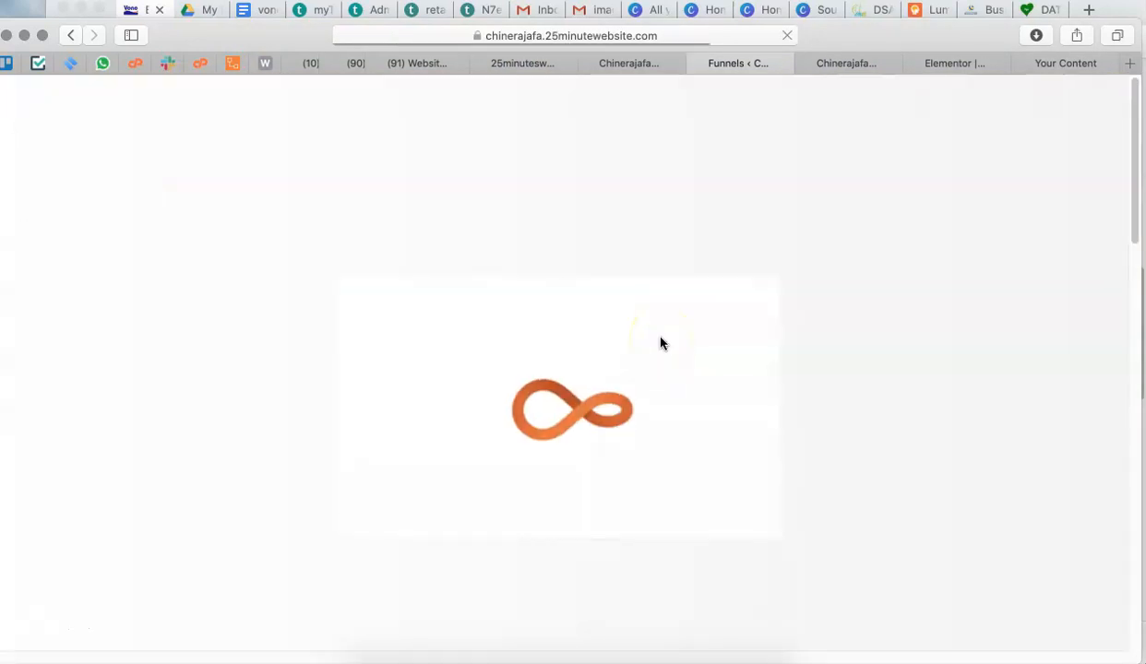
{"action": "left_click", "coordinate": [520, 358]}
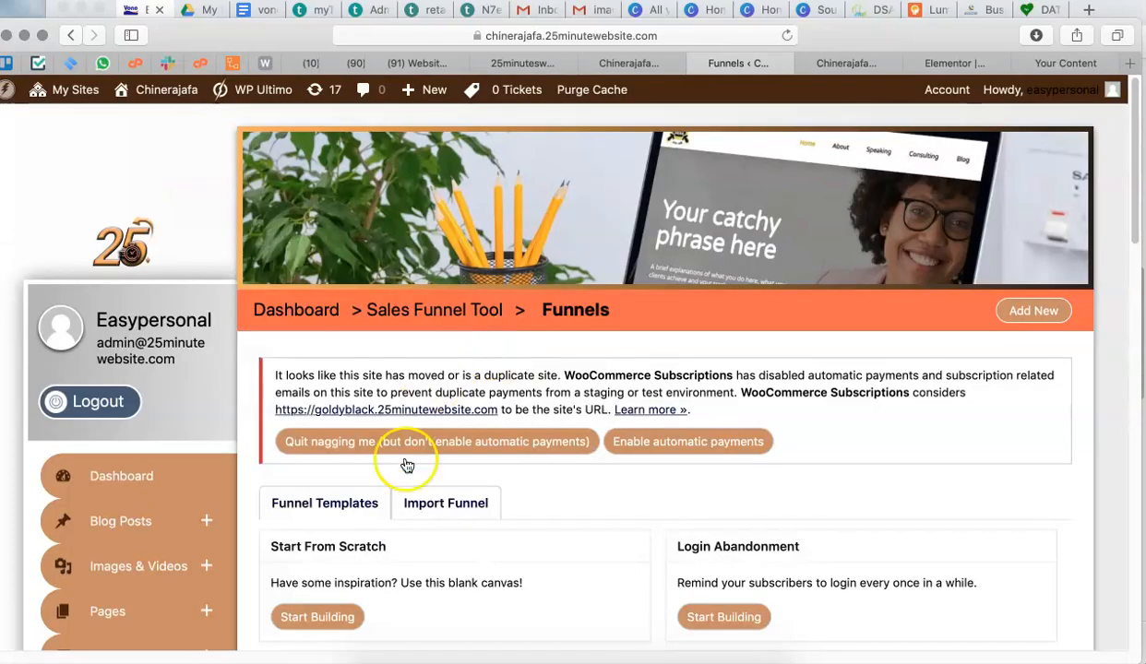
Review the funnel templates and start building a new funnel from the Start From Scratch template.
{"action": "scroll", "coordinate": [690, 494], "scroll_direction": "down", "scroll_amount": 3}
{"action": "scroll", "coordinate": [694, 496], "scroll_direction": "down", "scroll_amount": 1}
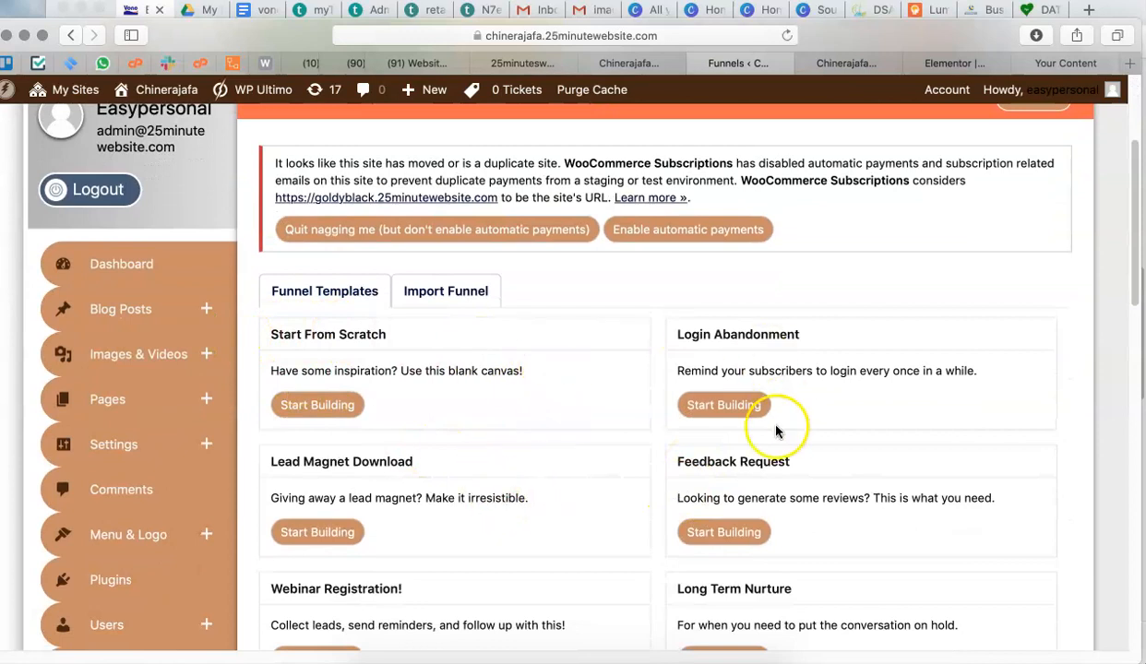
{"action": "scroll", "coordinate": [592, 574], "scroll_direction": "down", "scroll_amount": 3}
{"action": "scroll", "coordinate": [591, 569], "scroll_direction": "up", "scroll_amount": 4}
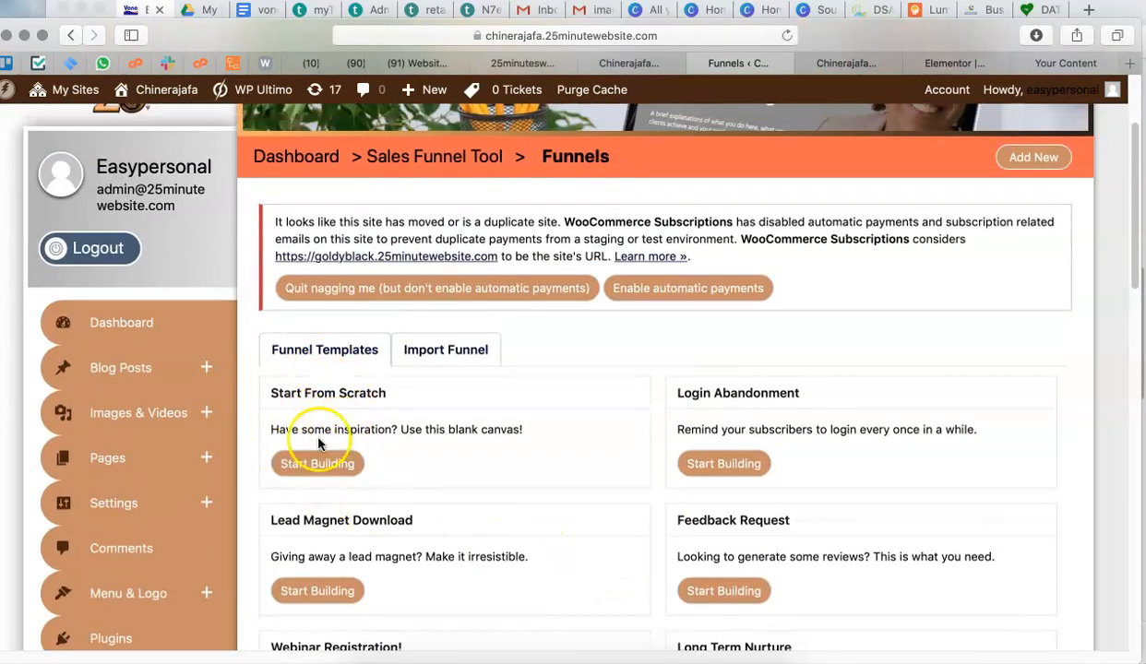
{"action": "left_click", "coordinate": [328, 467]}
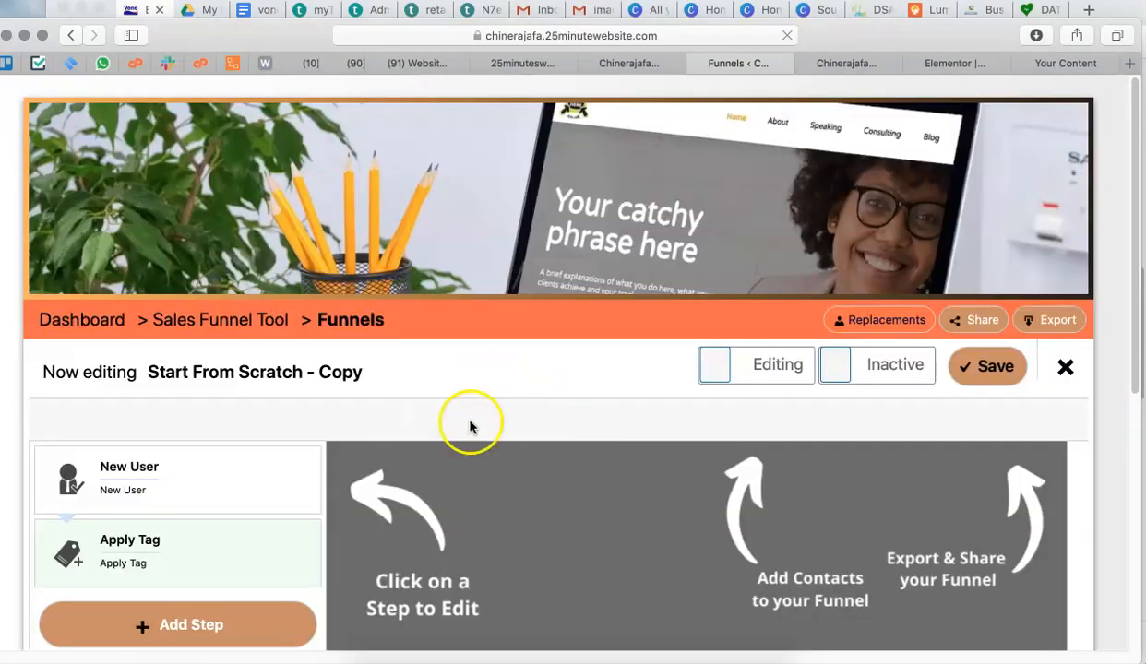
Delete the template's default New User and Apply Tag steps from the funnel.
{"action": "scroll", "coordinate": [470, 426], "scroll_direction": "down", "scroll_amount": 3}
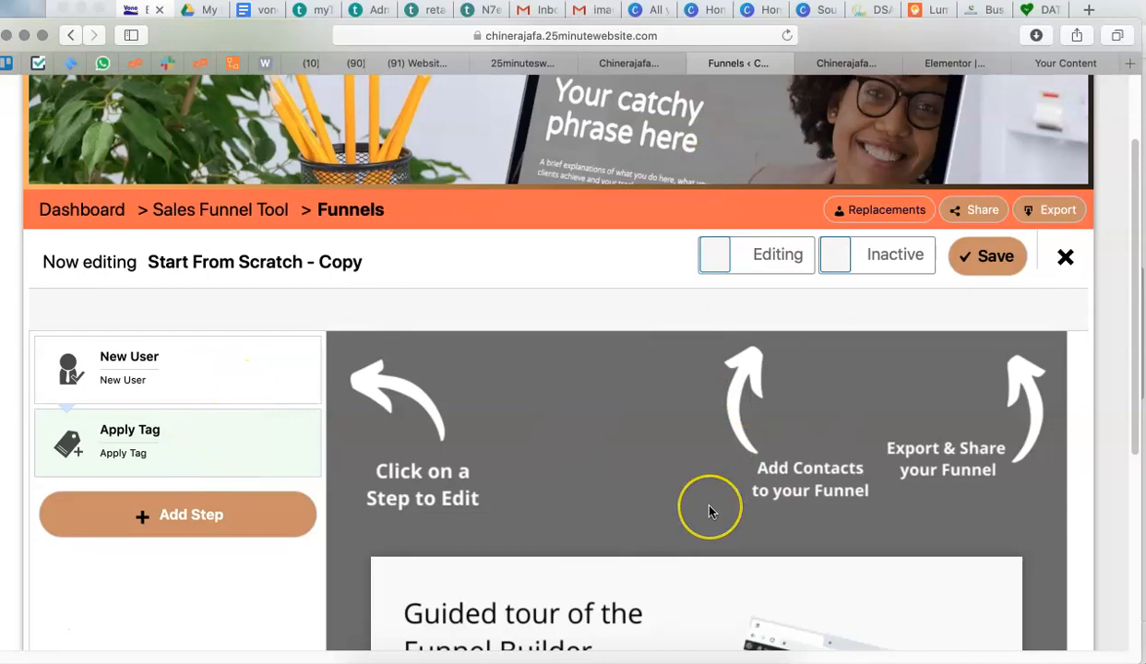
{"action": "scroll", "coordinate": [710, 512], "scroll_direction": "down", "scroll_amount": 5}
{"action": "scroll", "coordinate": [709, 512], "scroll_direction": "up", "scroll_amount": 5}
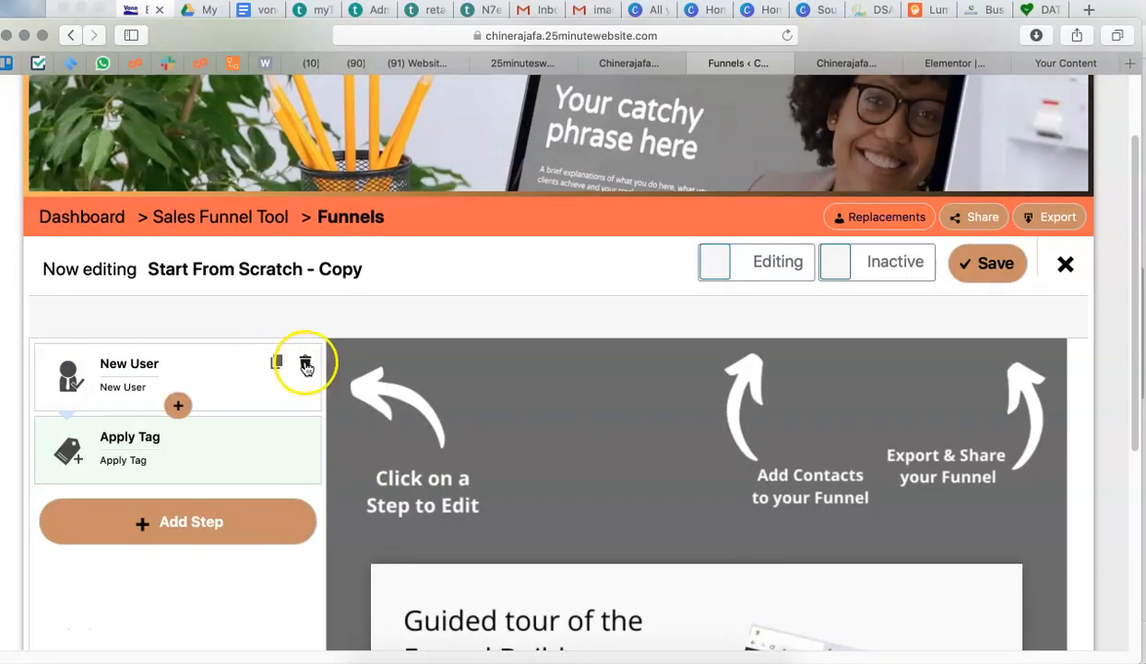
{"action": "left_click", "coordinate": [305, 365]}
{"action": "left_click", "coordinate": [731, 377]}
{"action": "left_click", "coordinate": [312, 366]}
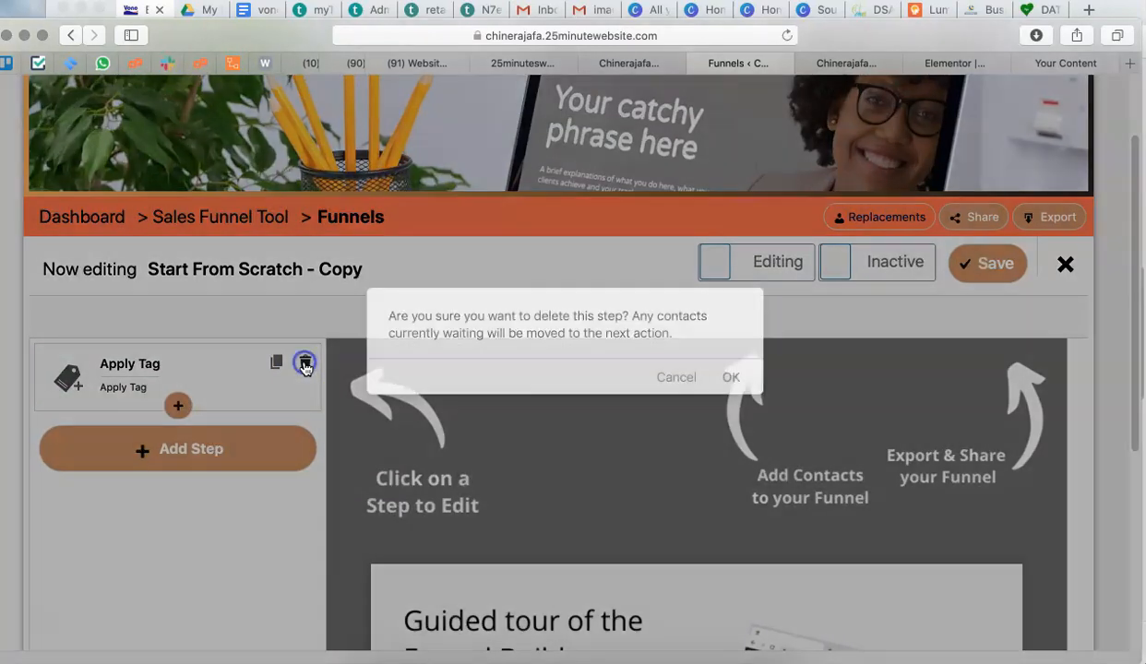
{"action": "left_click", "coordinate": [731, 377]}
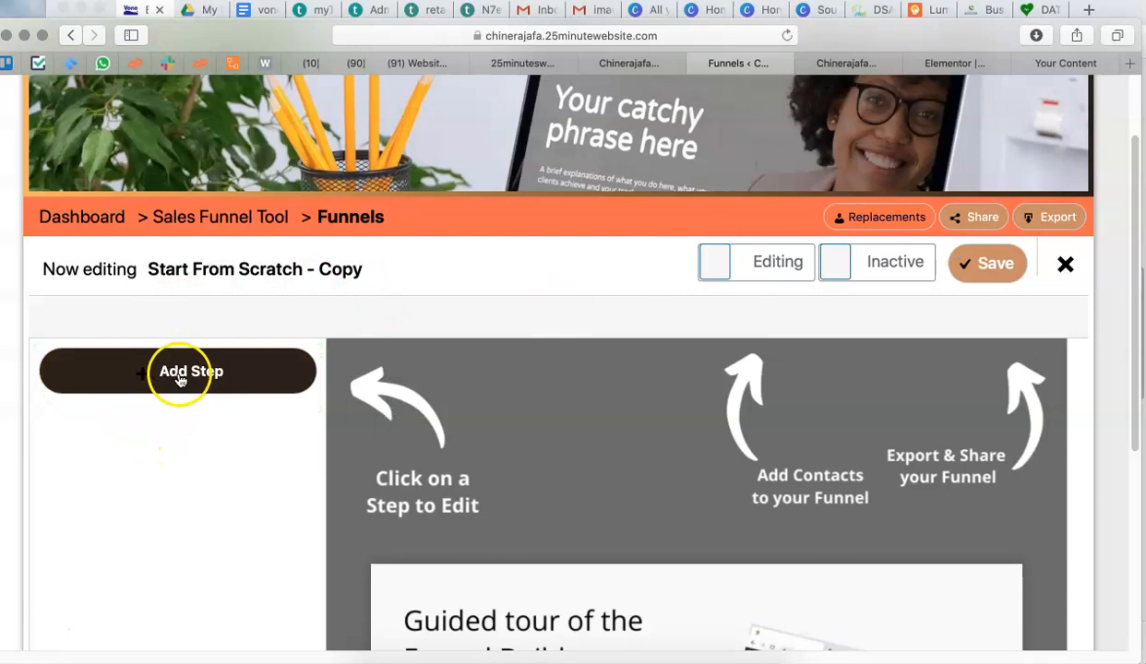
Add a Tag Applied benchmark that runs when any of the selected tags is applied, and select the clarity-challenge tag.
{"action": "left_click", "coordinate": [169, 373]}
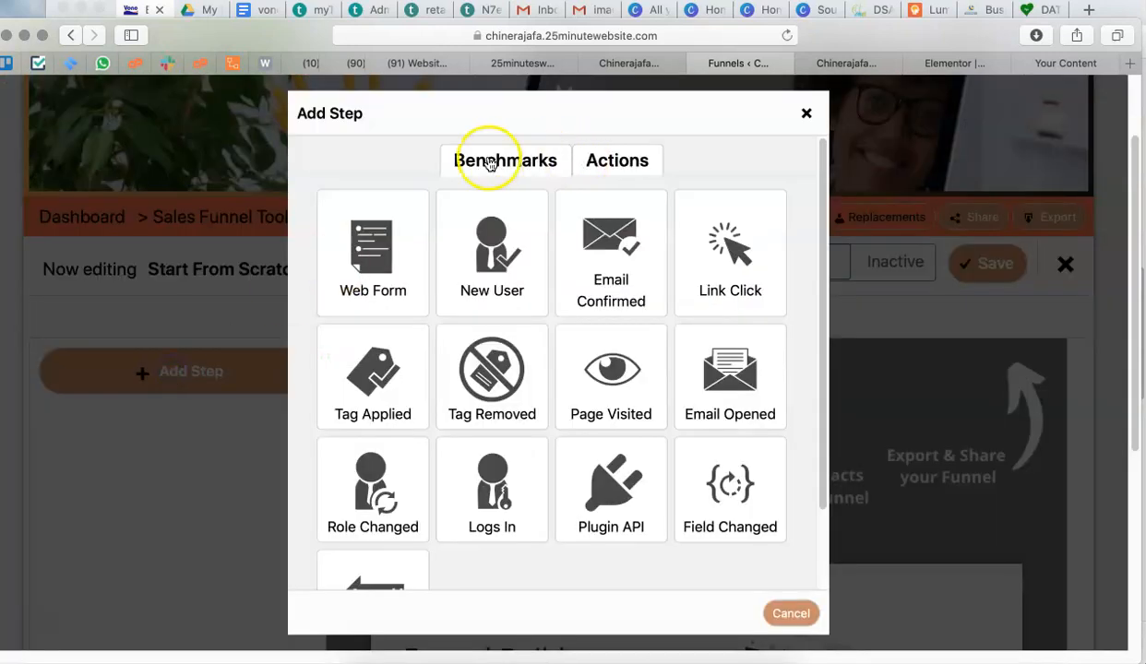
{"action": "left_click", "coordinate": [383, 386]}
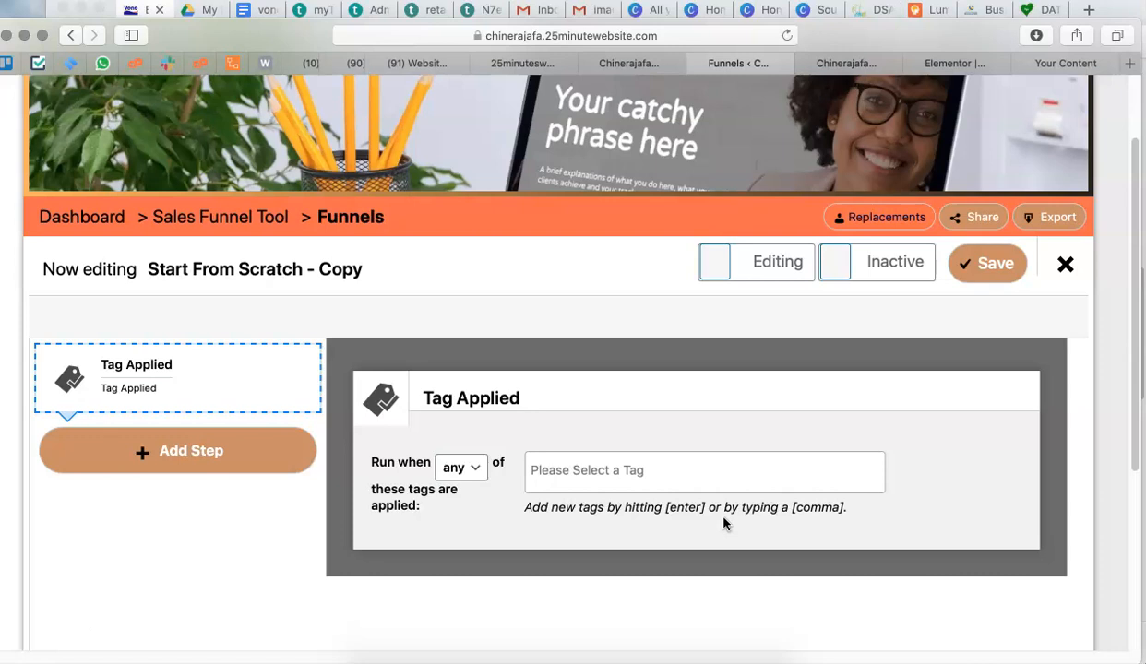
{"action": "left_click", "coordinate": [595, 464]}
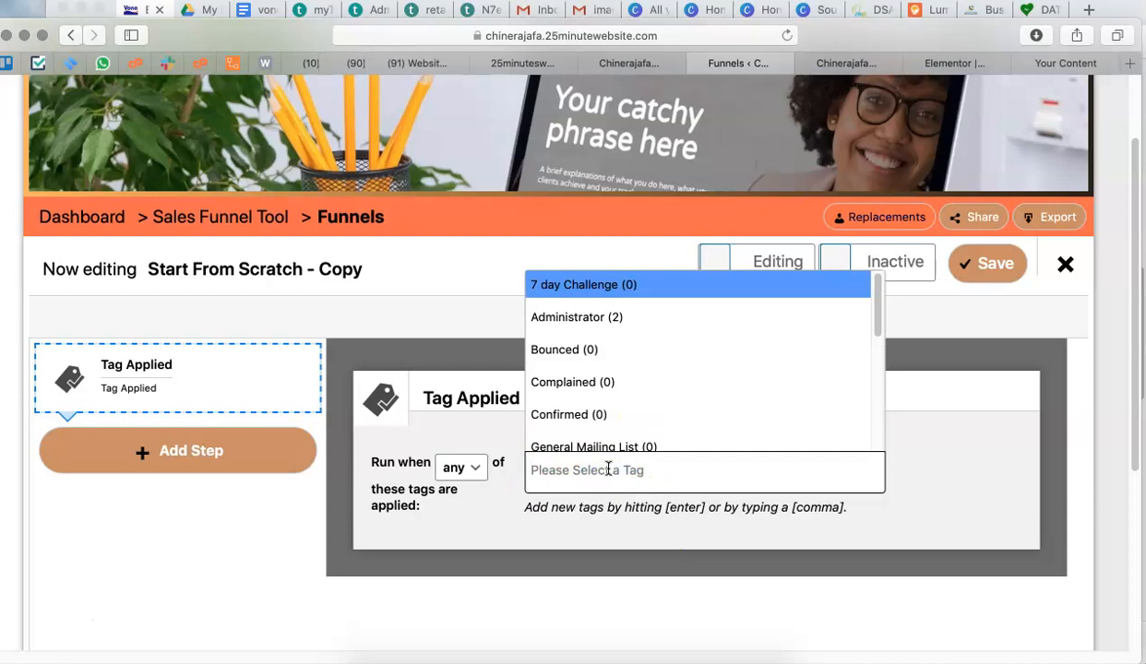
{"action": "scroll", "coordinate": [675, 382], "scroll_direction": "down", "scroll_amount": 1}
{"action": "scroll", "coordinate": [675, 381], "scroll_direction": "up", "scroll_amount": 1}
{"action": "scroll", "coordinate": [676, 386], "scroll_direction": "down", "scroll_amount": 5}
{"action": "scroll", "coordinate": [676, 386], "scroll_direction": "down", "scroll_amount": 3}
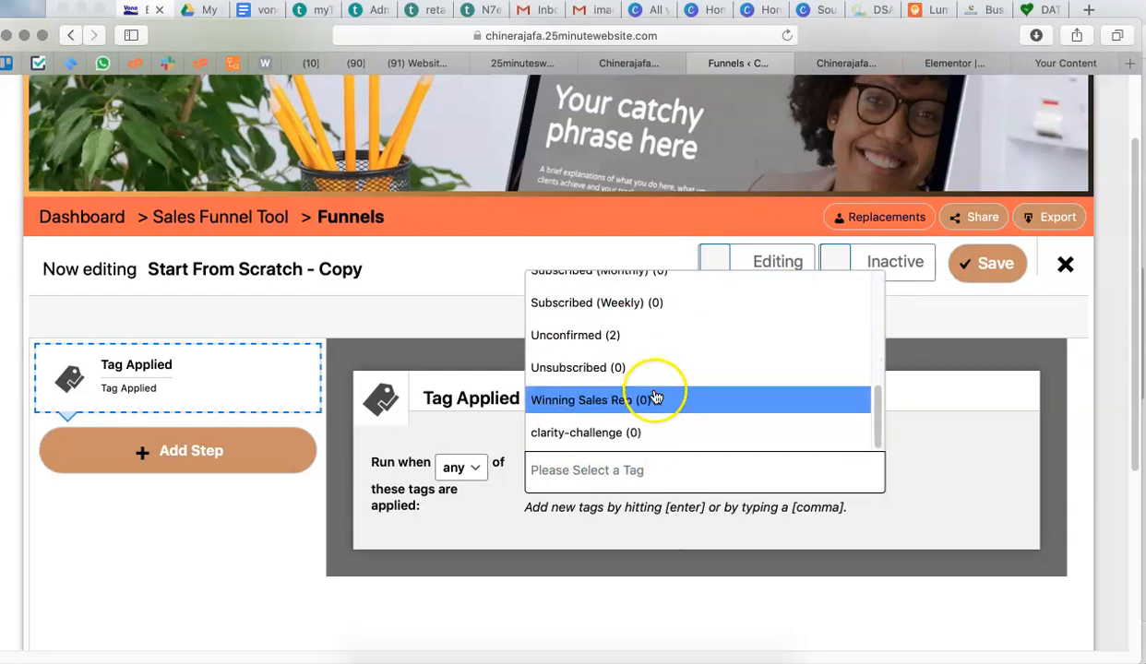
{"action": "left_click", "coordinate": [668, 433]}
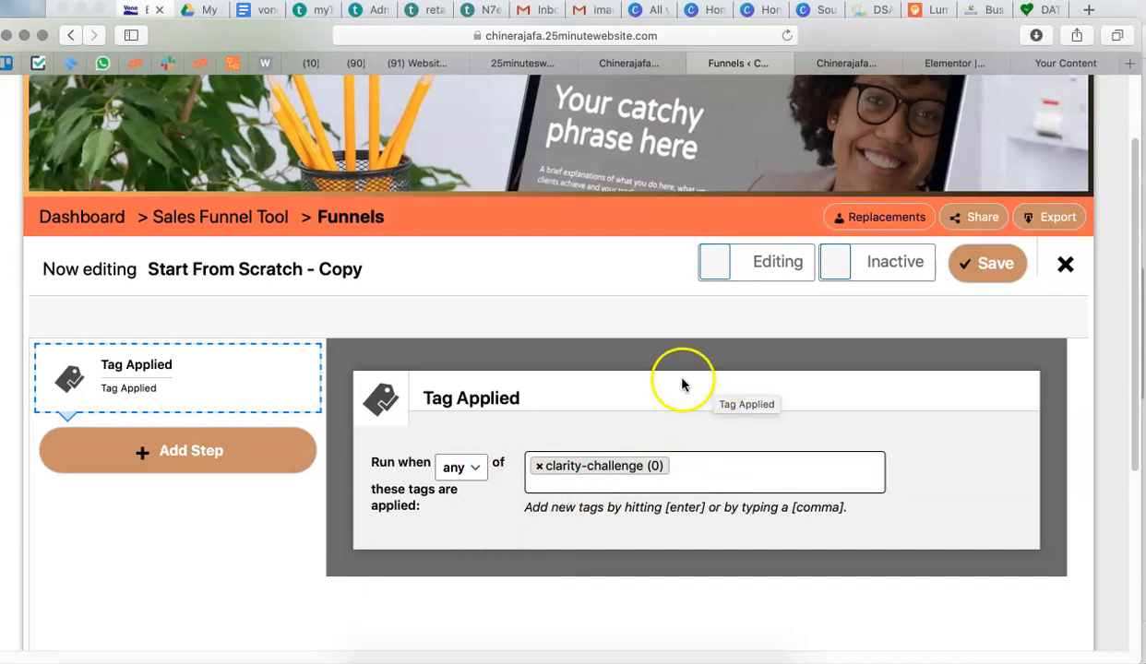
Add a Send Email action after the Tag Applied benchmark and select the email "7 day Challenge. Let's get acquainted.".
{"action": "left_click", "coordinate": [187, 455]}
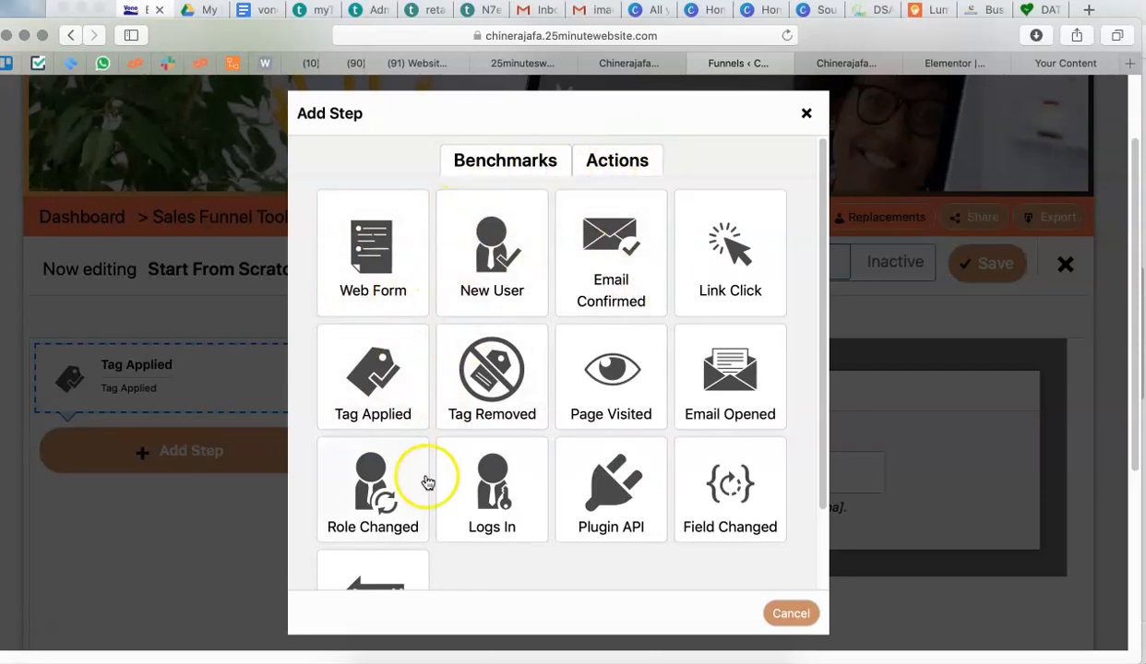
{"action": "left_click", "coordinate": [626, 163]}
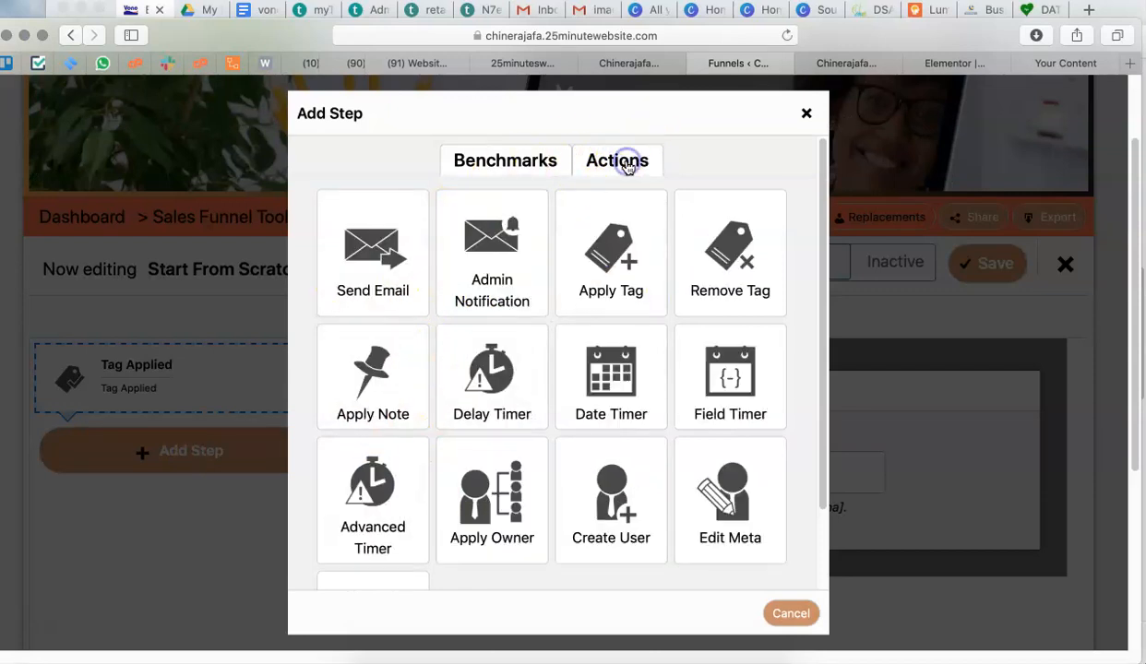
{"action": "left_click", "coordinate": [379, 255]}
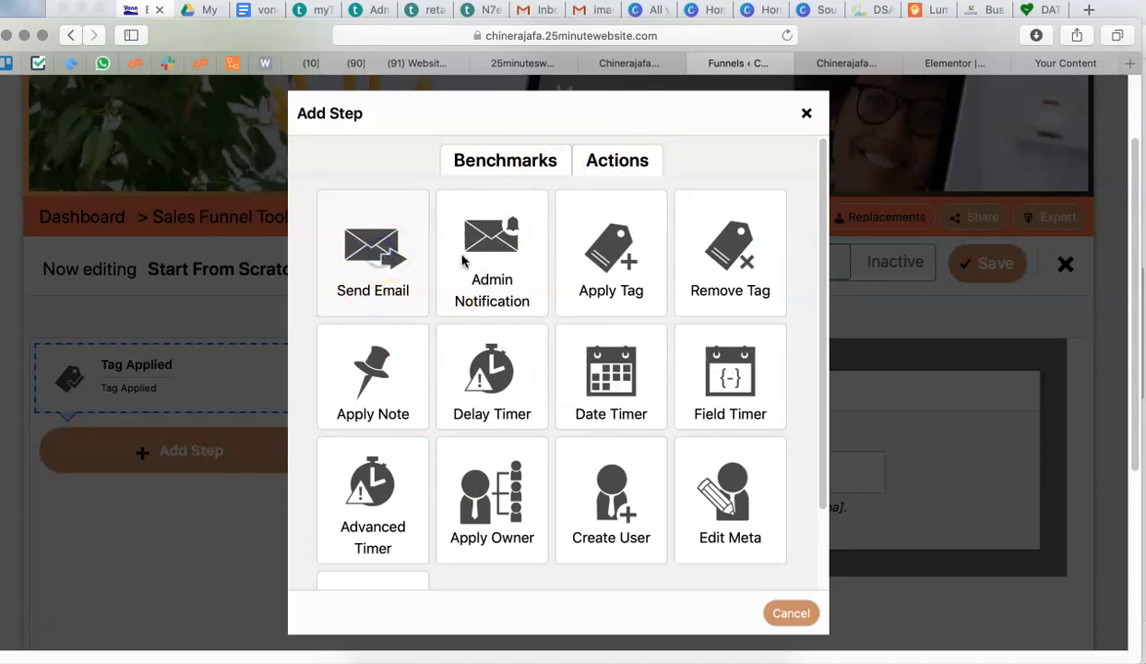
{"action": "mouse_move", "coordinate": [219, 469]}
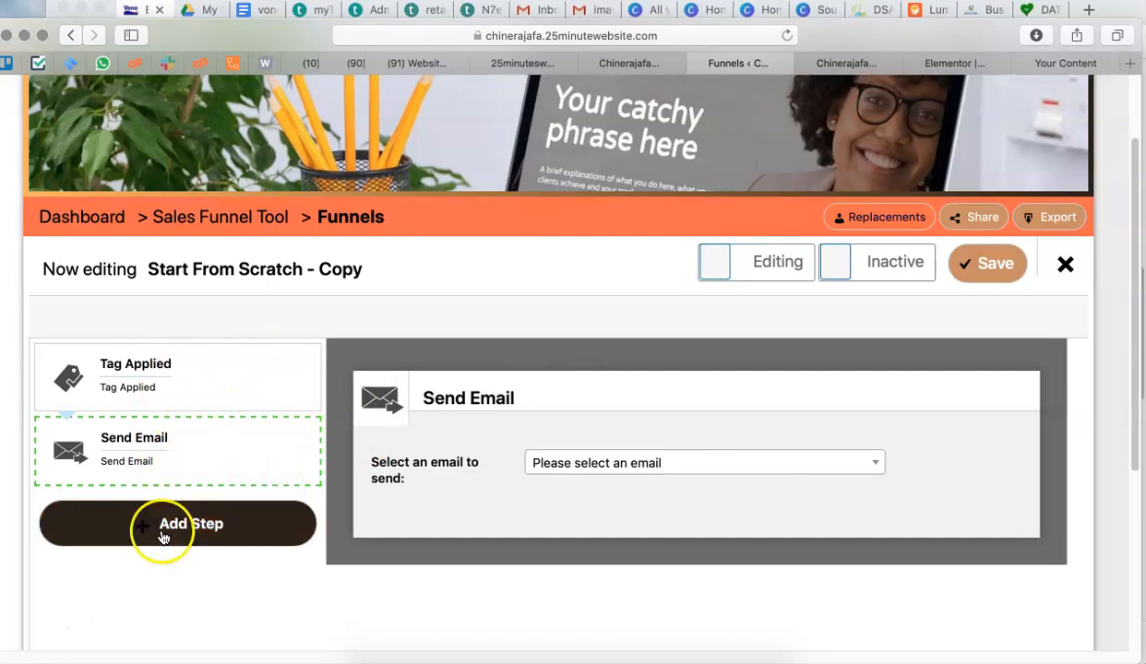
{"action": "mouse_move", "coordinate": [665, 479]}
{"action": "left_click", "coordinate": [798, 462]}
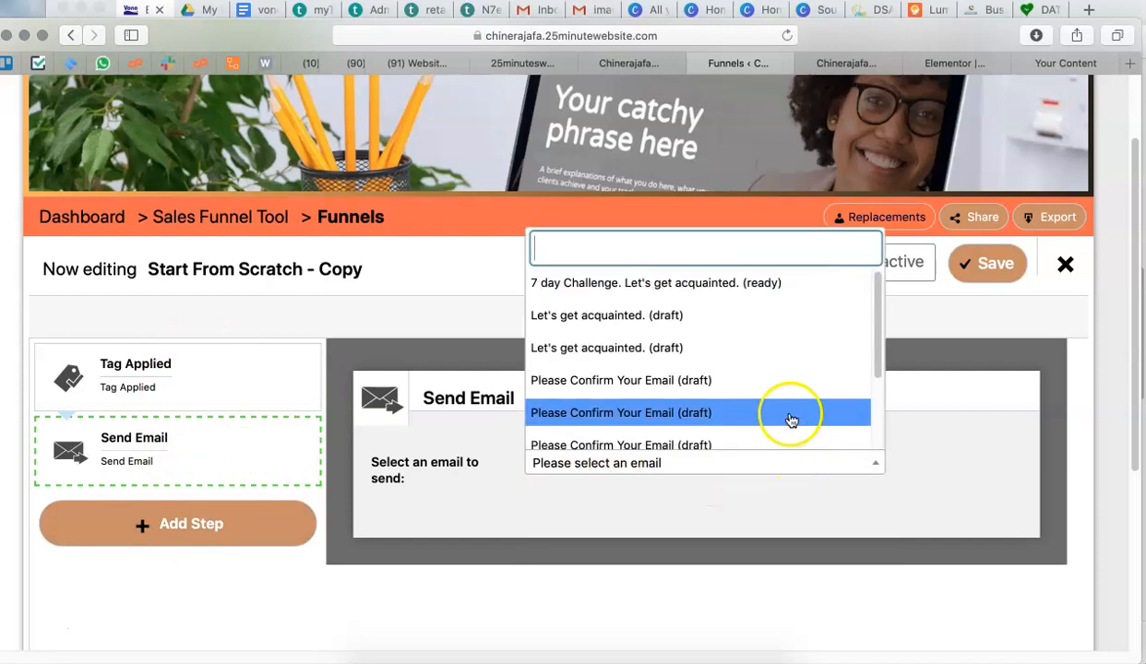
{"action": "scroll", "coordinate": [791, 409], "scroll_direction": "down", "scroll_amount": 3}
{"action": "scroll", "coordinate": [790, 411], "scroll_direction": "up", "scroll_amount": 3}
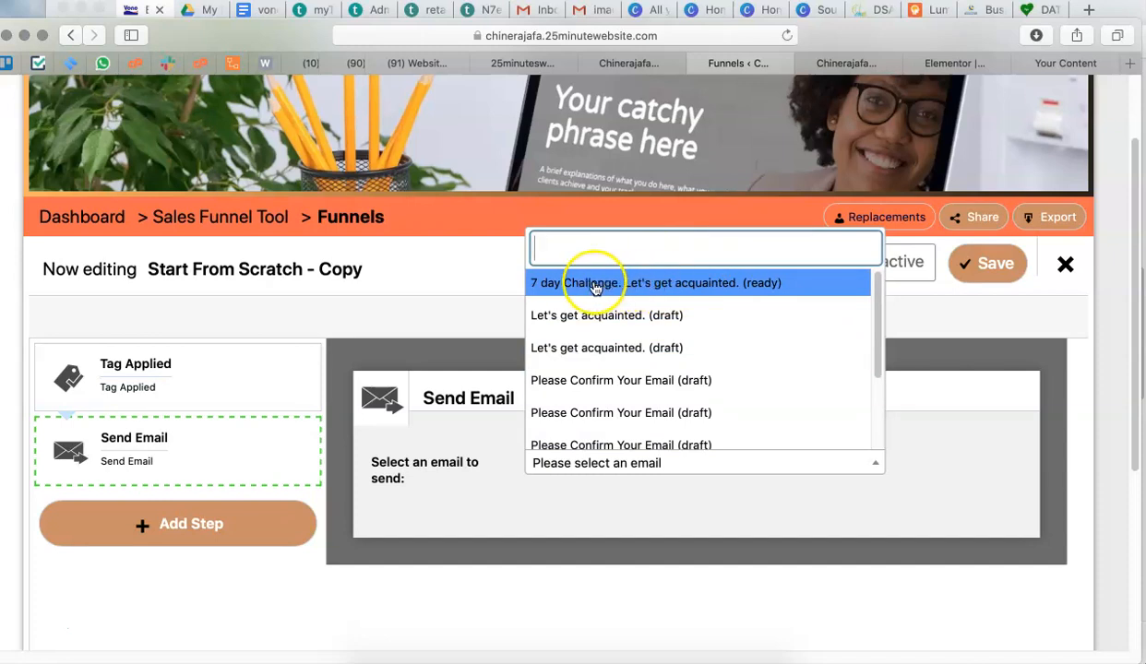
{"action": "left_click", "coordinate": [683, 283]}
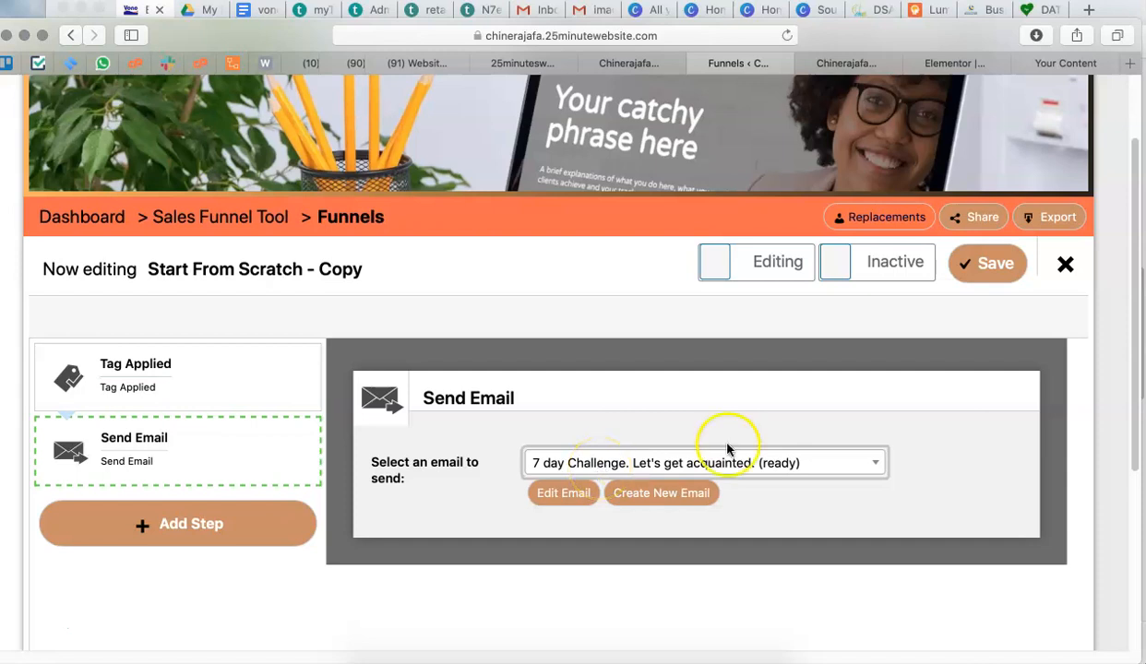
Add a Delay Timer action after the email with a wait of at least 24 hours.
{"action": "left_click", "coordinate": [220, 527]}
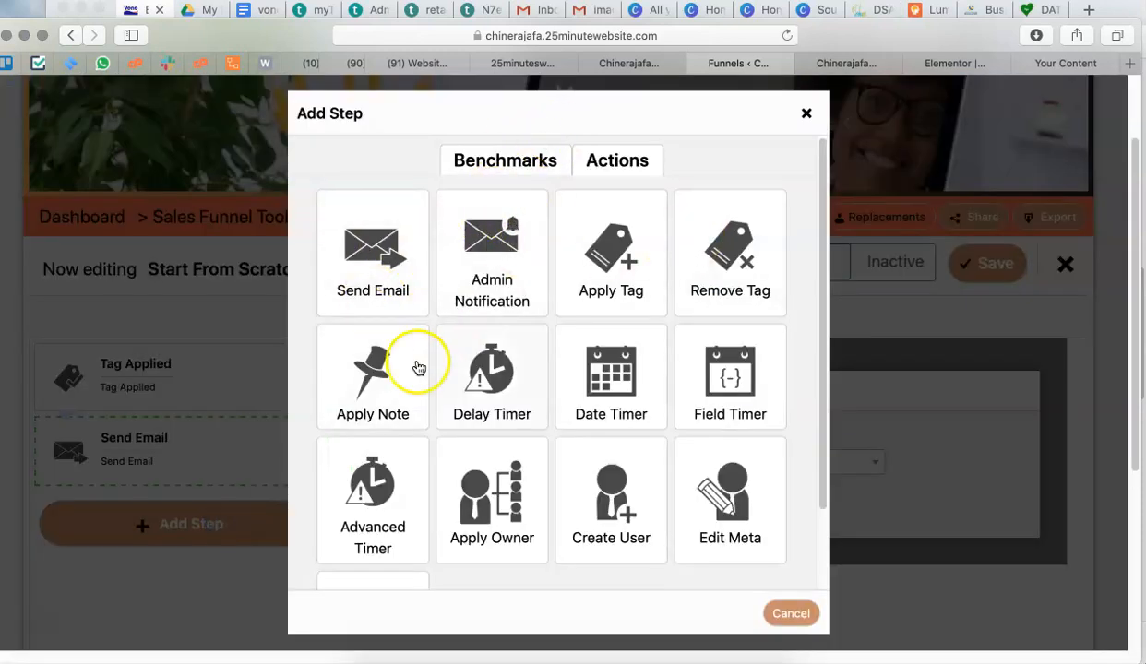
{"action": "left_click", "coordinate": [503, 388]}
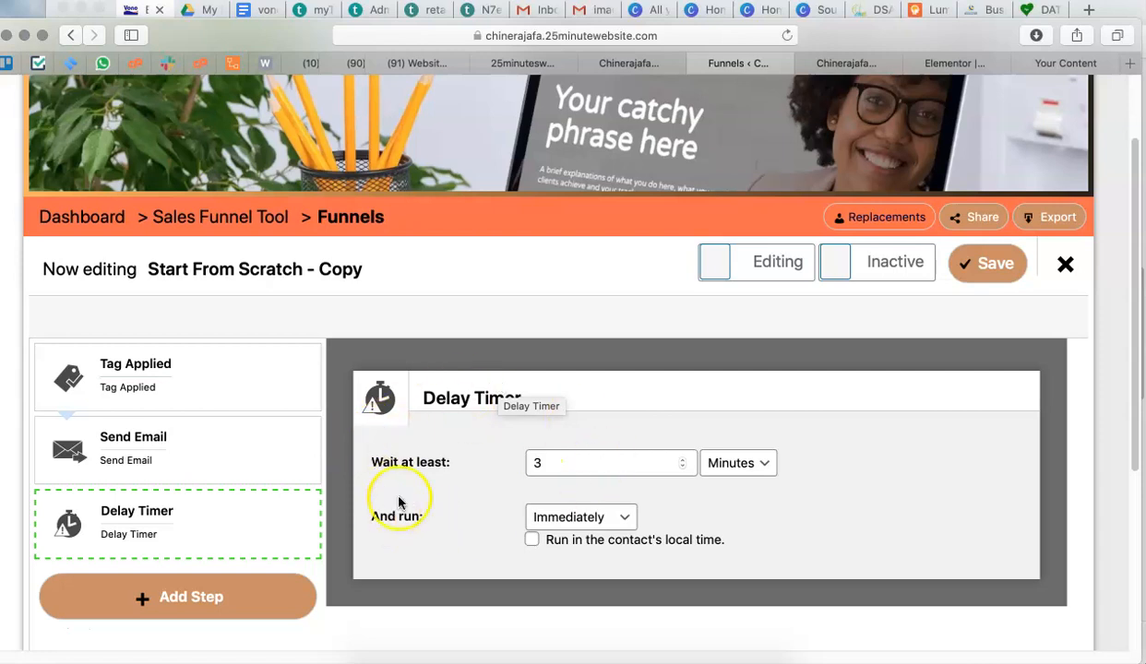
{"action": "left_click", "coordinate": [753, 465]}
{"action": "left_click", "coordinate": [736, 480]}
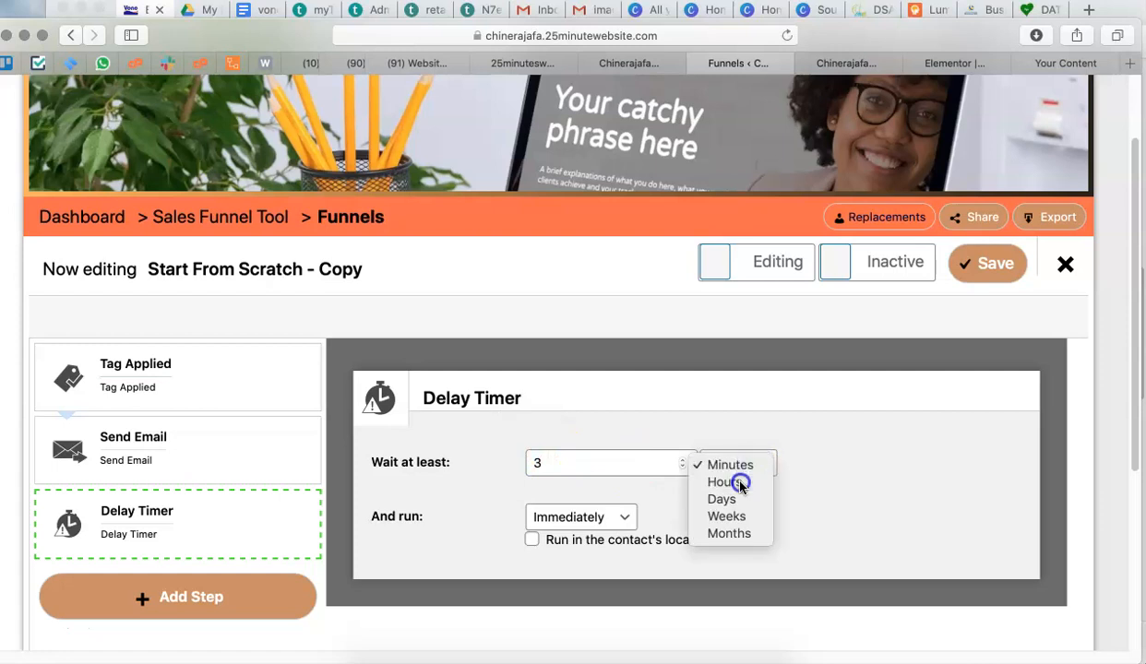
{"action": "left_click_drag", "start_coordinate": [627, 465], "coordinate": [434, 459]}
{"action": "type", "text": "2"}
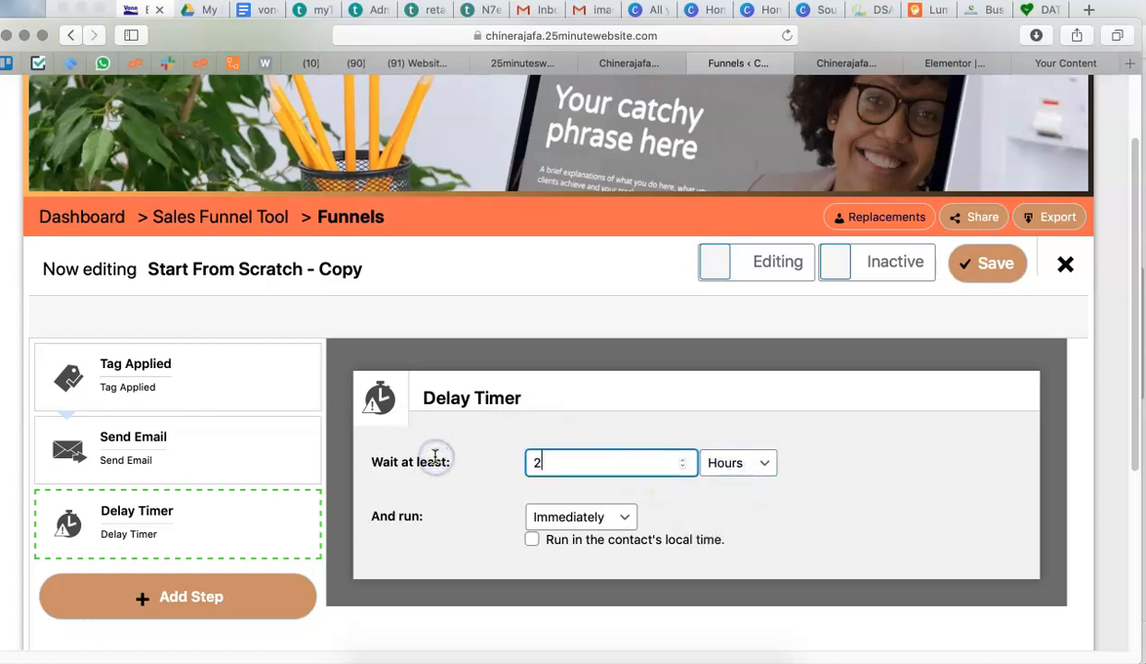
{"action": "type", "text": "4"}
Change the Delay Timer's minimum wait to 1 day.
{"action": "left_click", "coordinate": [736, 464]}
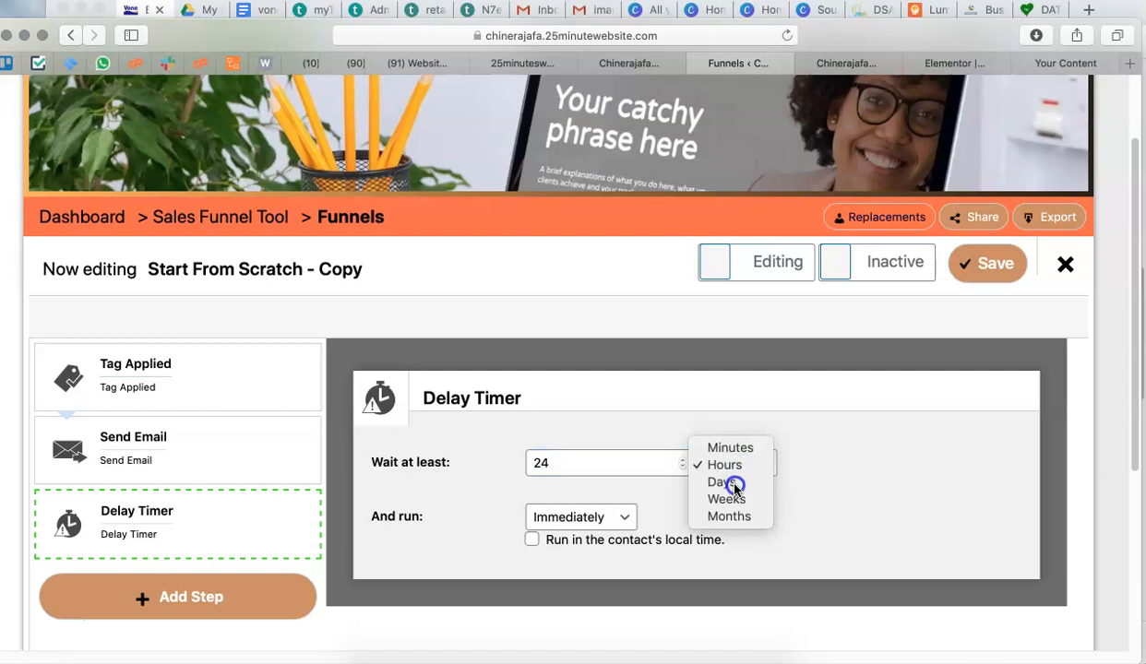
{"action": "left_click", "coordinate": [737, 484]}
{"action": "left_click_drag", "start_coordinate": [551, 461], "coordinate": [473, 450]}
{"action": "type", "text": "1"}
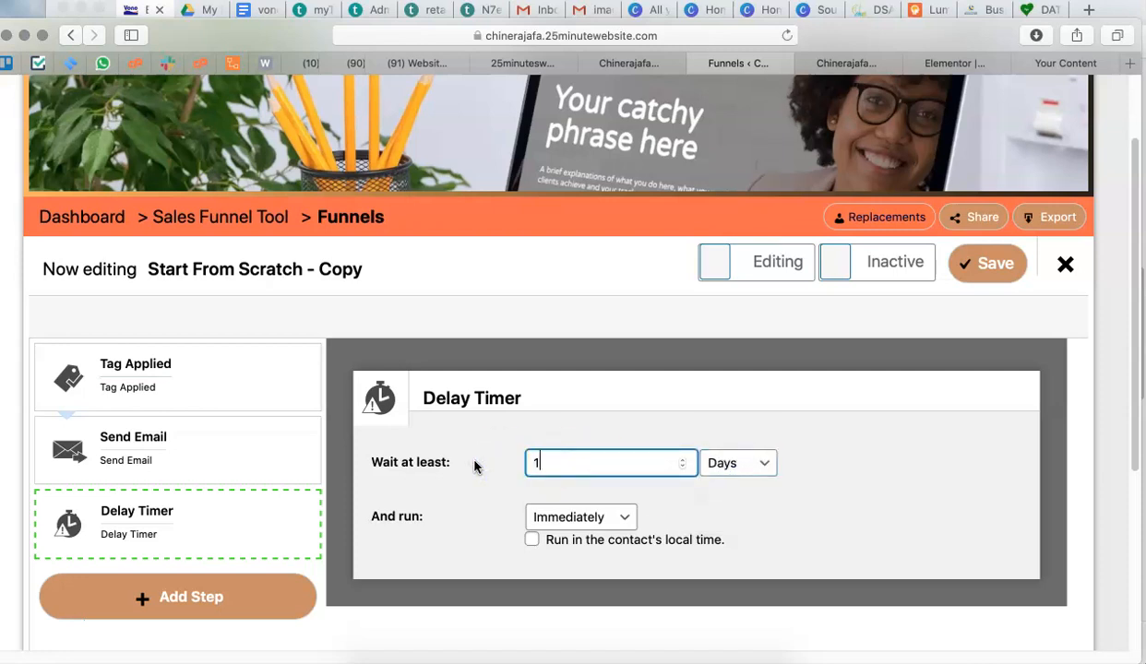
{"action": "left_click", "coordinate": [891, 452]}
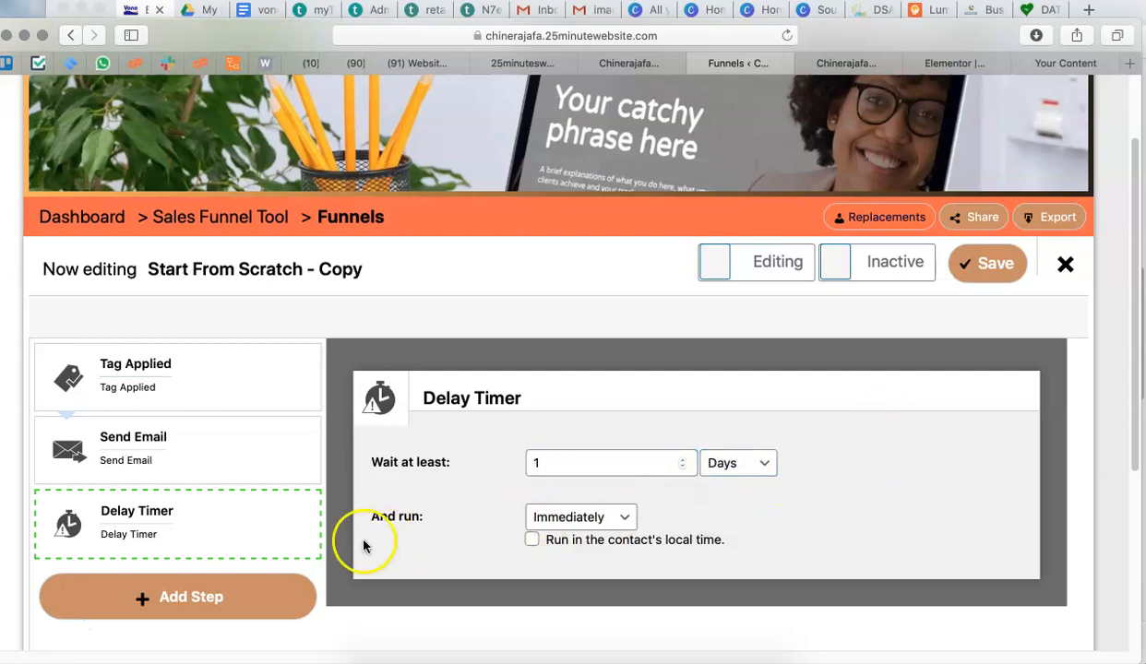
Add a second Send Email action after the Delay Timer and look through its available emails without selecting one.
{"action": "scroll", "coordinate": [363, 545], "scroll_direction": "down", "scroll_amount": 3}
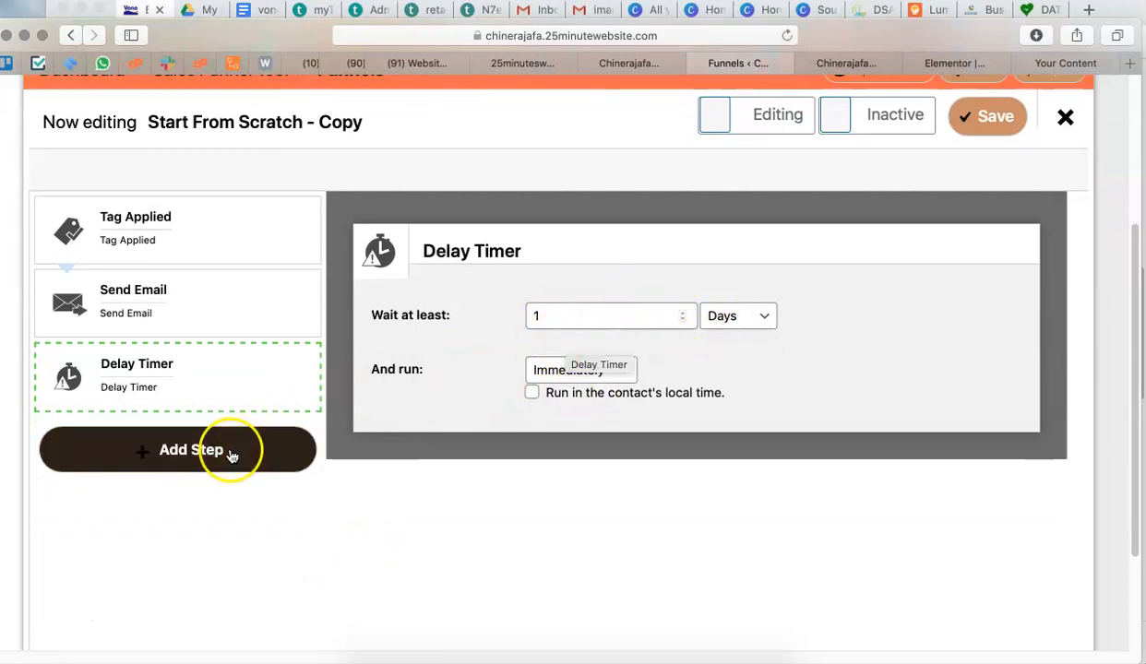
{"action": "left_click", "coordinate": [187, 455]}
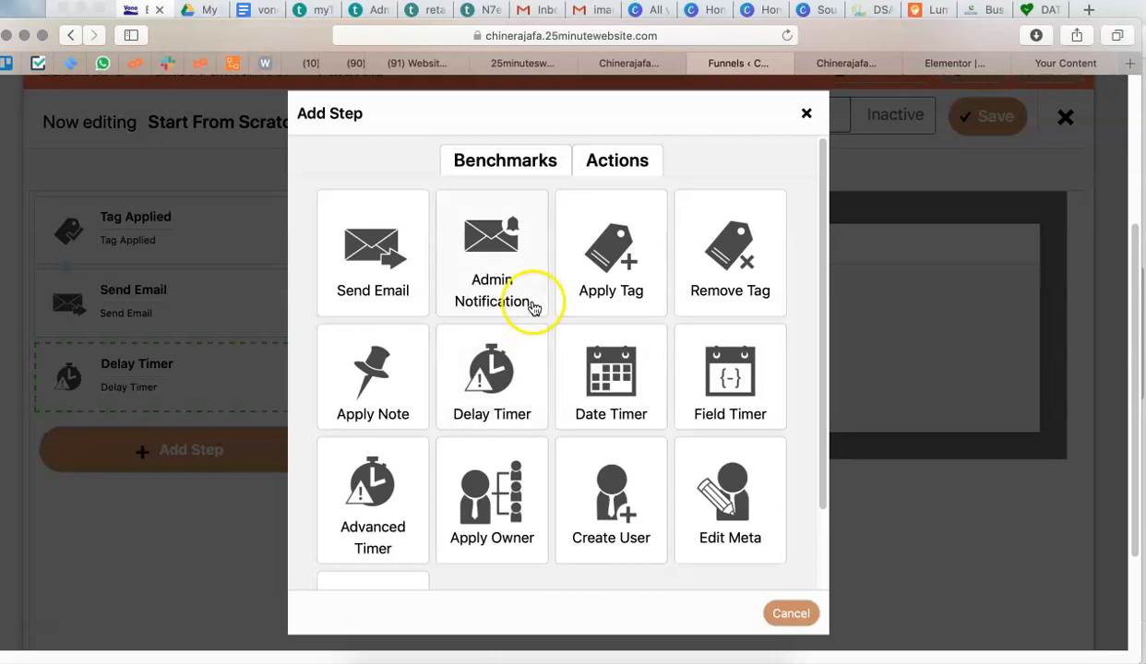
{"action": "scroll", "coordinate": [545, 443], "scroll_direction": "down", "scroll_amount": 3}
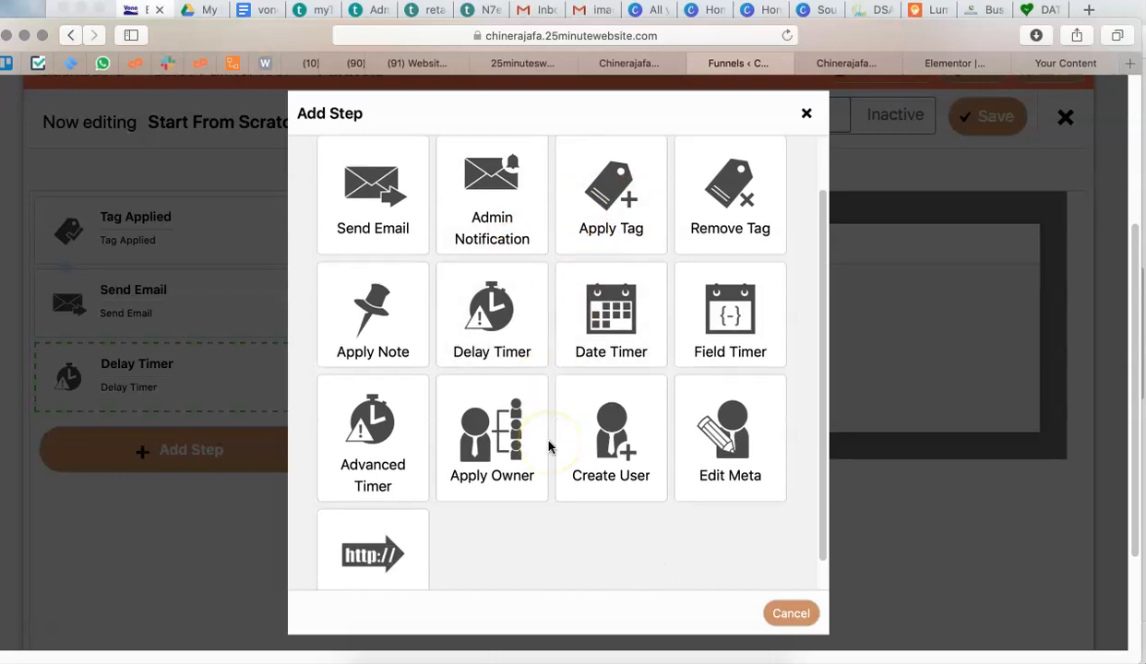
{"action": "scroll", "coordinate": [548, 447], "scroll_direction": "up", "scroll_amount": 3}
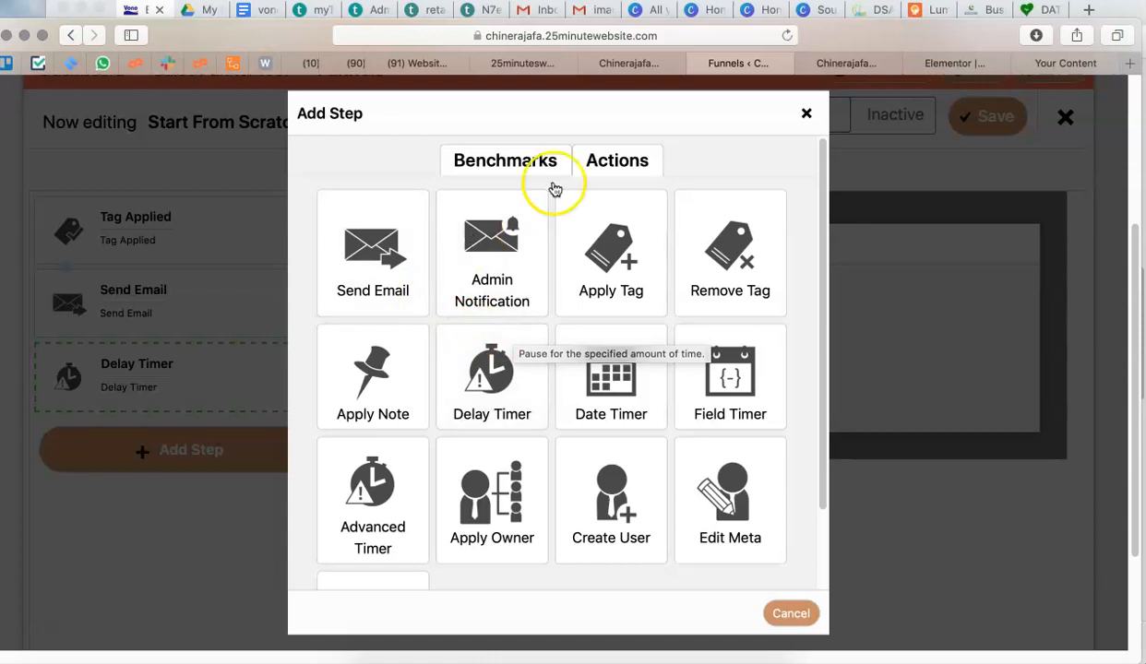
{"action": "left_click", "coordinate": [375, 260]}
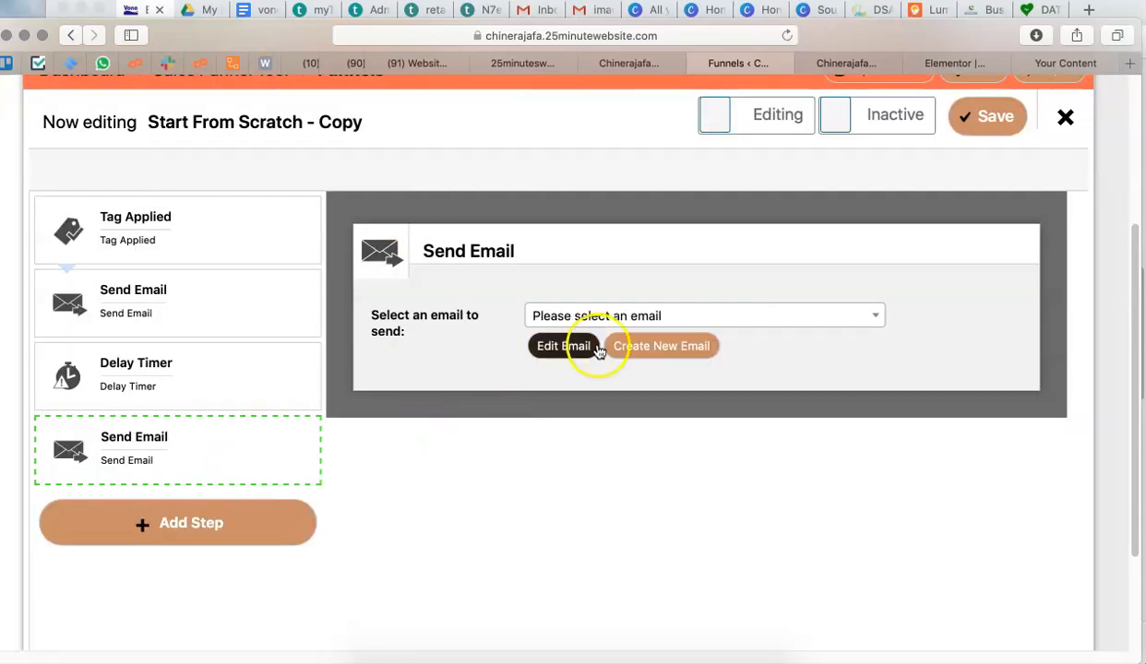
{"action": "left_click", "coordinate": [686, 317]}
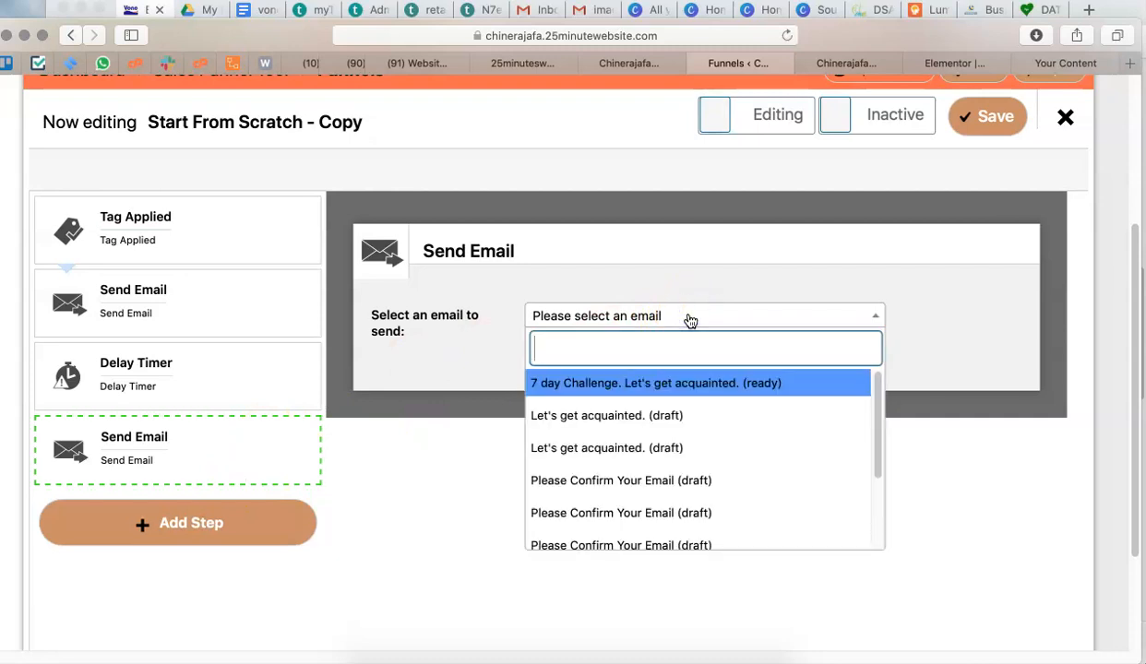
{"action": "scroll", "coordinate": [723, 489], "scroll_direction": "down", "scroll_amount": 5}
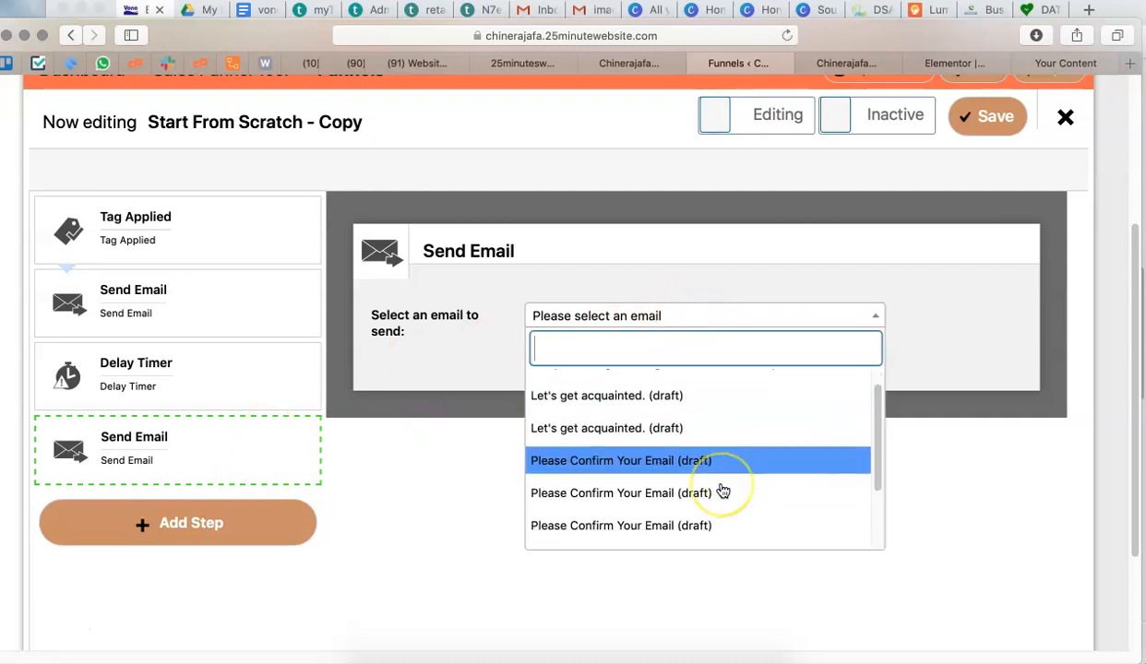
{"action": "scroll", "coordinate": [724, 489], "scroll_direction": "up", "scroll_amount": 3}
{"action": "scroll", "coordinate": [724, 489], "scroll_direction": "up", "scroll_amount": 1}
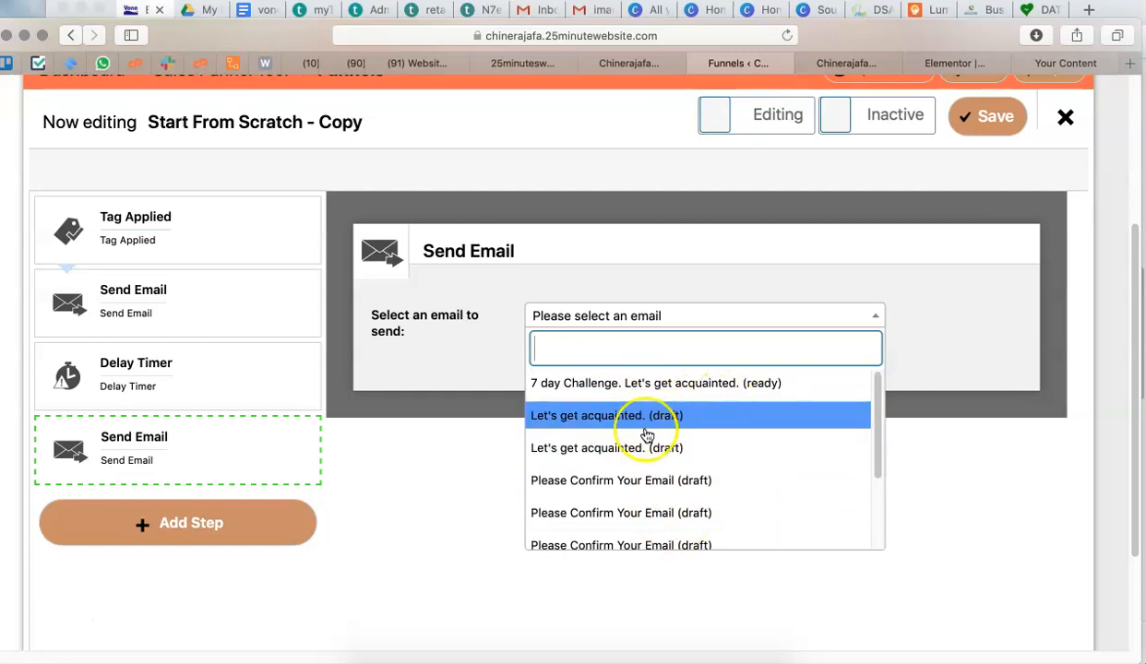
{"action": "left_click", "coordinate": [444, 475]}
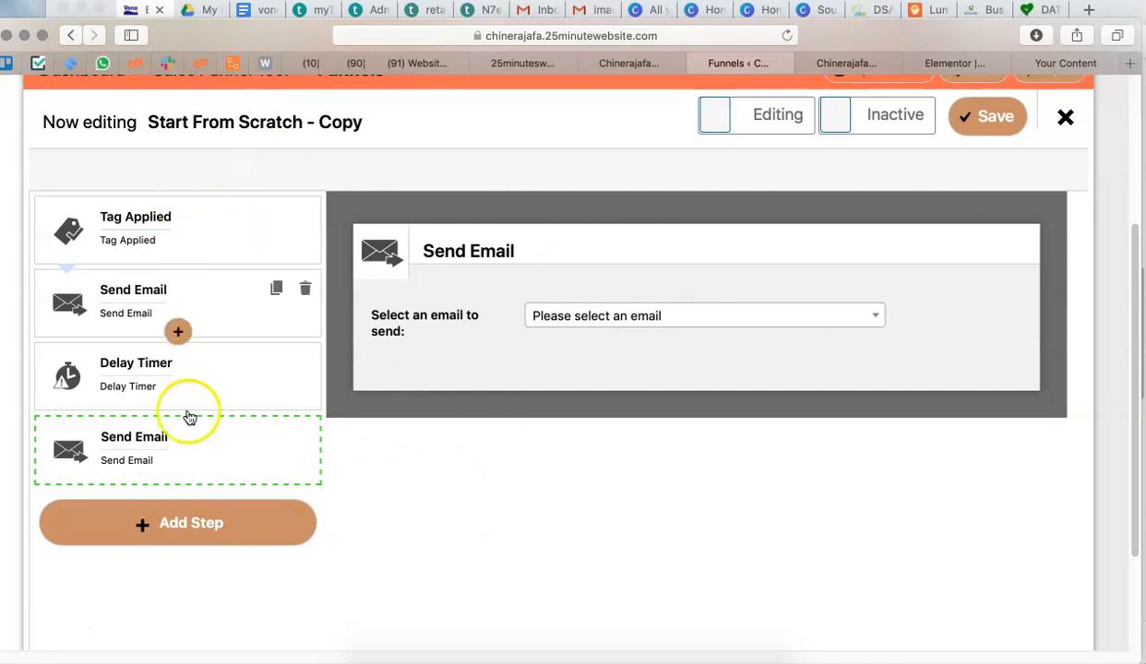
Delete the second Send Email action and the Delay Timer from the funnel.
{"action": "mouse_move", "coordinate": [188, 418]}
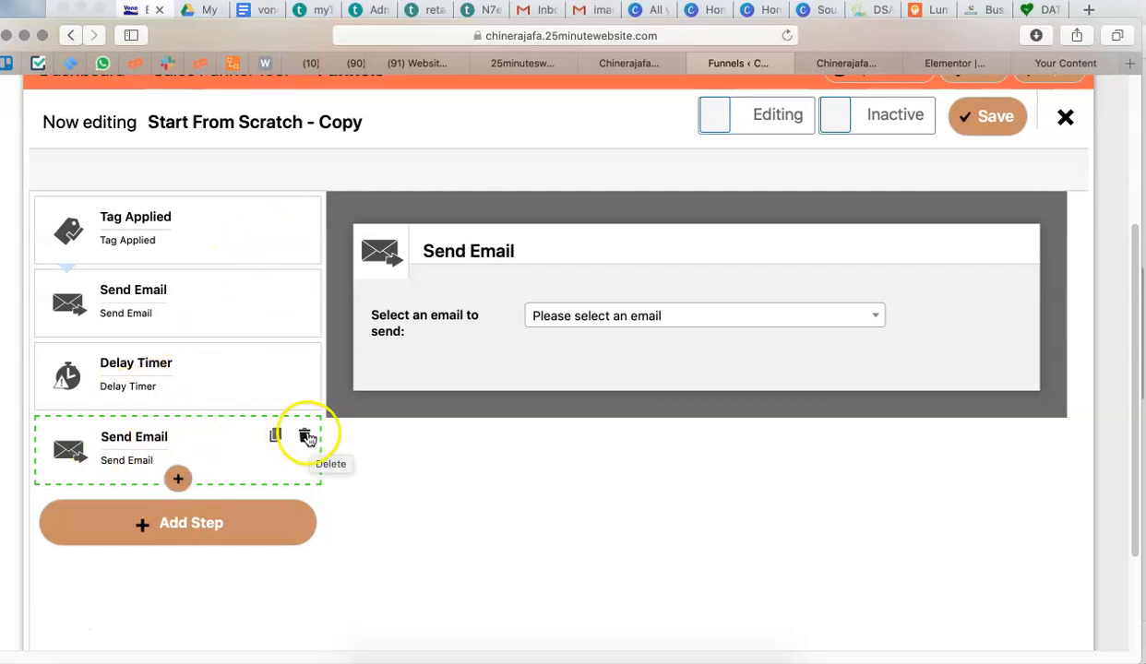
{"action": "left_click", "coordinate": [303, 438]}
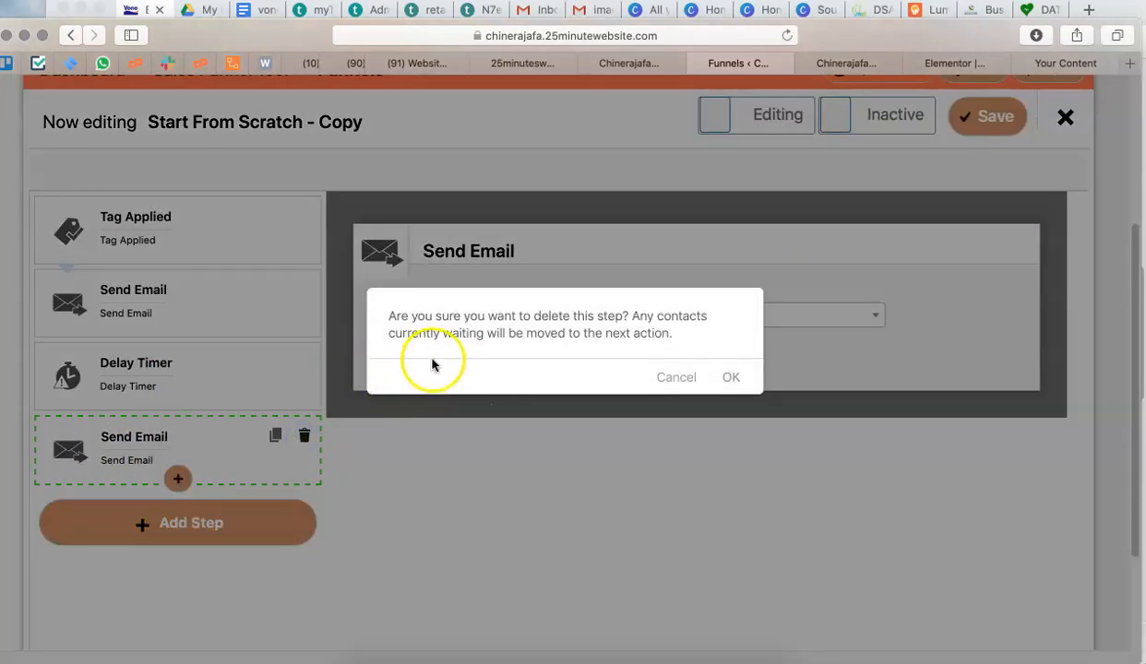
{"action": "left_click", "coordinate": [729, 377]}
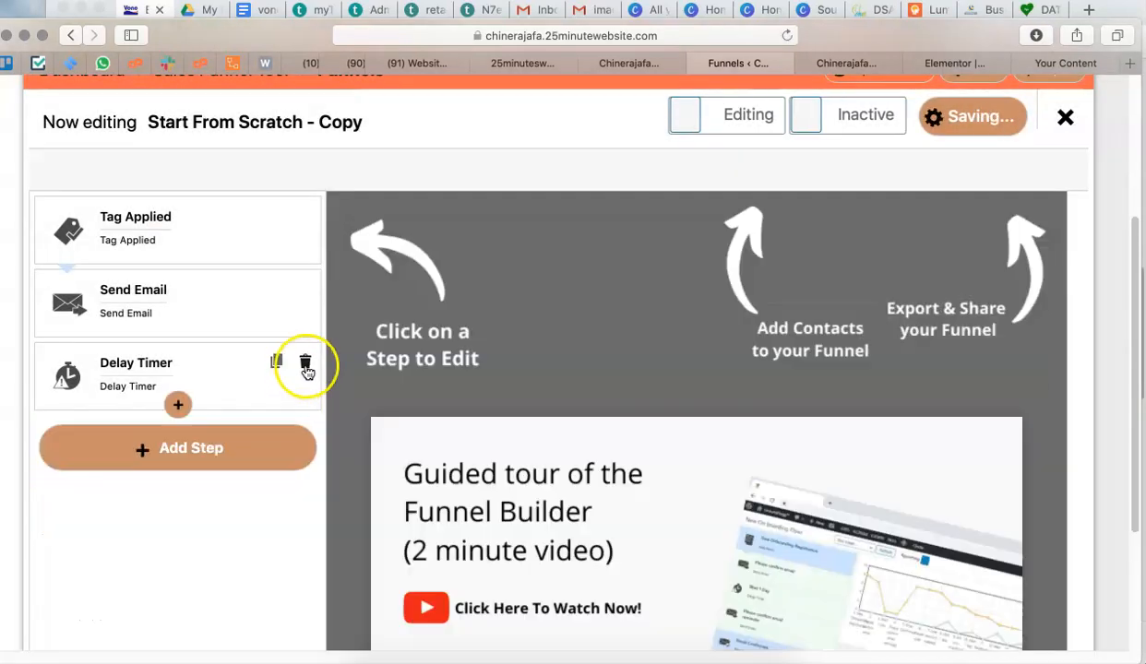
{"action": "left_click", "coordinate": [305, 362]}
{"action": "left_click", "coordinate": [732, 378]}
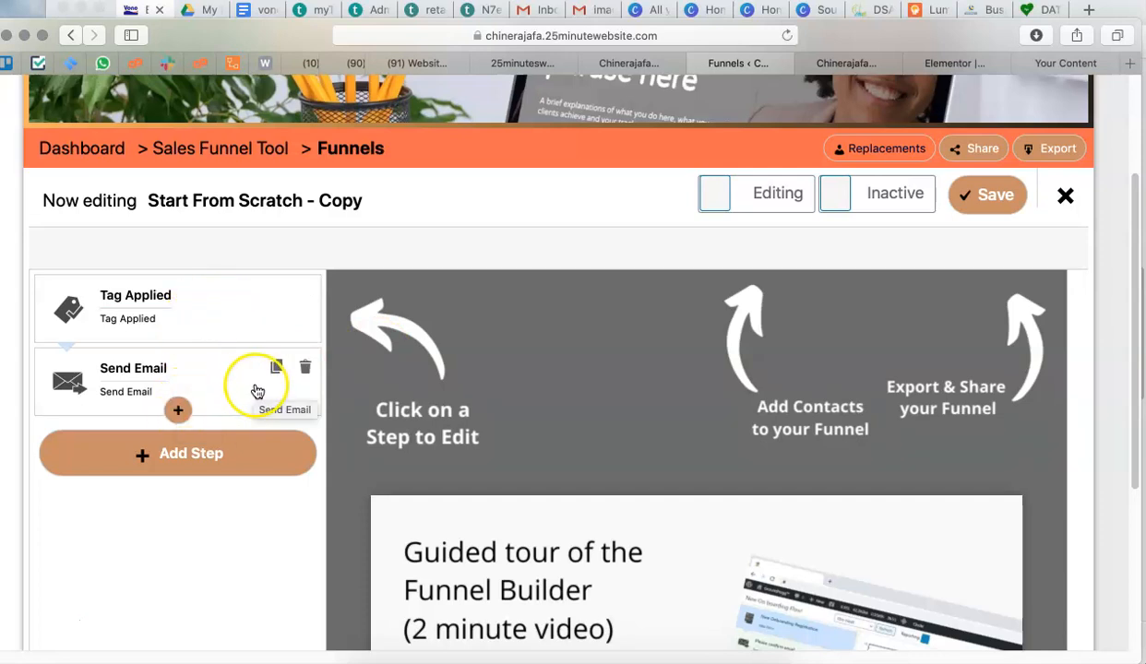
Set the funnel to Active and save it.
{"action": "left_click", "coordinate": [919, 197]}
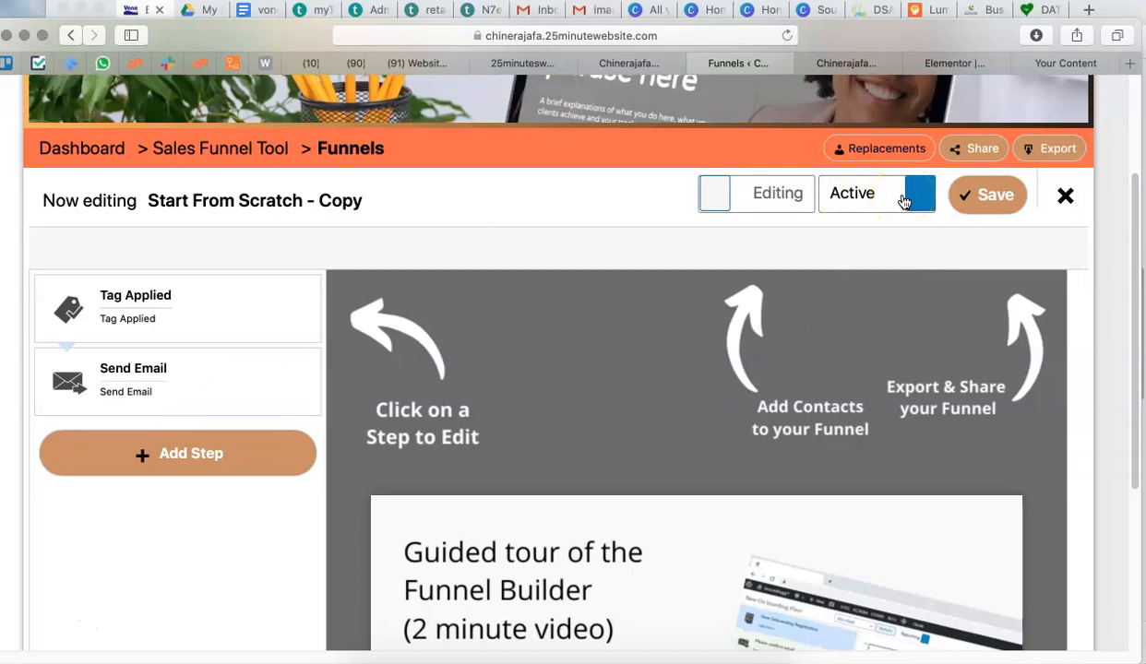
{"action": "scroll", "coordinate": [847, 289], "scroll_direction": "up", "scroll_amount": 2}
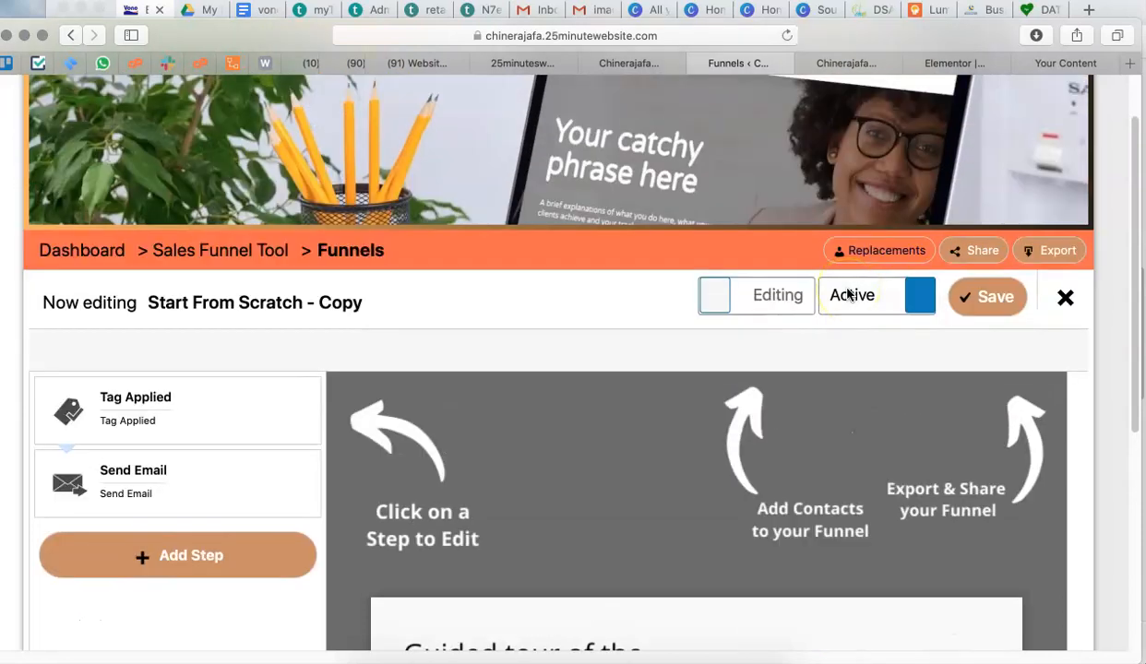
{"action": "left_click", "coordinate": [992, 302]}
Copy the 7 Days Clarity Challenge landing page's address and open it in a new tab in Google Chrome.
{"action": "left_click", "coordinate": [846, 63]}
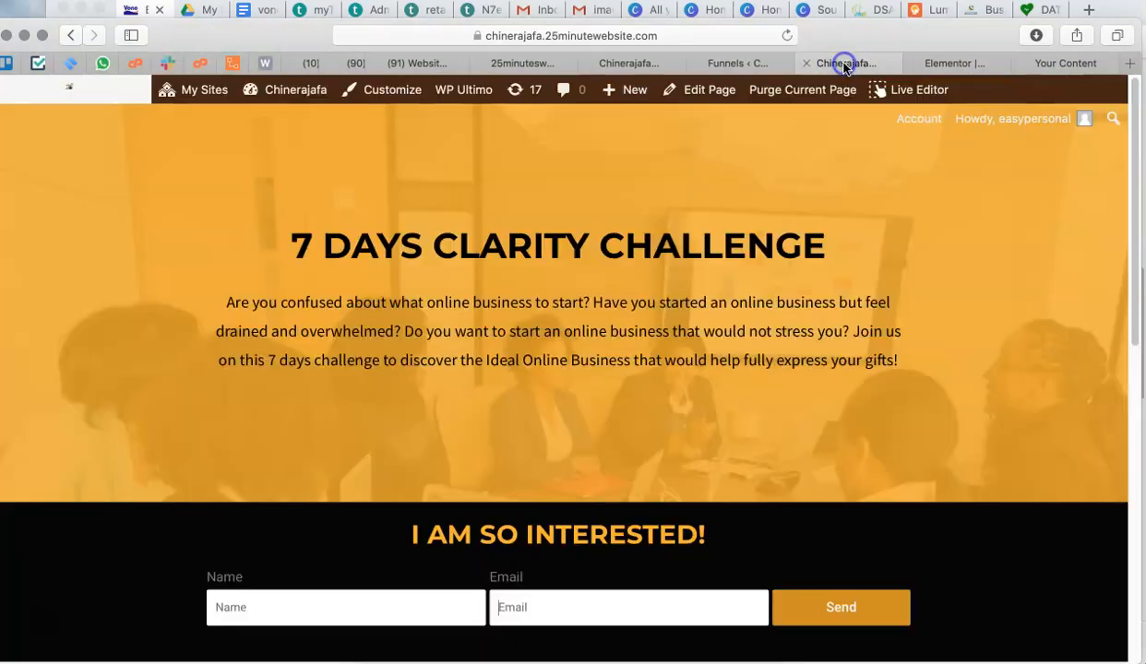
{"action": "left_click", "coordinate": [591, 35]}
{"action": "key", "text": "super+c"}
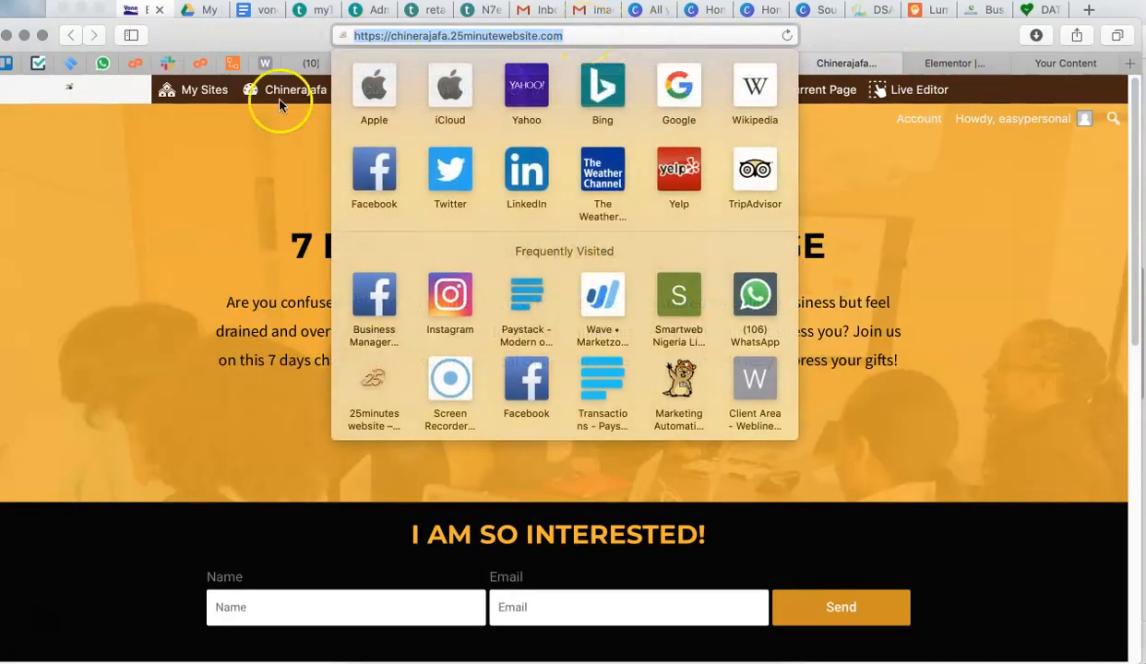
{"action": "left_click", "coordinate": [402, 656]}
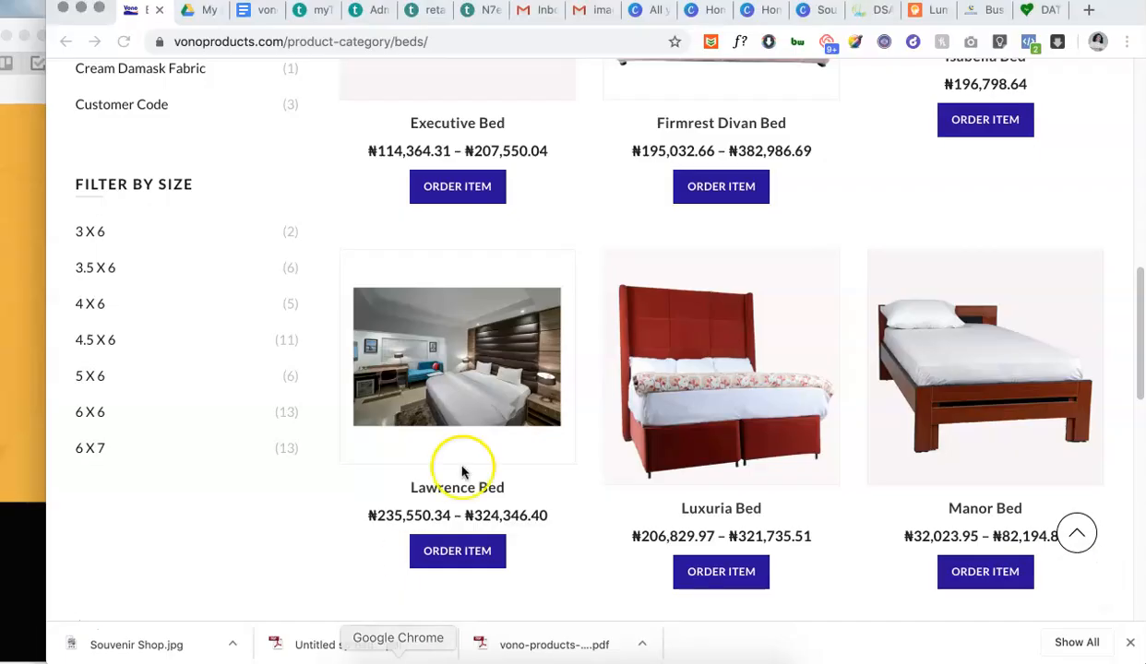
{"action": "left_click", "coordinate": [1089, 11]}
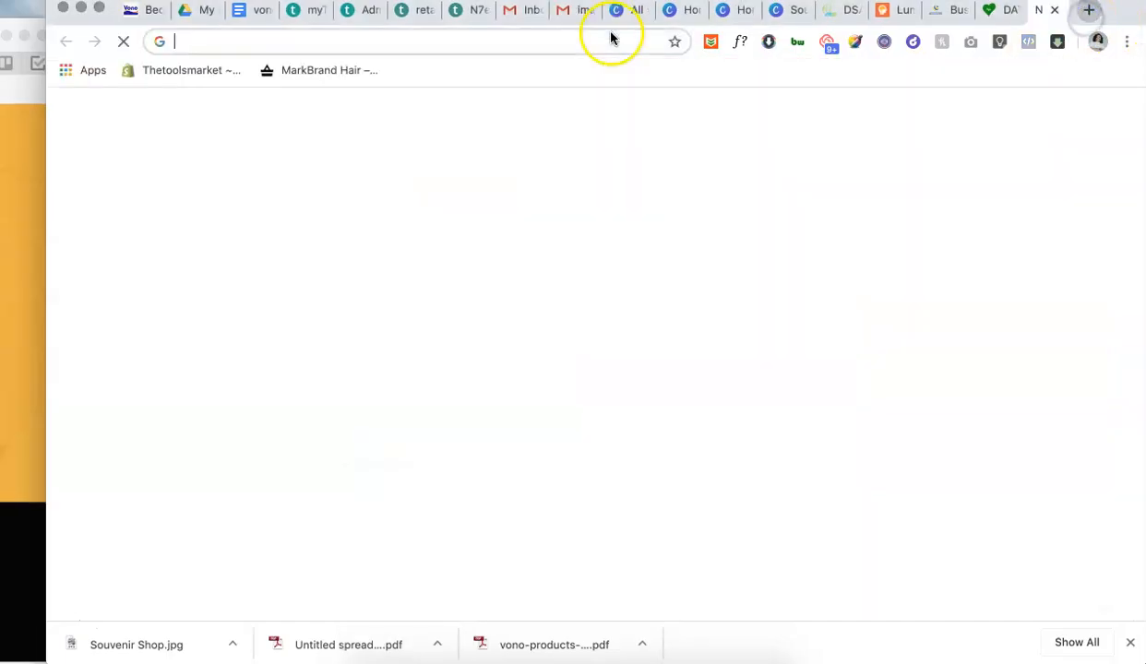
{"action": "left_click", "coordinate": [329, 46]}
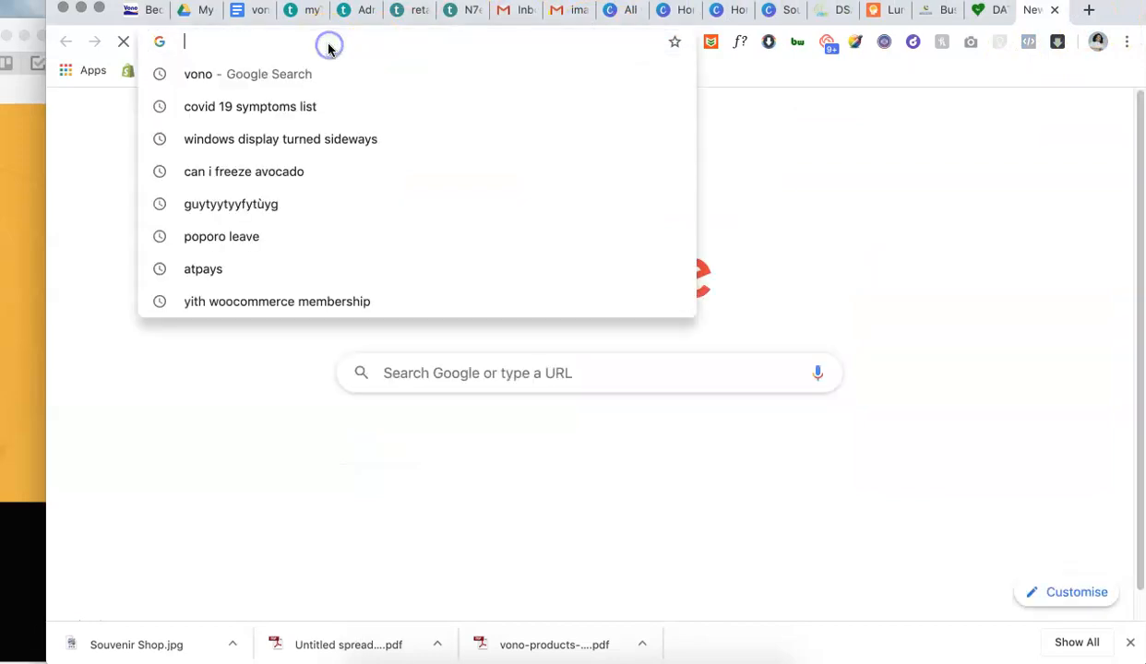
{"action": "key", "text": "super+v"}
{"action": "key", "text": "Return"}
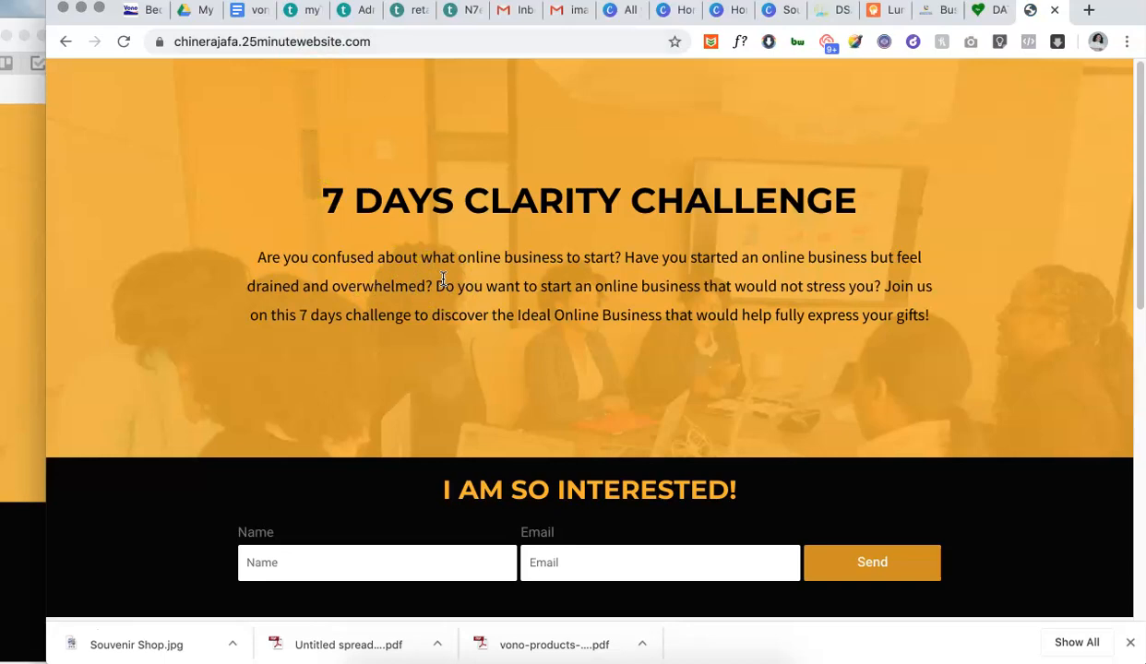
Look over the live landing page and its "I am so interested!" sign-up form.
{"action": "scroll", "coordinate": [443, 281], "scroll_direction": "down", "scroll_amount": 3}
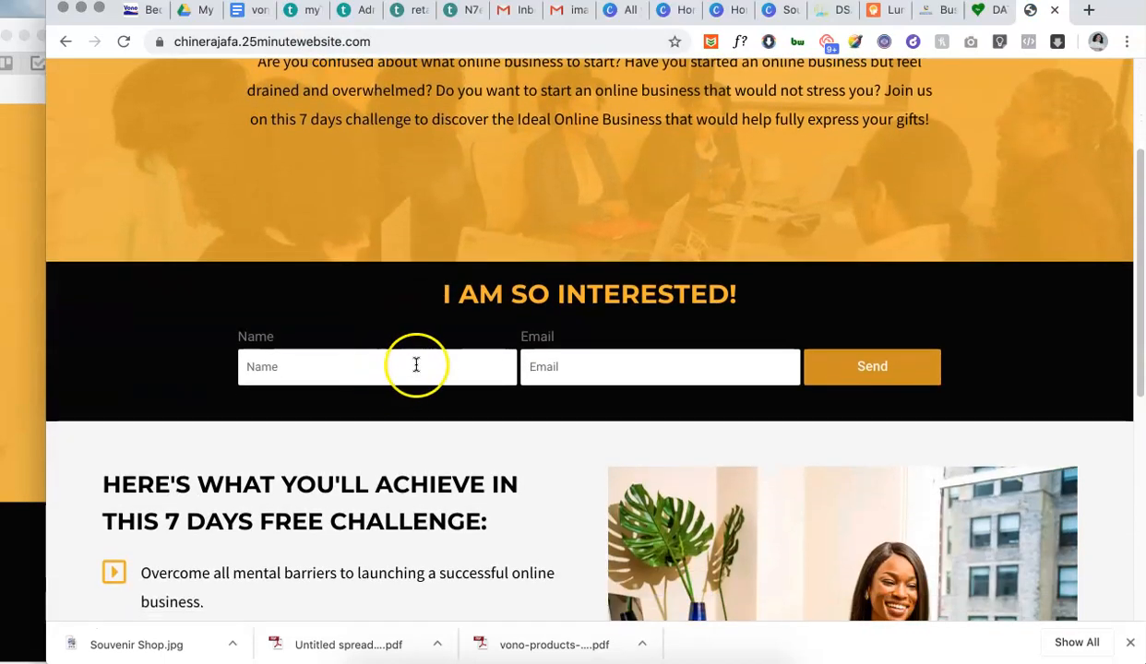
{"action": "scroll", "coordinate": [423, 366], "scroll_direction": "down", "scroll_amount": 4}
{"action": "scroll", "coordinate": [422, 366], "scroll_direction": "up", "scroll_amount": 7}
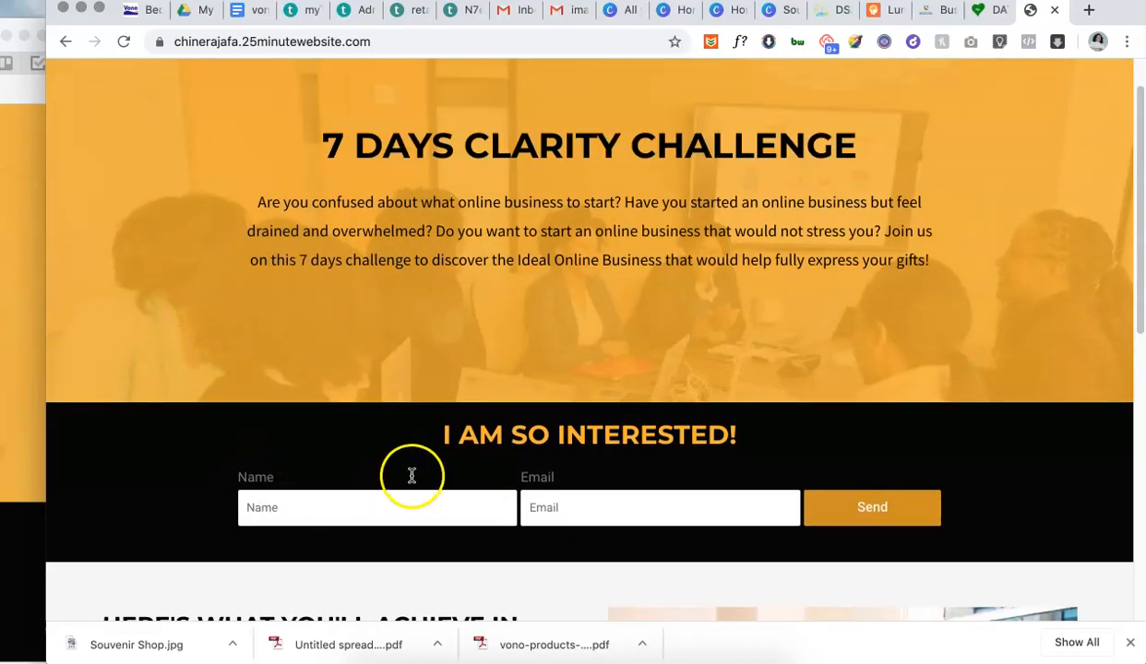
{"action": "scroll", "coordinate": [411, 477], "scroll_direction": "down", "scroll_amount": 2}
{"action": "left_click", "coordinate": [461, 384]}
Return to the Elementor editor in Safari and open the form in the yellow call-to-action section for editing.
{"action": "left_click", "coordinate": [30, 294]}
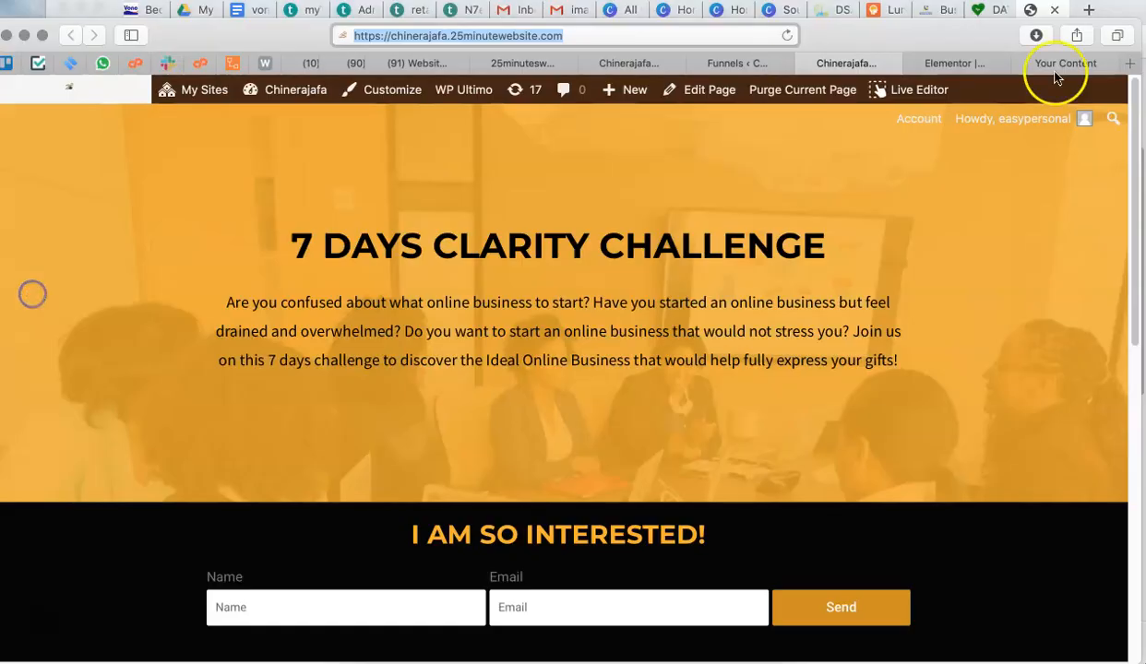
{"action": "left_click", "coordinate": [965, 62]}
{"action": "scroll", "coordinate": [642, 330], "scroll_direction": "down", "scroll_amount": 1}
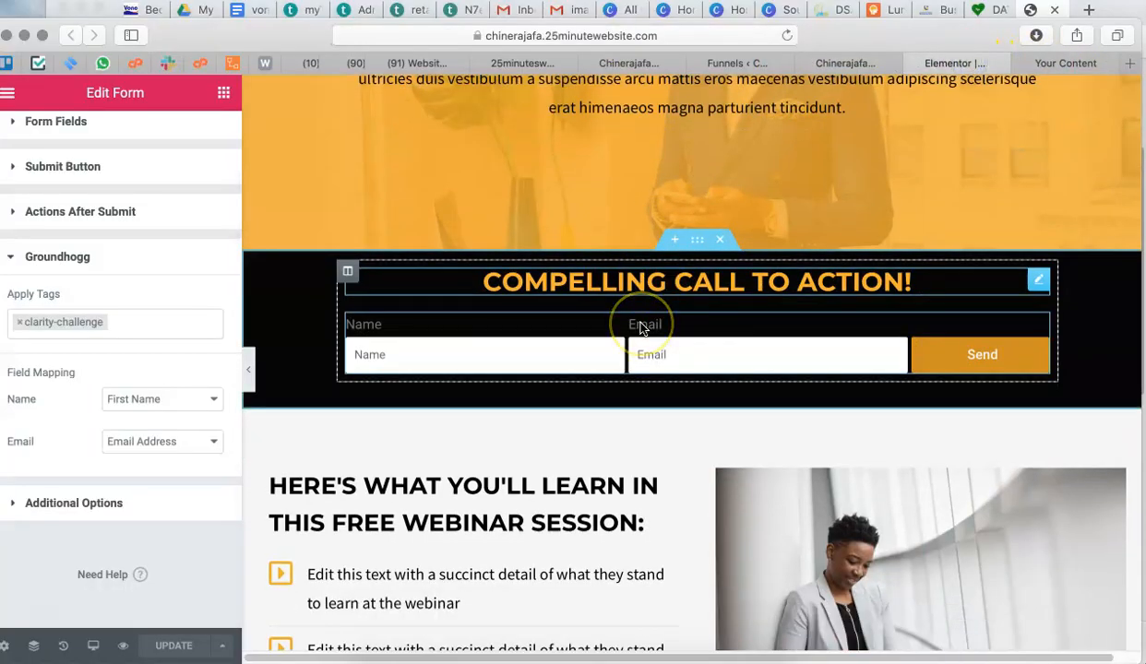
{"action": "scroll", "coordinate": [641, 328], "scroll_direction": "down", "scroll_amount": 10}
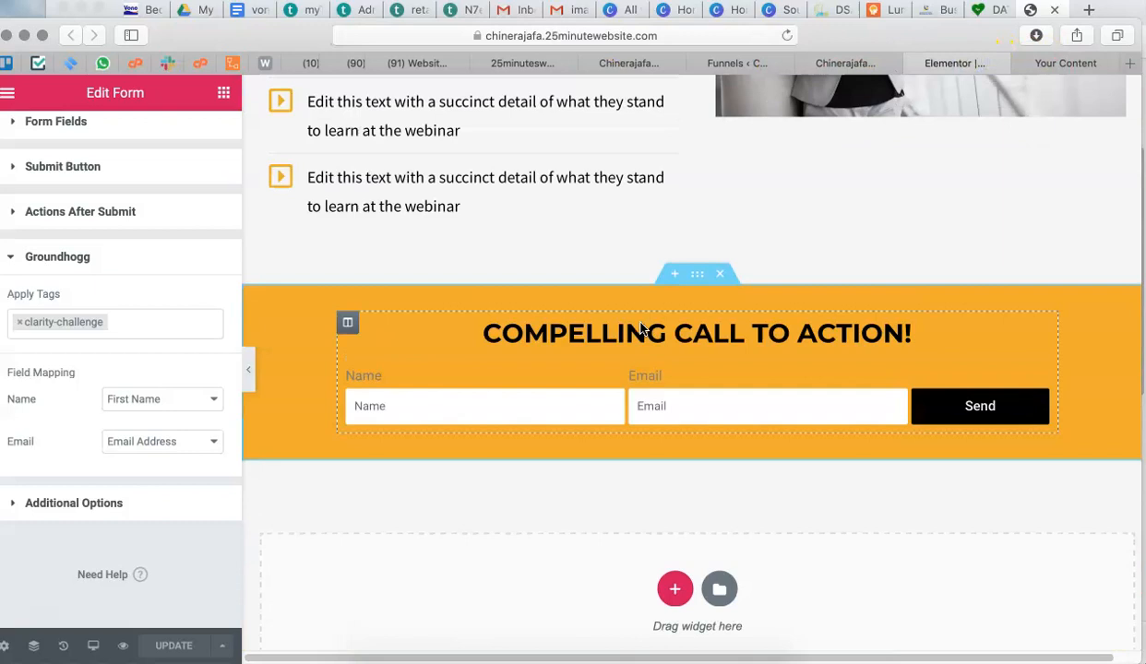
{"action": "scroll", "coordinate": [641, 328], "scroll_direction": "up", "scroll_amount": 6}
{"action": "scroll", "coordinate": [641, 327], "scroll_direction": "down", "scroll_amount": 3}
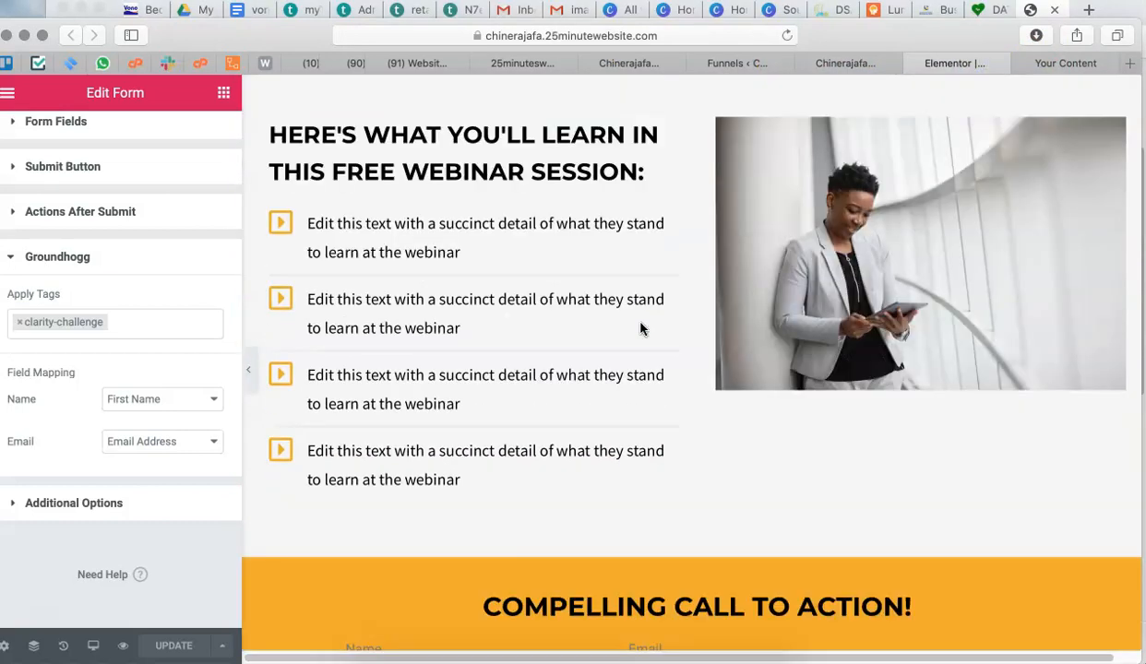
{"action": "scroll", "coordinate": [642, 330], "scroll_direction": "down", "scroll_amount": 4}
{"action": "left_click", "coordinate": [611, 315]}
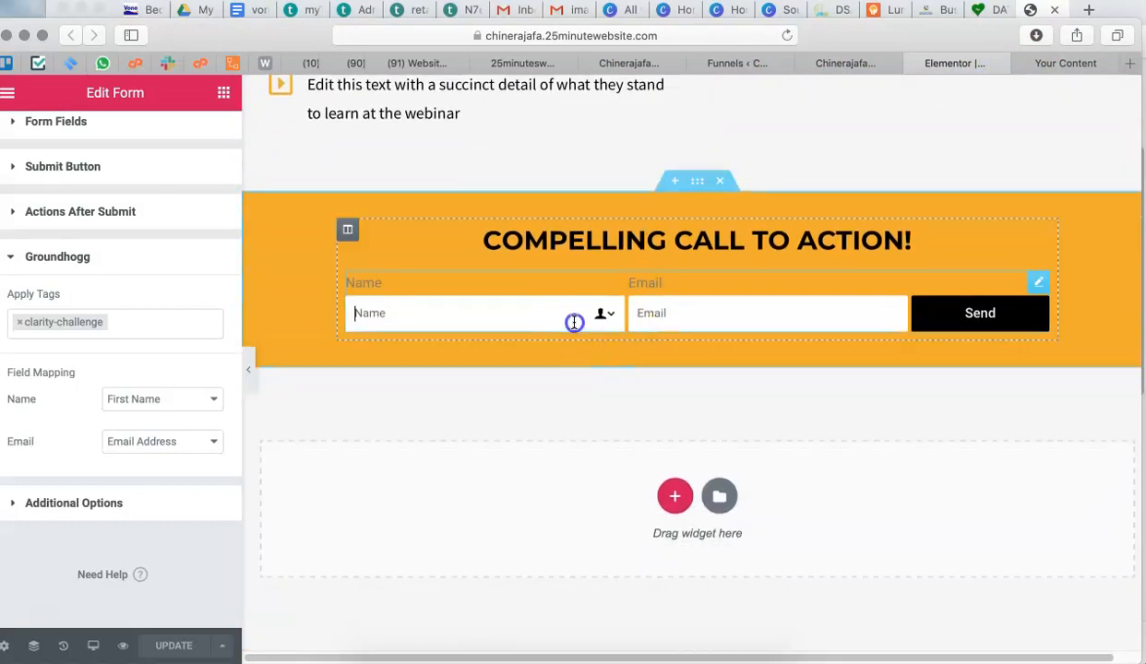
{"action": "right_click", "coordinate": [435, 319]}
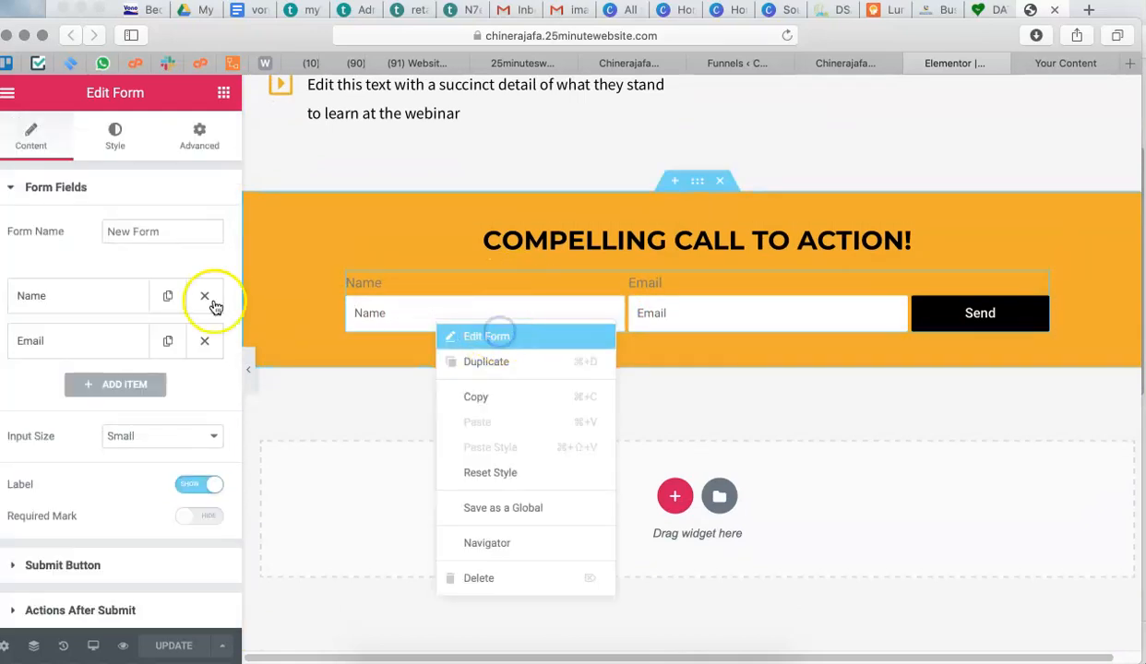
Replace the form's Marketable tag with clarity-challenge in its Groundhogg settings and update the page.
{"action": "scroll", "coordinate": [95, 428], "scroll_direction": "down", "scroll_amount": 3}
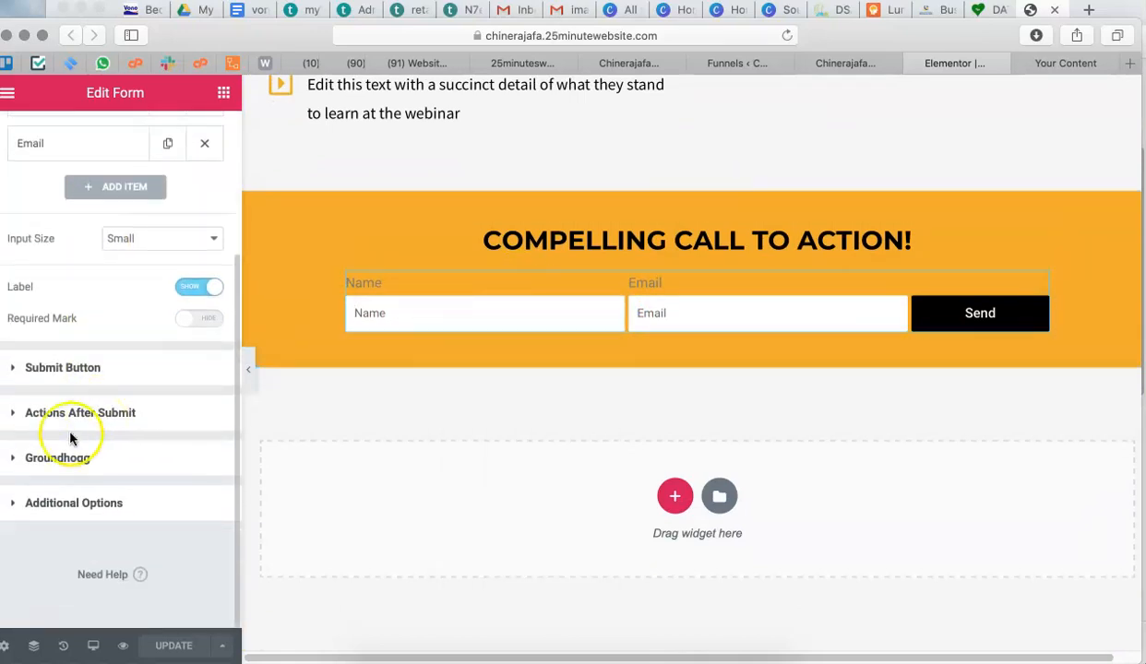
{"action": "left_click", "coordinate": [69, 458]}
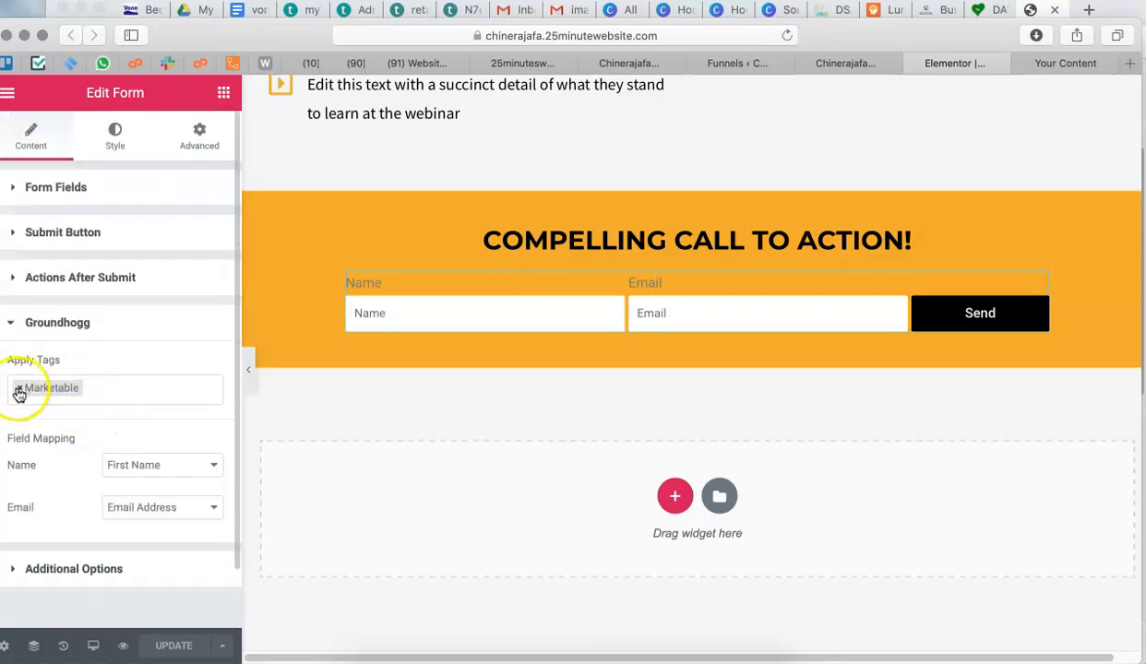
{"action": "left_click", "coordinate": [18, 394]}
{"action": "scroll", "coordinate": [92, 517], "scroll_direction": "down", "scroll_amount": 3}
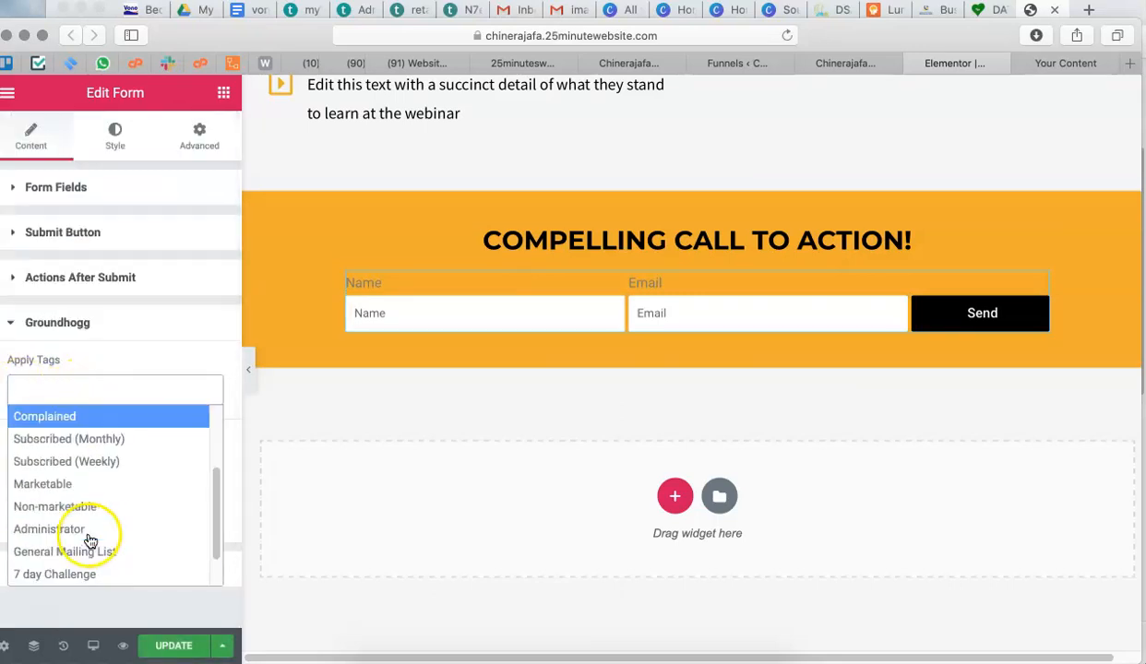
{"action": "scroll", "coordinate": [90, 540], "scroll_direction": "down", "scroll_amount": 4}
{"action": "left_click", "coordinate": [33, 574]}
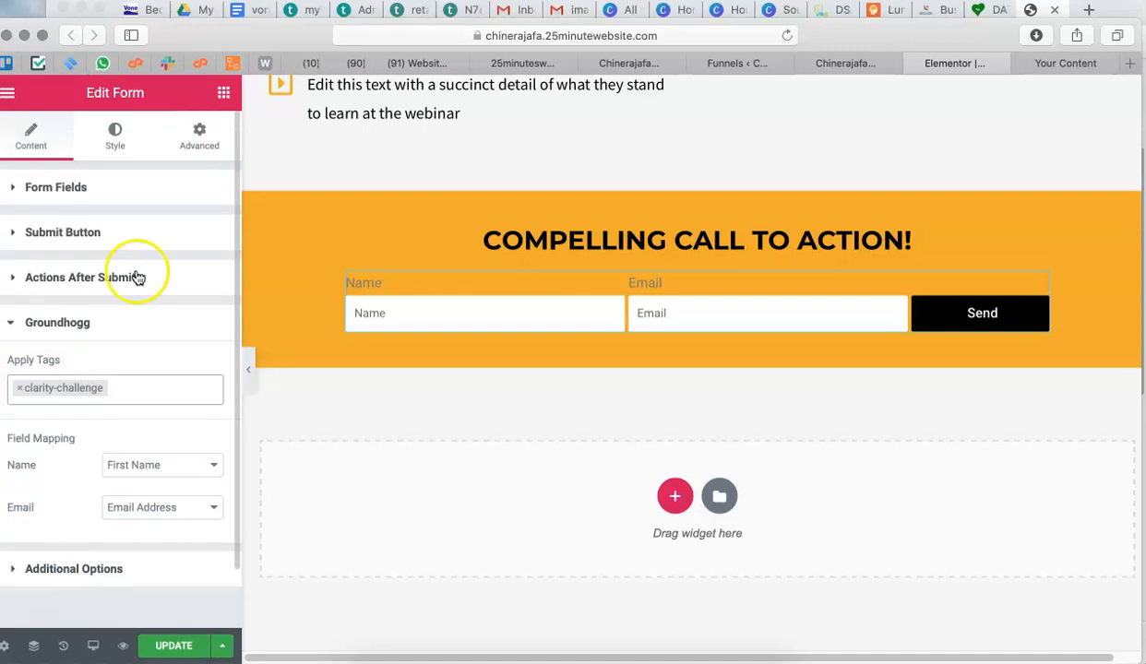
{"action": "scroll", "coordinate": [136, 286], "scroll_direction": "down", "scroll_amount": 2}
{"action": "left_click", "coordinate": [168, 645]}
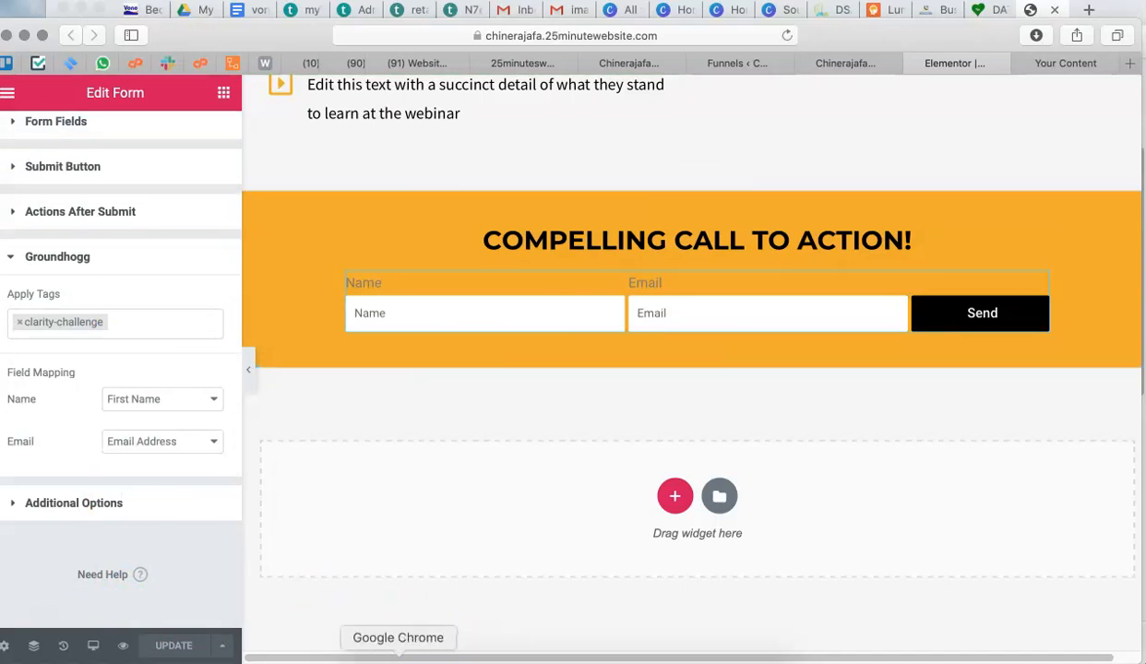
Switch to Google Chrome and reload the landing page, returning to its sign-up form.
{"action": "left_click", "coordinate": [373, 651]}
{"action": "left_click", "coordinate": [124, 42]}
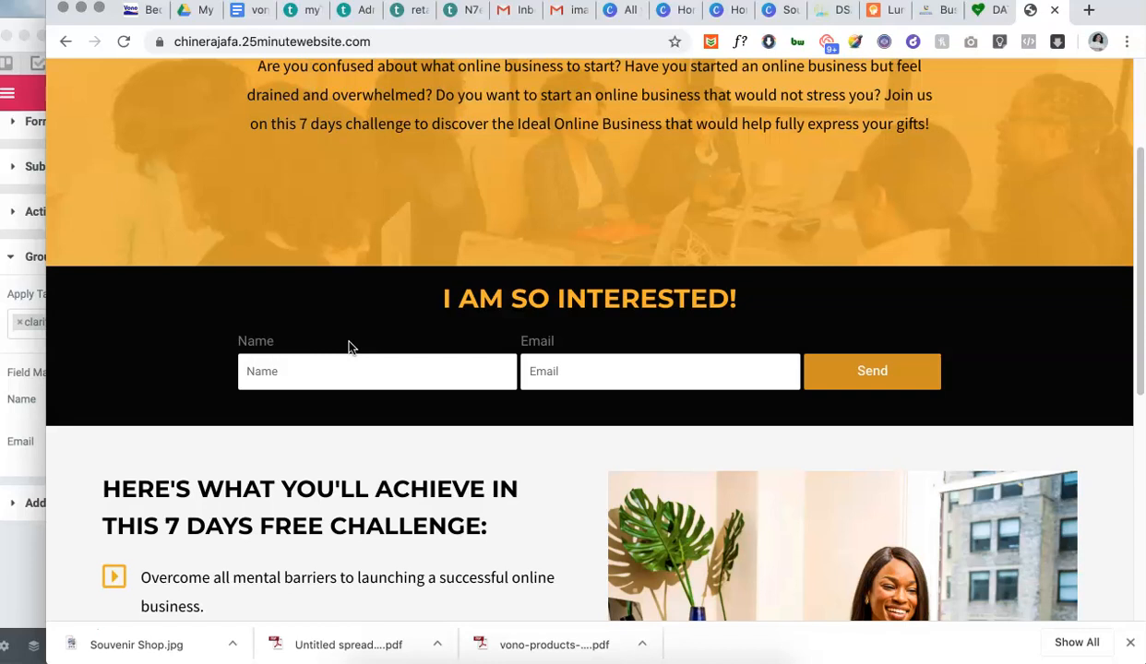
{"action": "scroll", "coordinate": [494, 244], "scroll_direction": "up", "scroll_amount": 4}
{"action": "scroll", "coordinate": [494, 244], "scroll_direction": "down", "scroll_amount": 7}
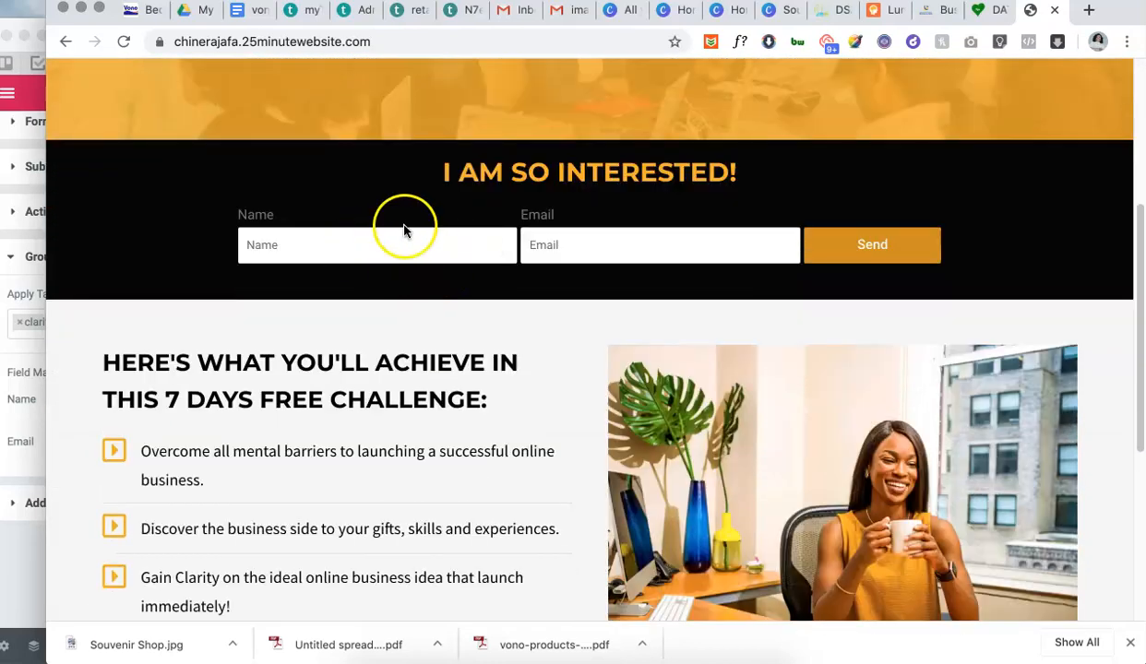
Fill in the sign-up form with the test contact's first name and email address, and submit it.
{"action": "left_click", "coordinate": [403, 230]}
{"action": "left_click", "coordinate": [335, 286]}
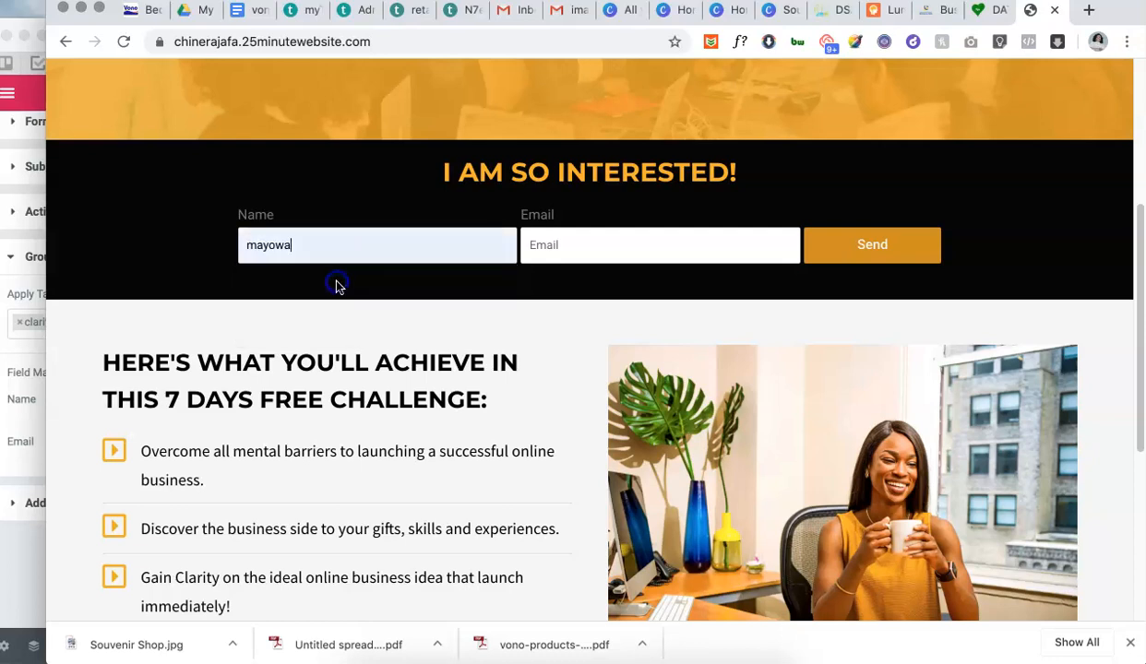
{"action": "left_click", "coordinate": [585, 247]}
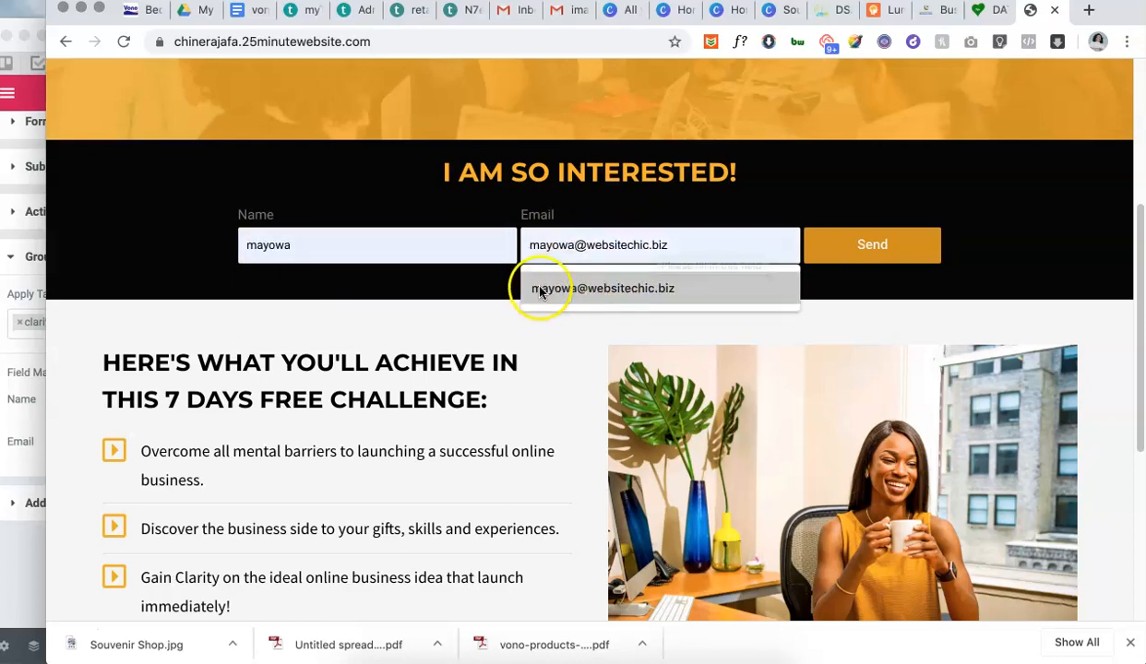
{"action": "left_click", "coordinate": [651, 288]}
{"action": "left_click", "coordinate": [884, 245]}
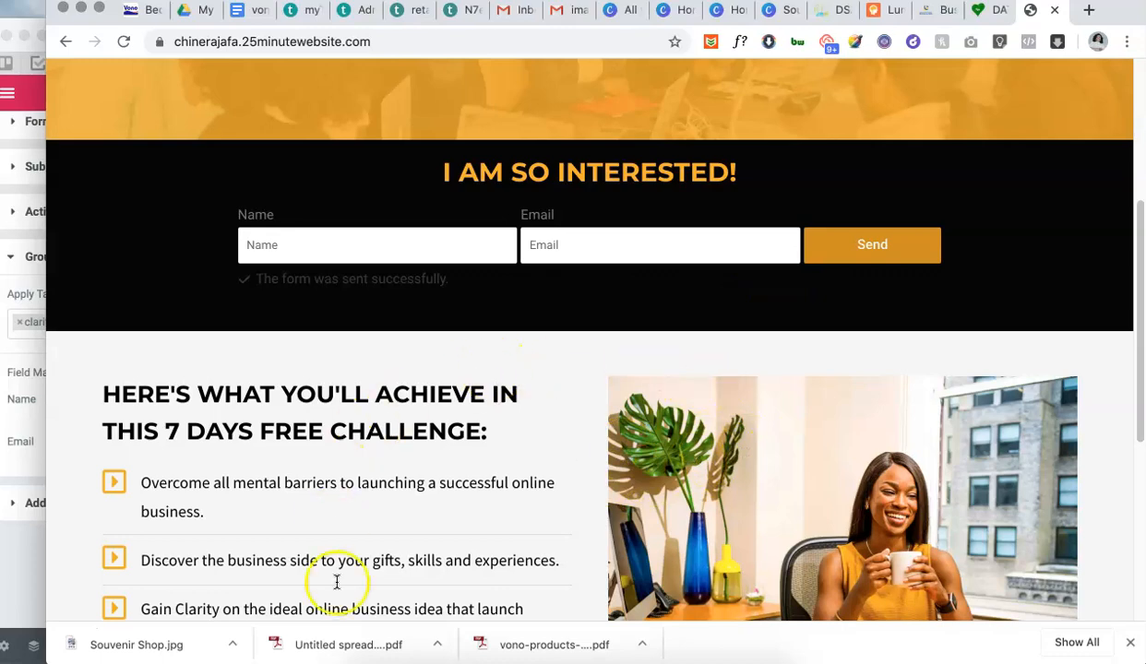
Switch to Mail and check the Websitechic inbox for new messages.
{"action": "left_click", "coordinate": [432, 656]}
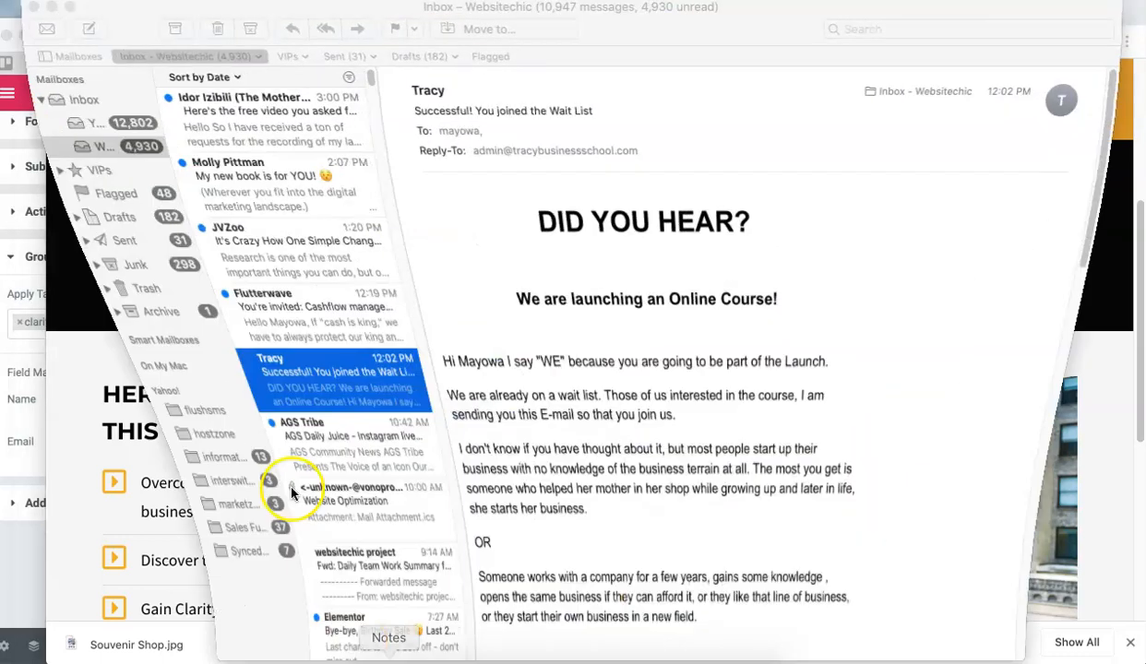
{"action": "left_click", "coordinate": [141, 130]}
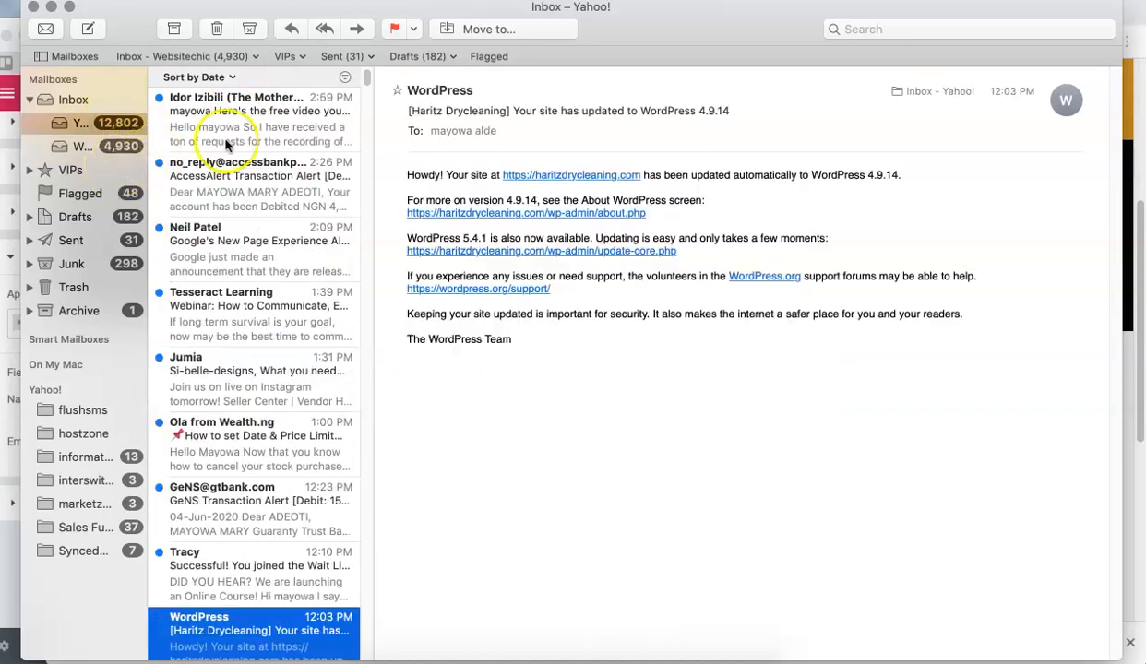
{"action": "left_click", "coordinate": [111, 147]}
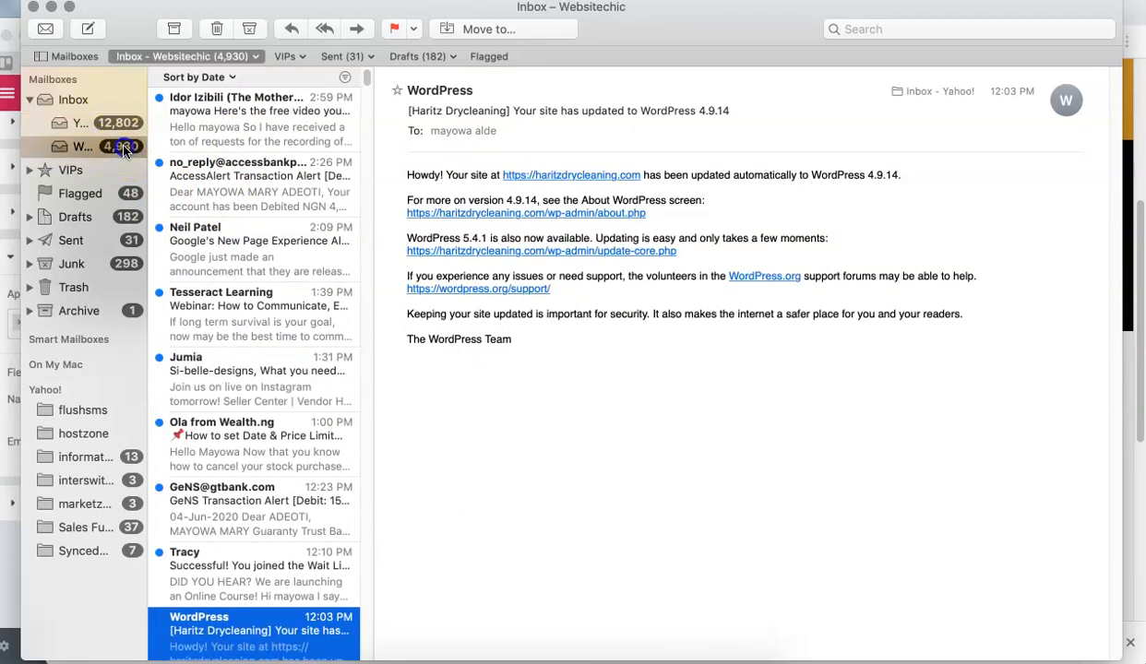
{"action": "left_click", "coordinate": [41, 626]}
{"action": "scroll", "coordinate": [239, 395], "scroll_direction": "up", "scroll_amount": 2}
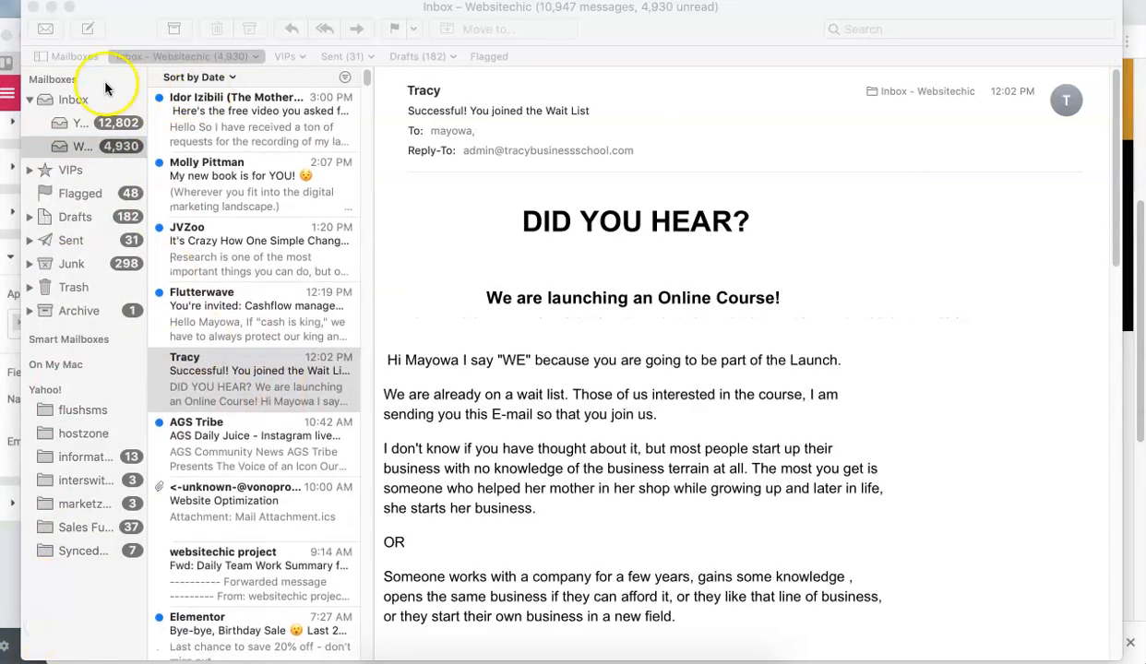
{"action": "left_click", "coordinate": [41, 28]}
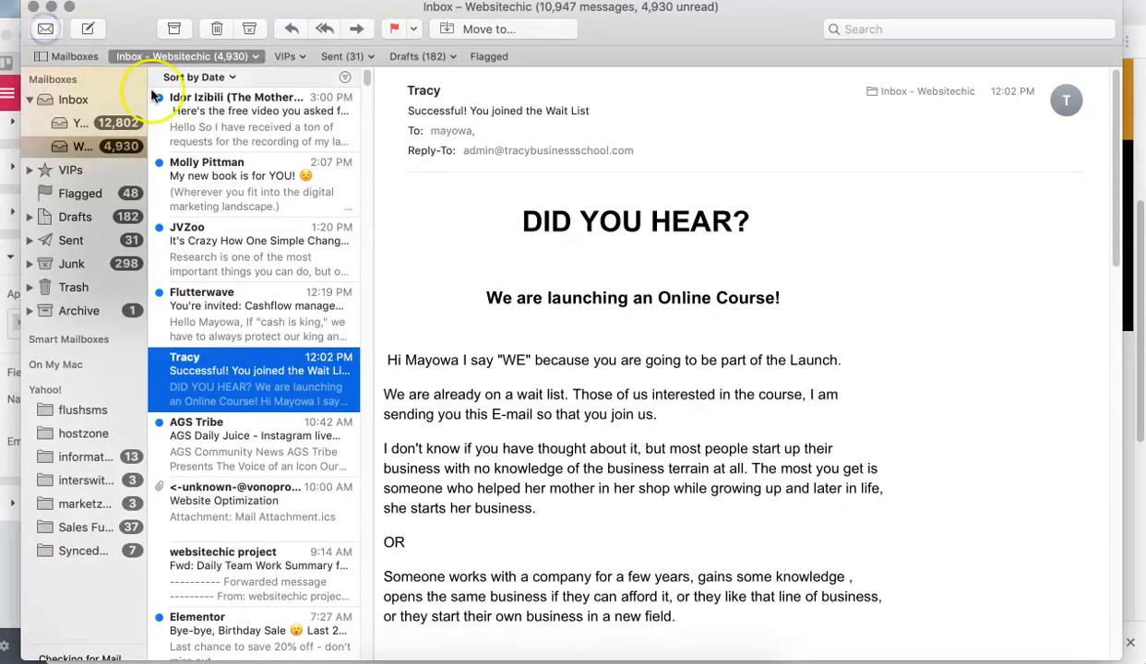